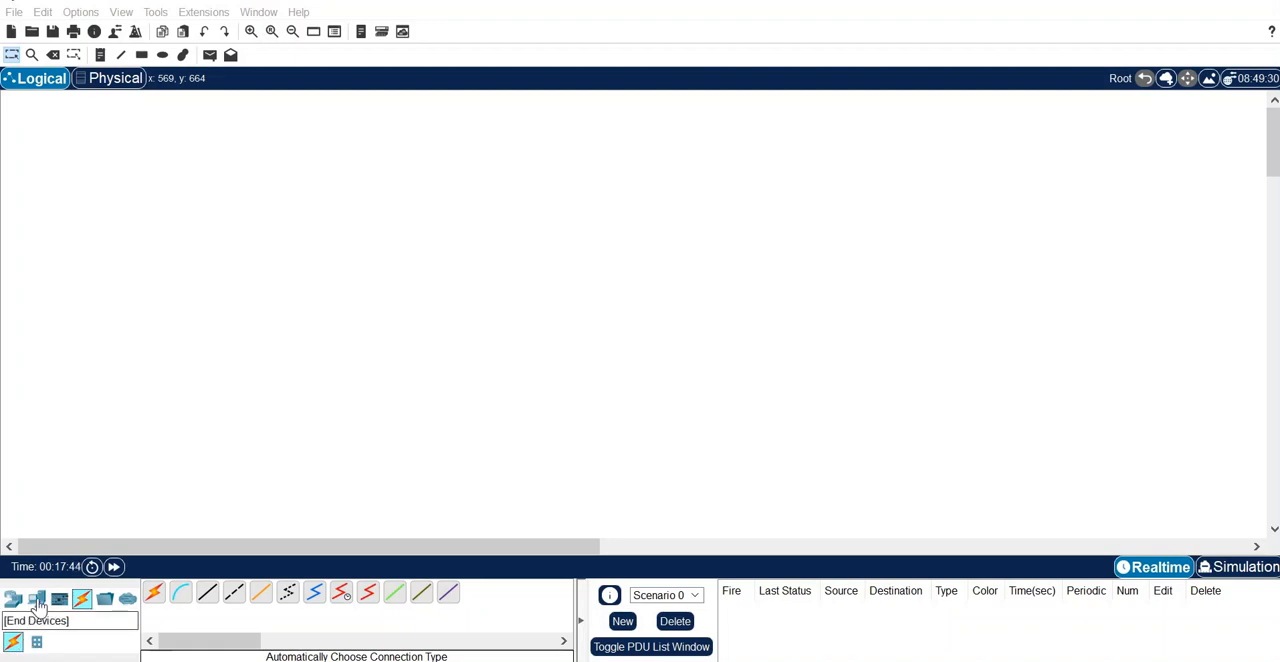
- Place five generic PCs in the workspace, arranged in a rough ring with free space in the middle
left_click(36, 599)
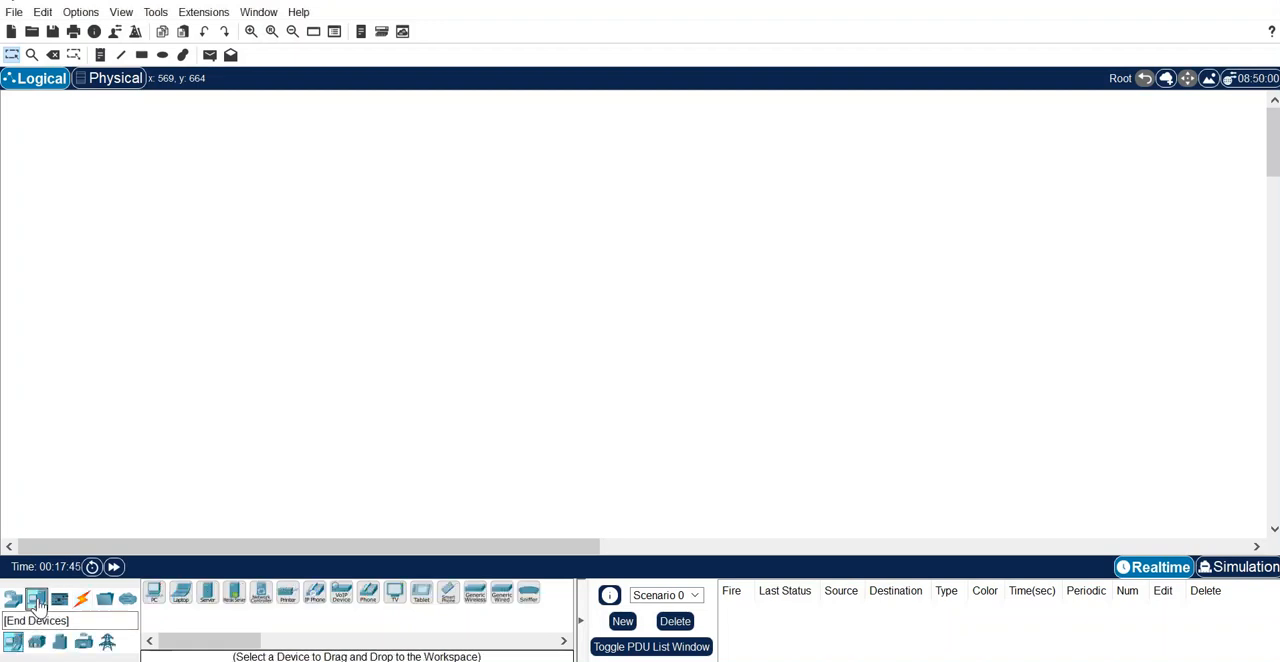
left_click(155, 596)
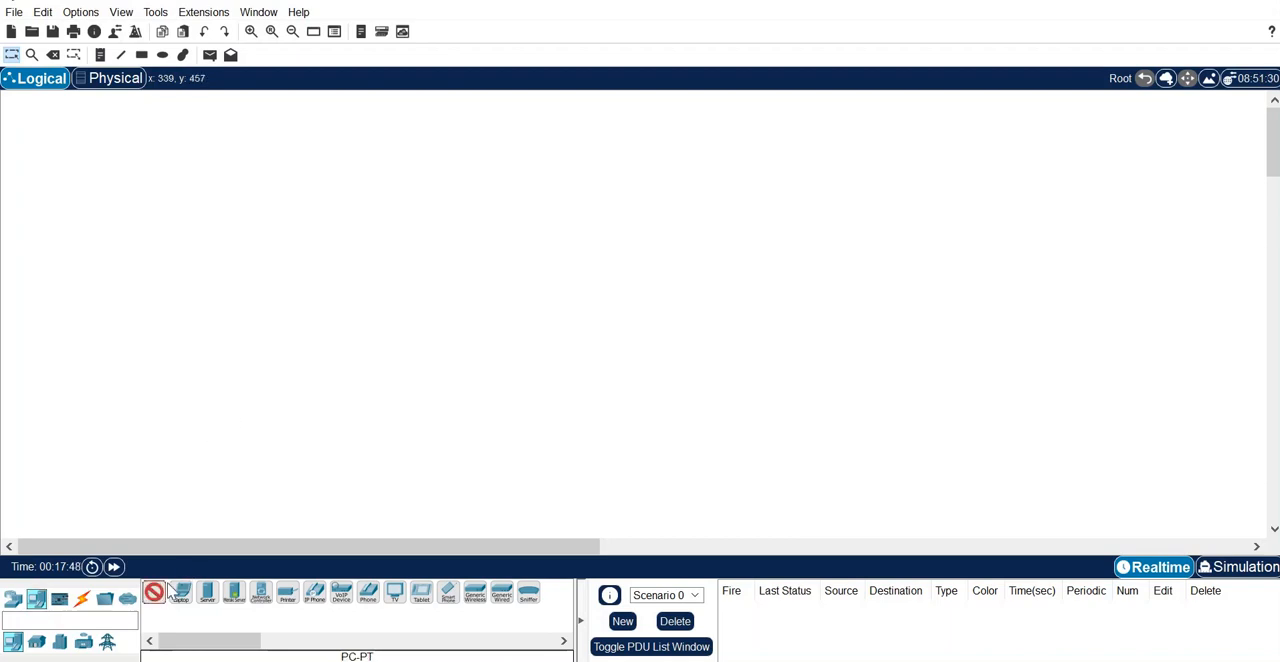
left_click(228, 397)
left_click(155, 597)
left_click(387, 401)
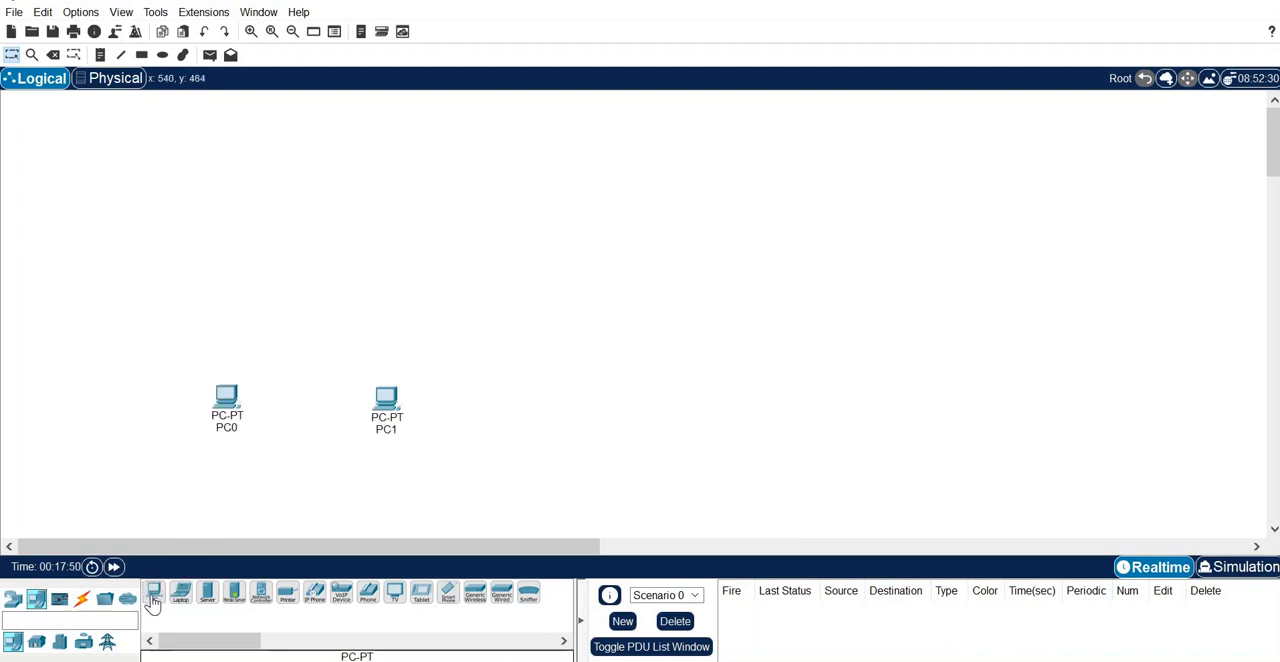
left_click(153, 596)
left_click(471, 313)
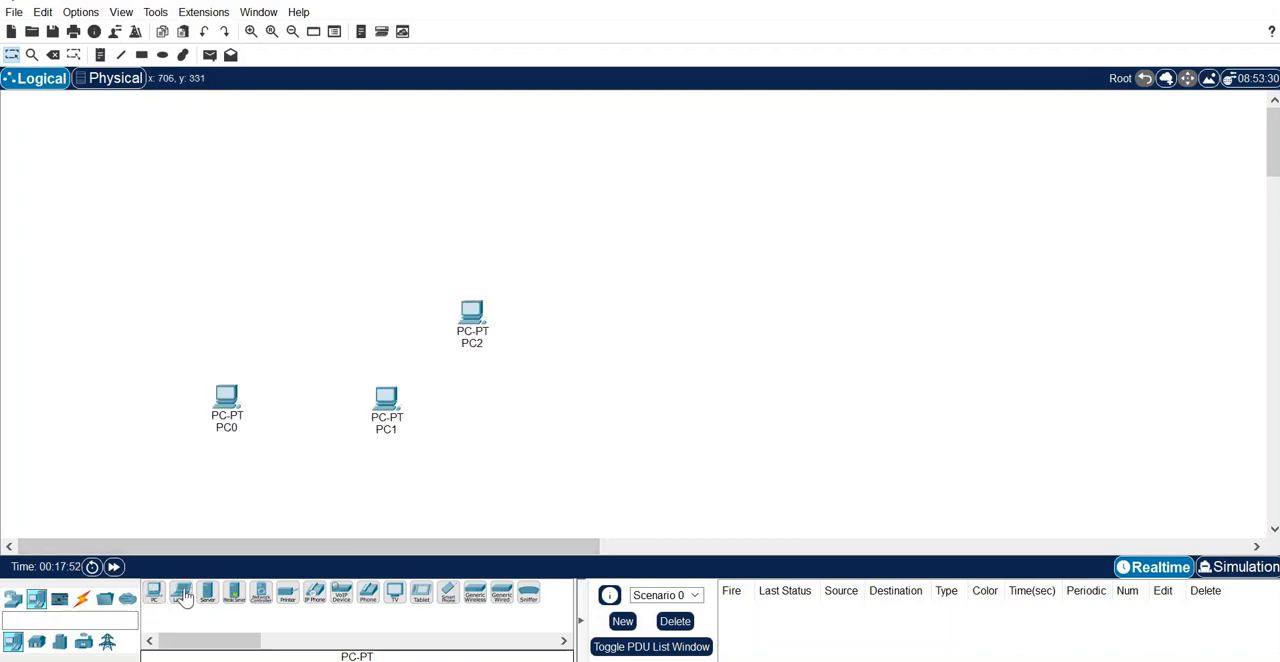
left_click(155, 596)
left_click(375, 217)
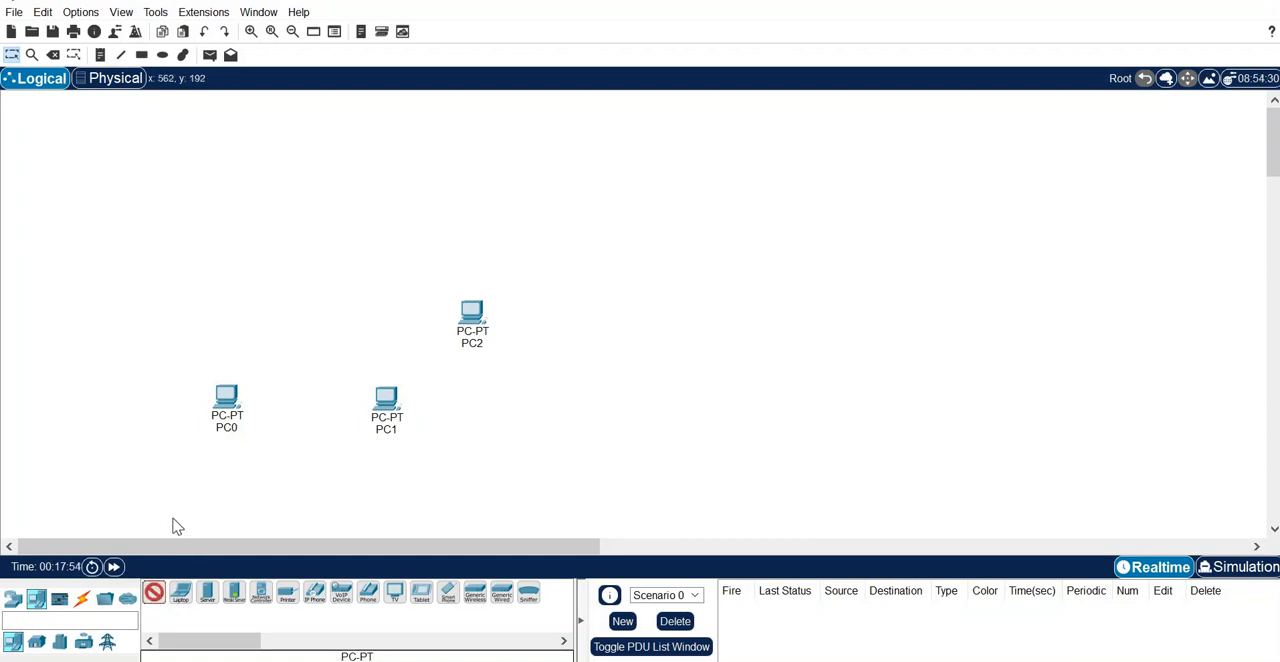
left_click(155, 596)
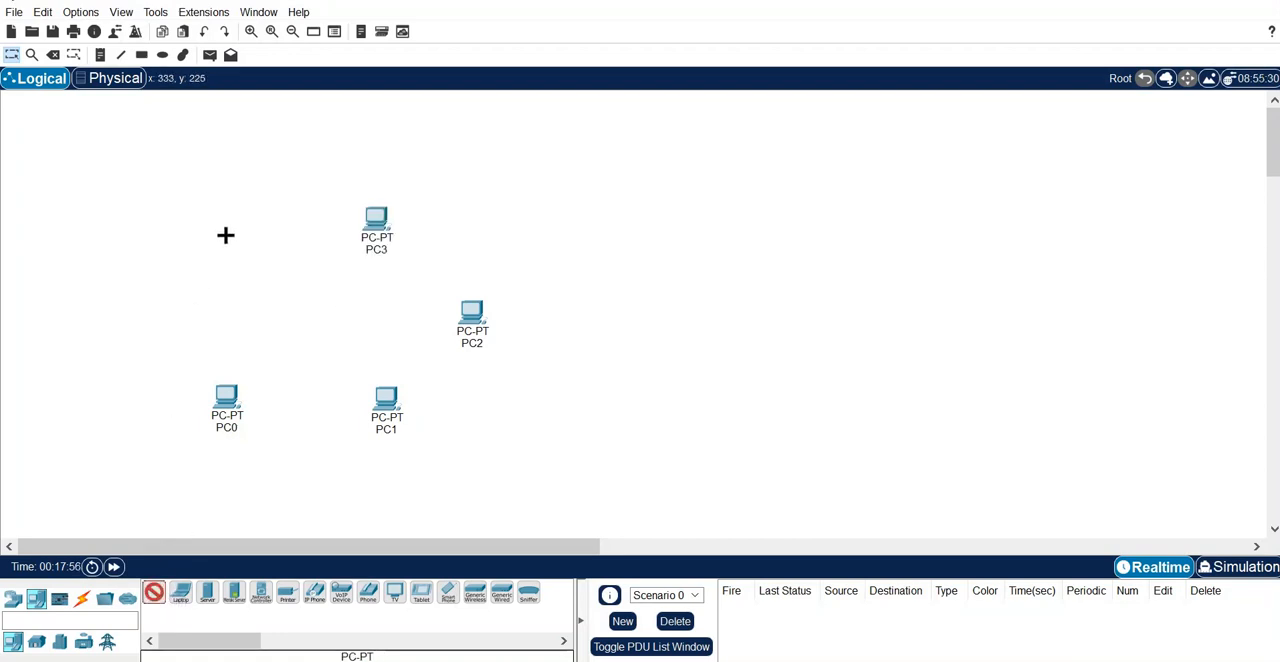
left_click(227, 238)
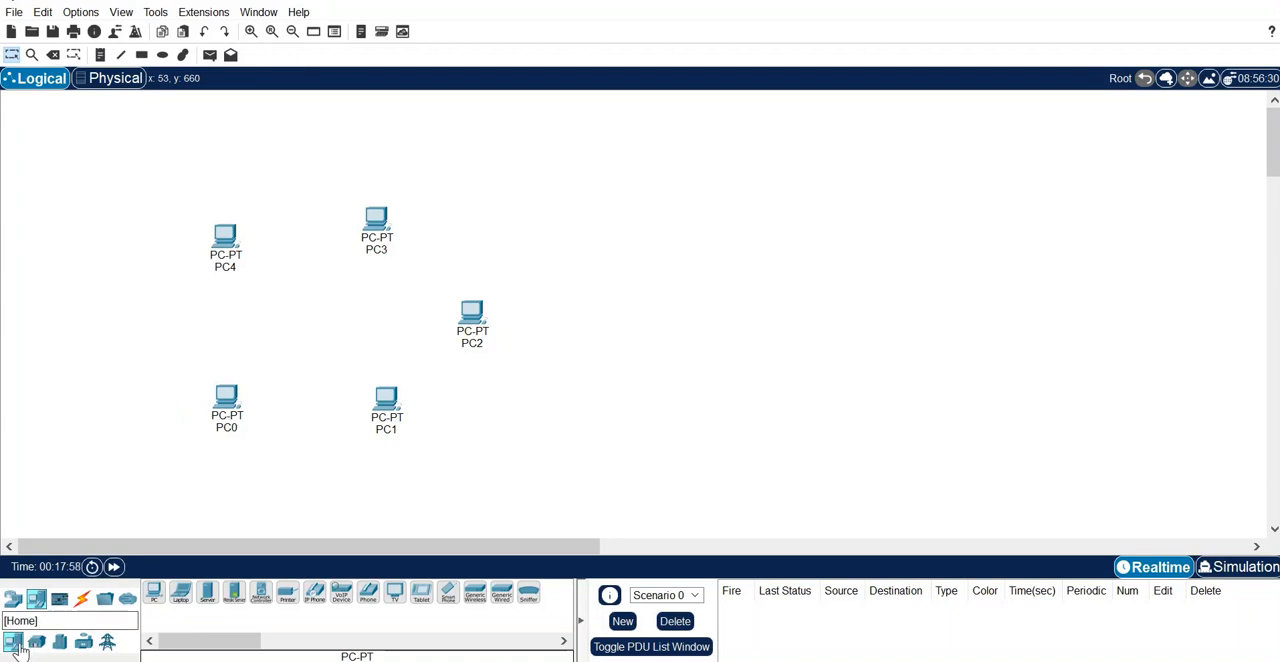
- Place a 2960 switch in the middle of the five PCs
left_click(13, 600)
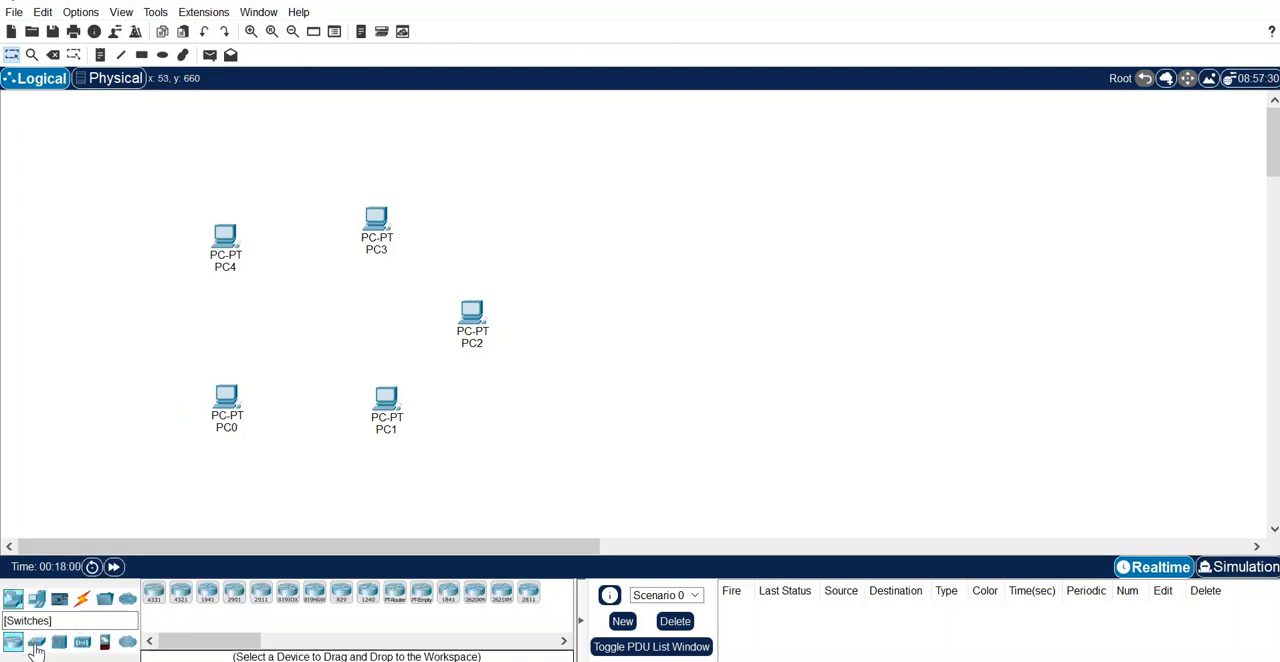
left_click(36, 642)
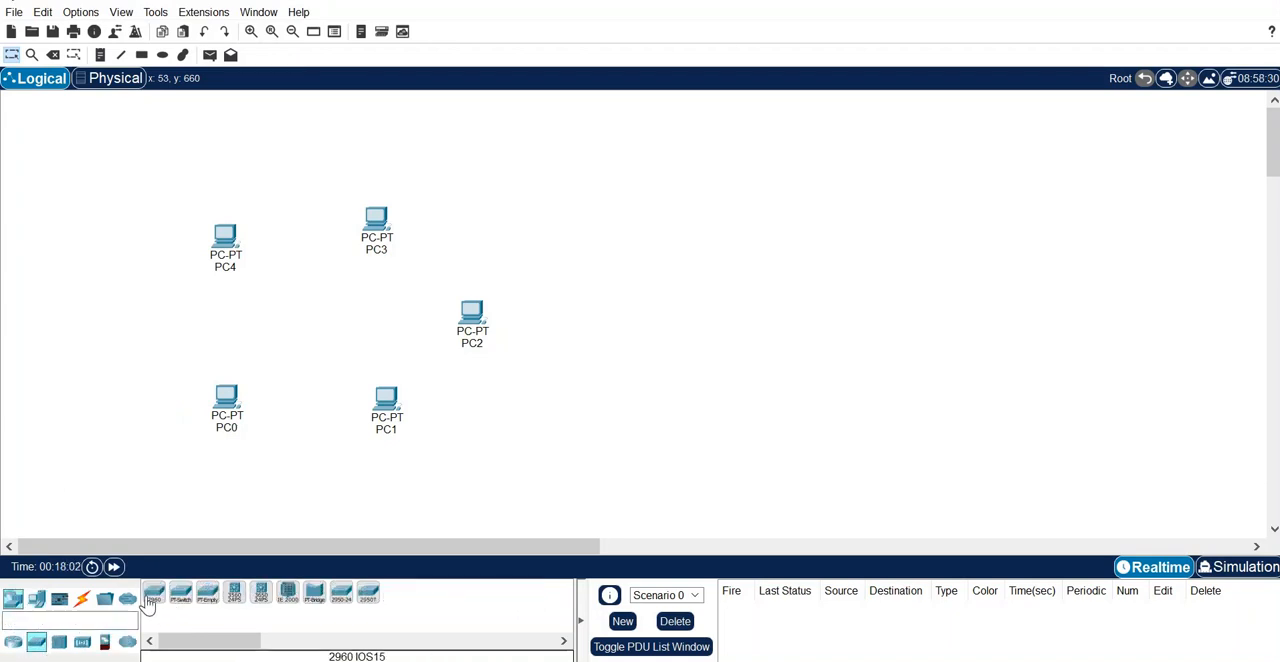
left_click(152, 598)
left_click(326, 314)
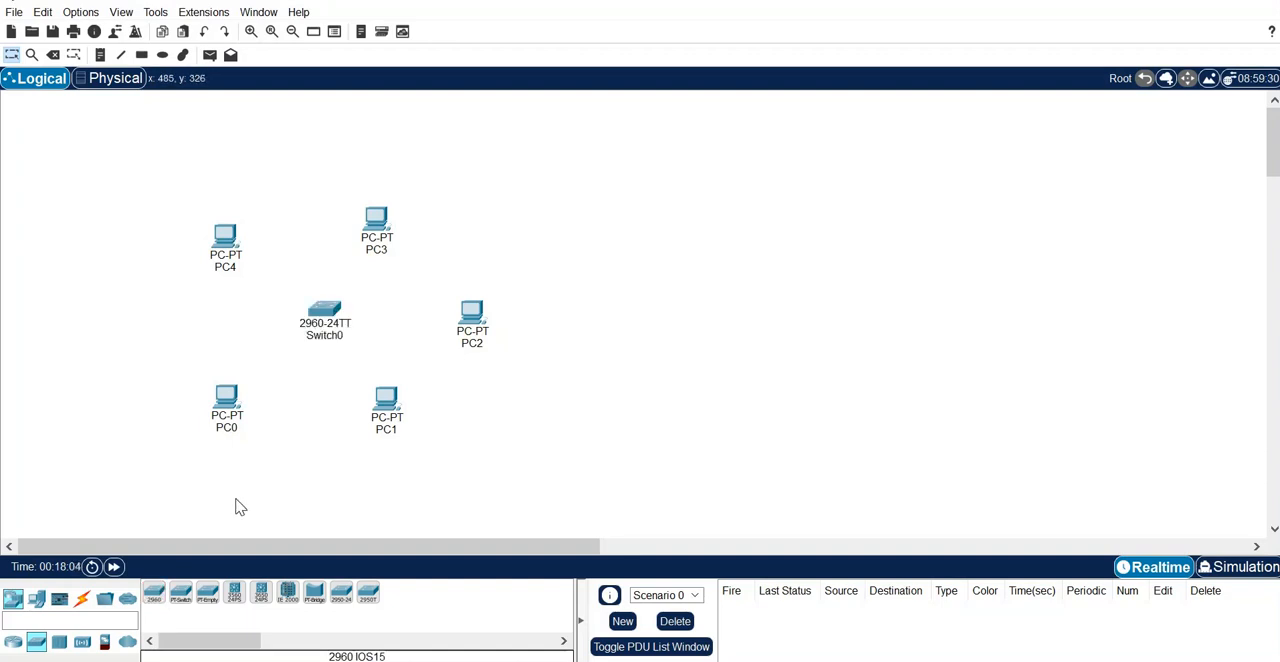
- Connect PC0 and PC1 to Switch0 using the automatically chosen connection type
left_click(82, 599)
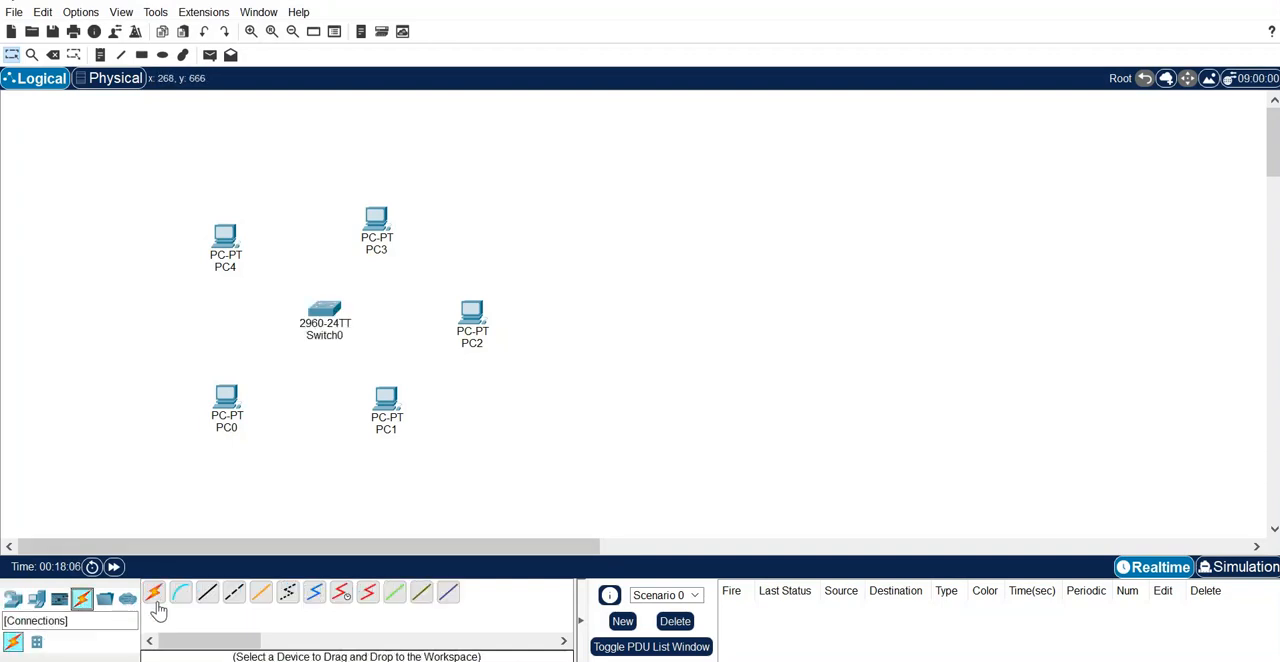
left_click(153, 593)
left_click(226, 405)
left_click(323, 312)
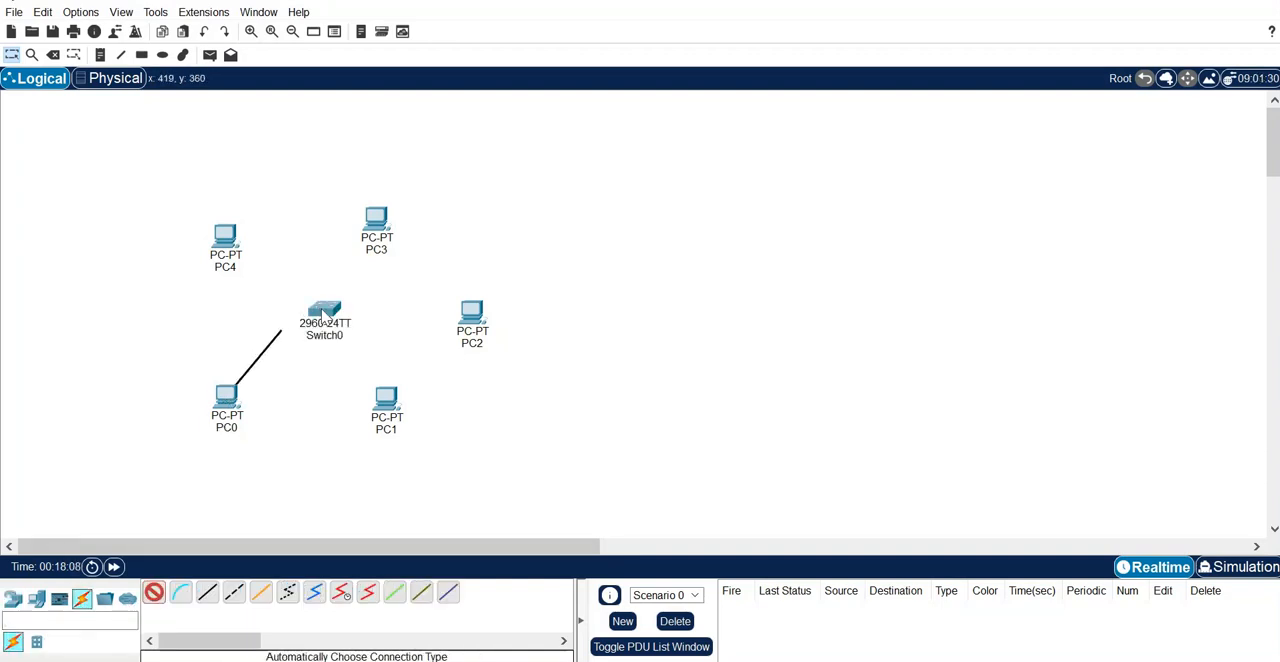
left_click(155, 593)
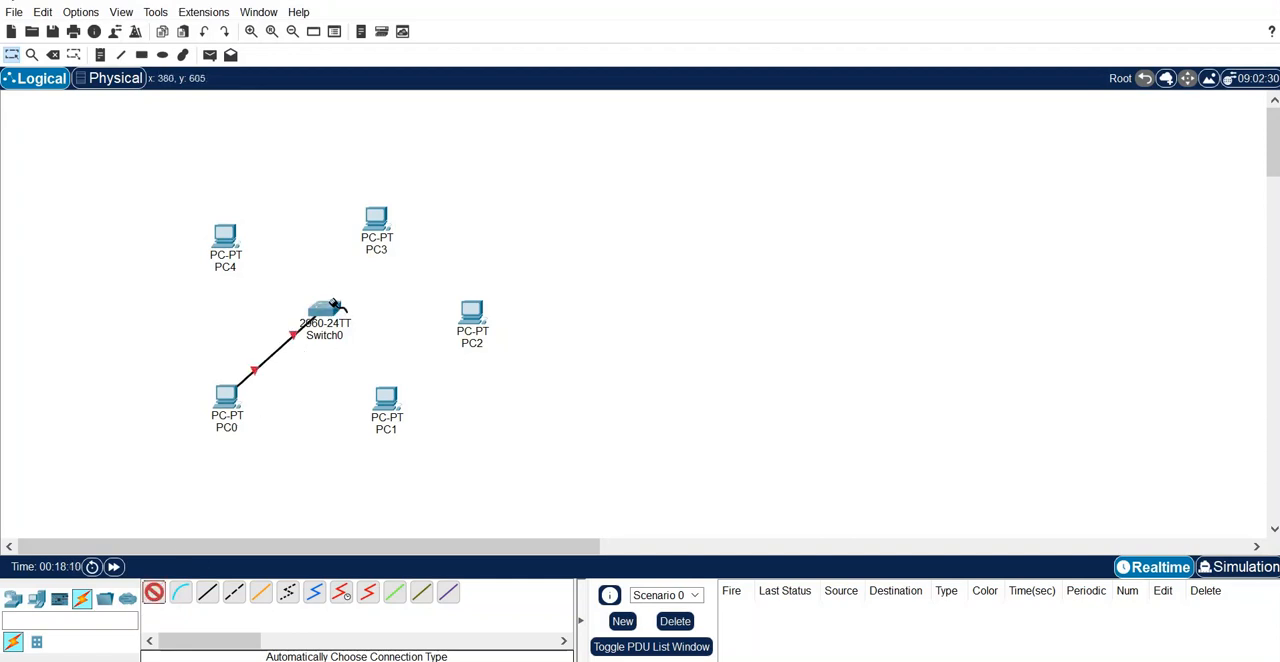
left_click(330, 310)
left_click(386, 402)
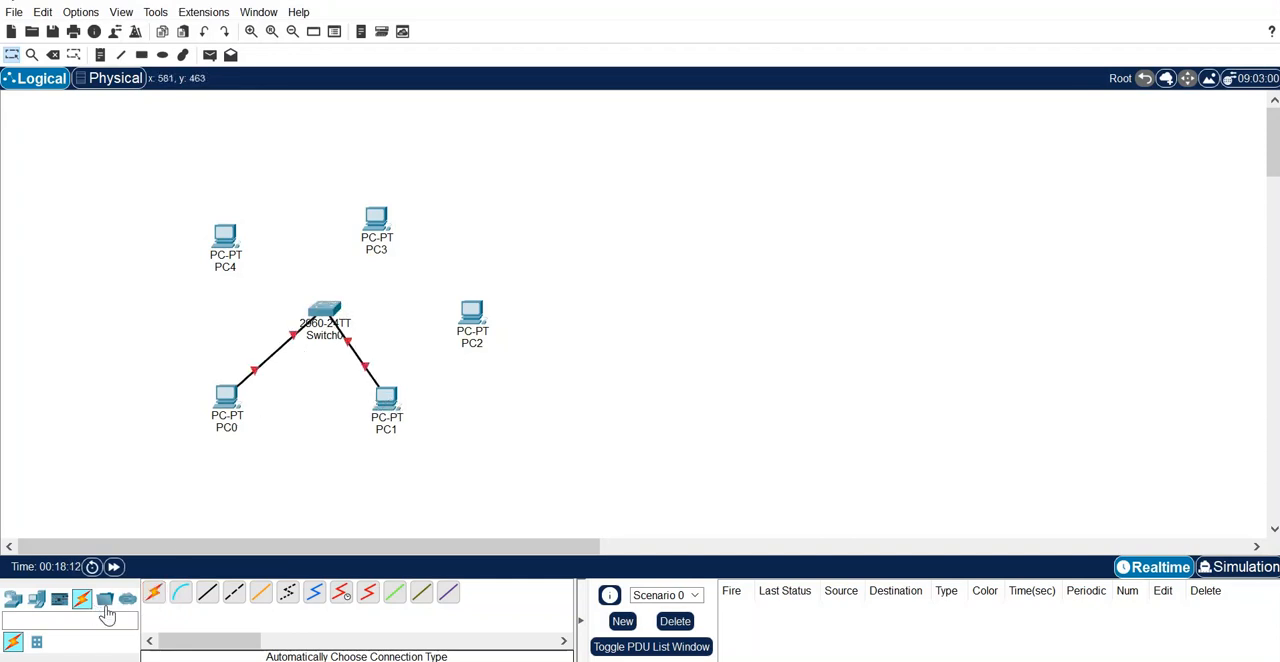
- Connect PC2, PC3 and PC4 to Switch0 with automatically chosen cables
left_click(155, 593)
left_click(330, 308)
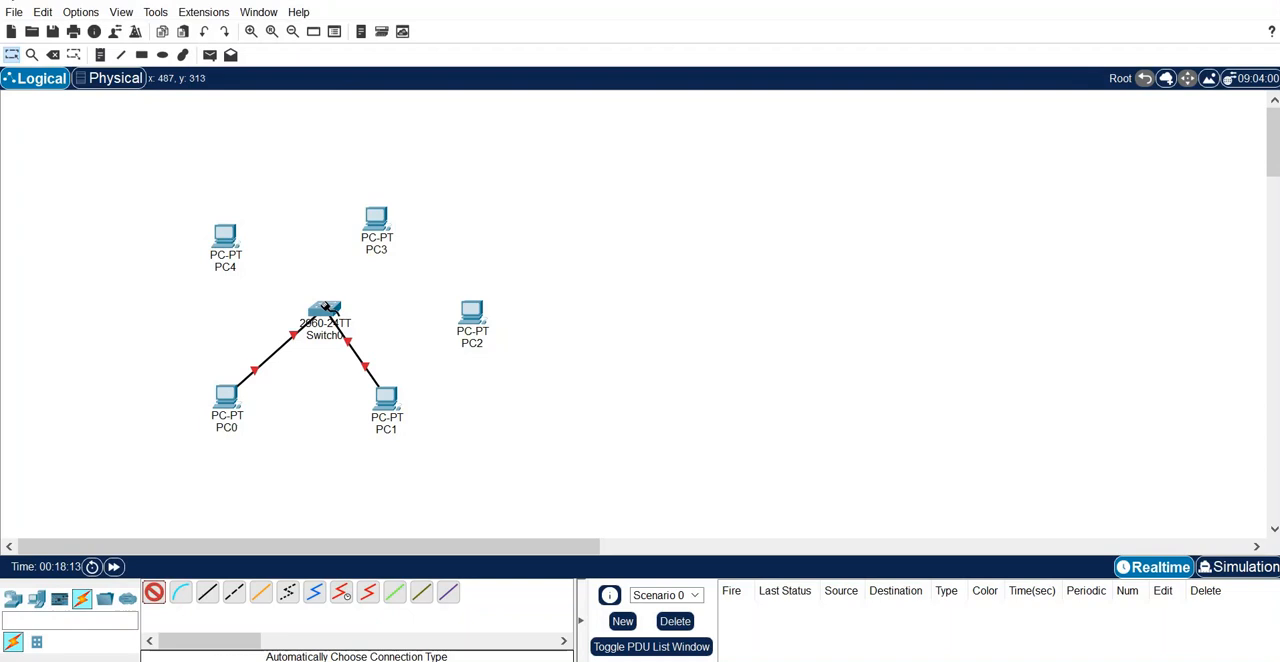
left_click(485, 314)
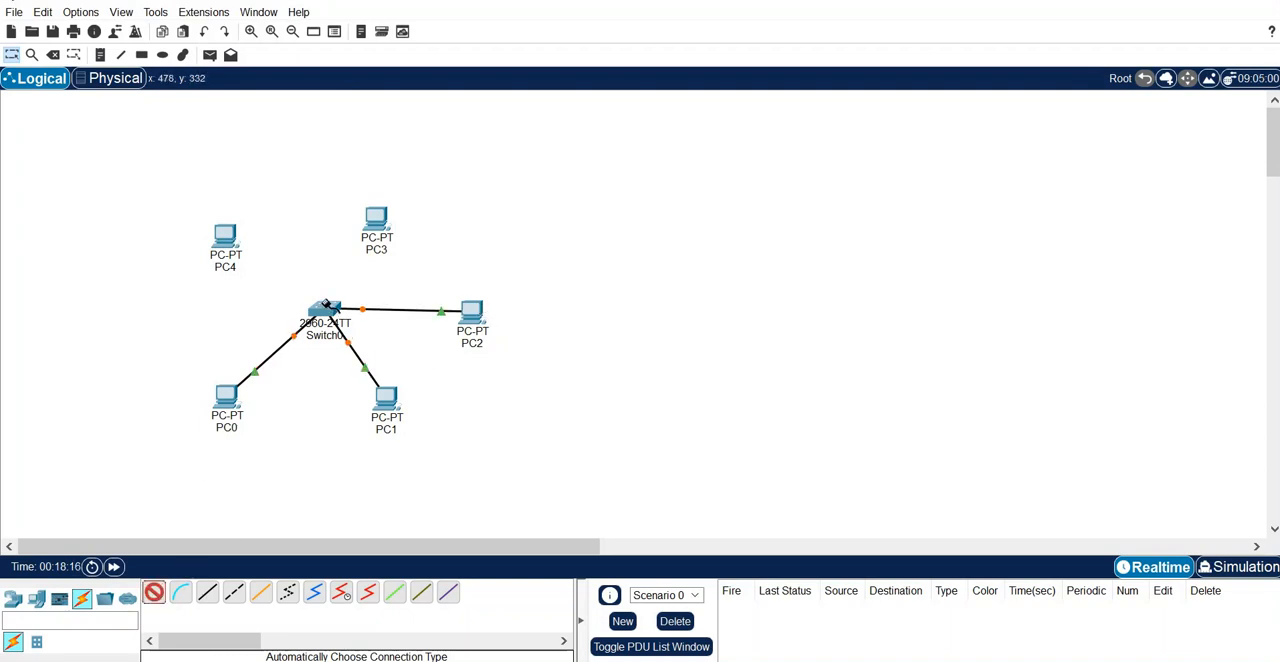
left_click(372, 242)
left_click(330, 303)
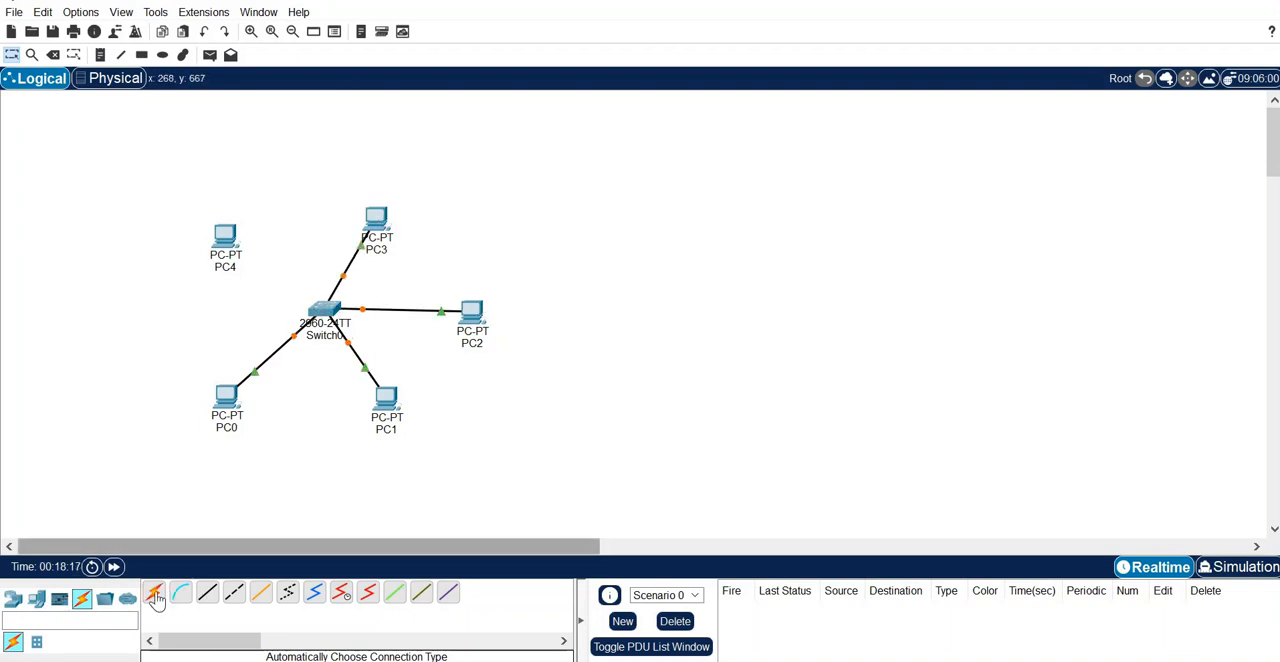
left_click(222, 232)
left_click(328, 312)
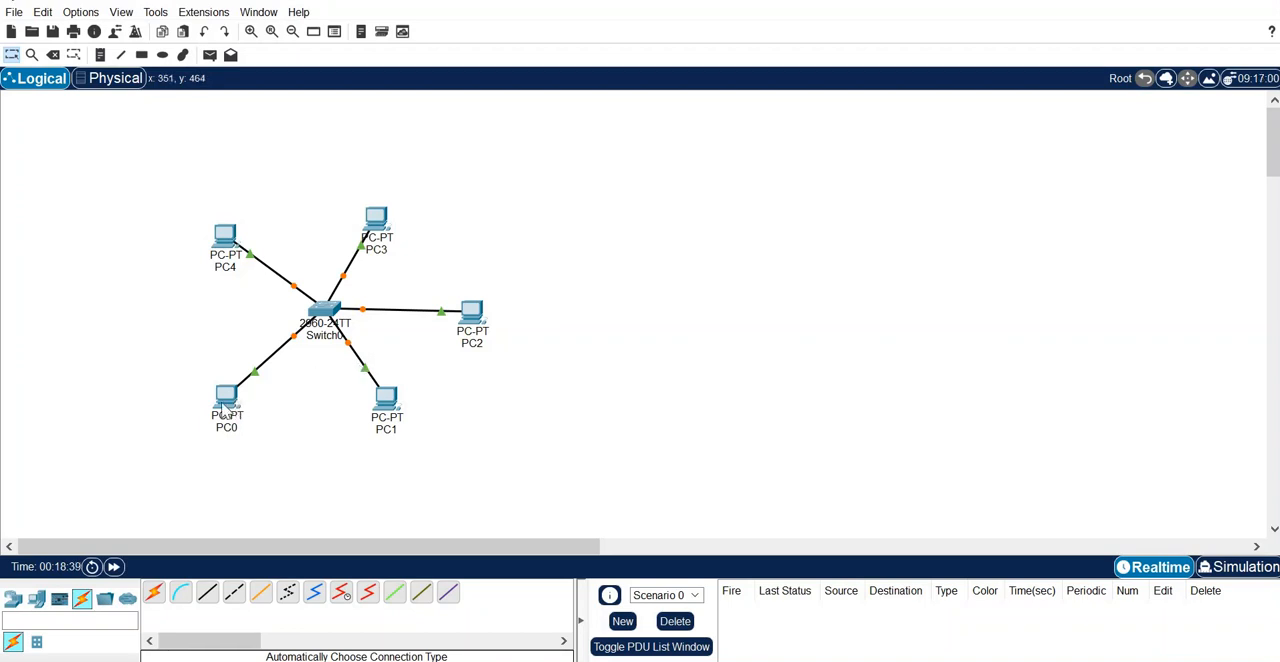
- Open PC0's FastEthernet0 interface configuration and move its window clear of the topology
left_click(226, 404)
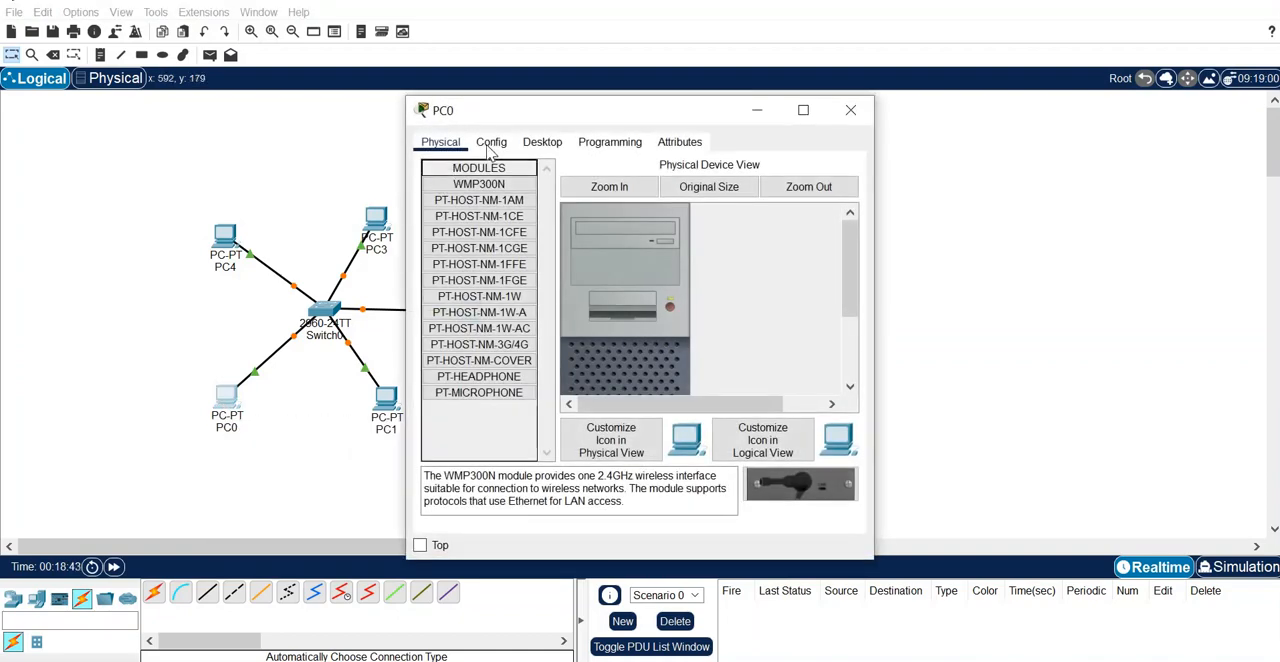
left_click(491, 144)
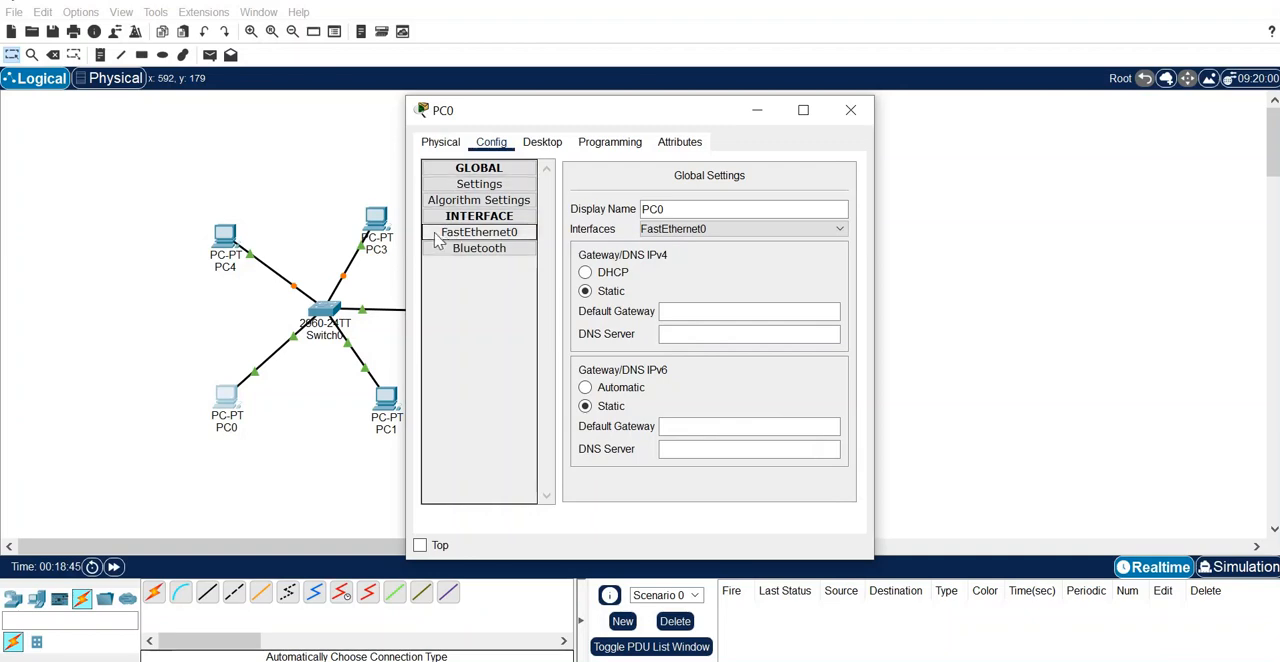
left_click(437, 238)
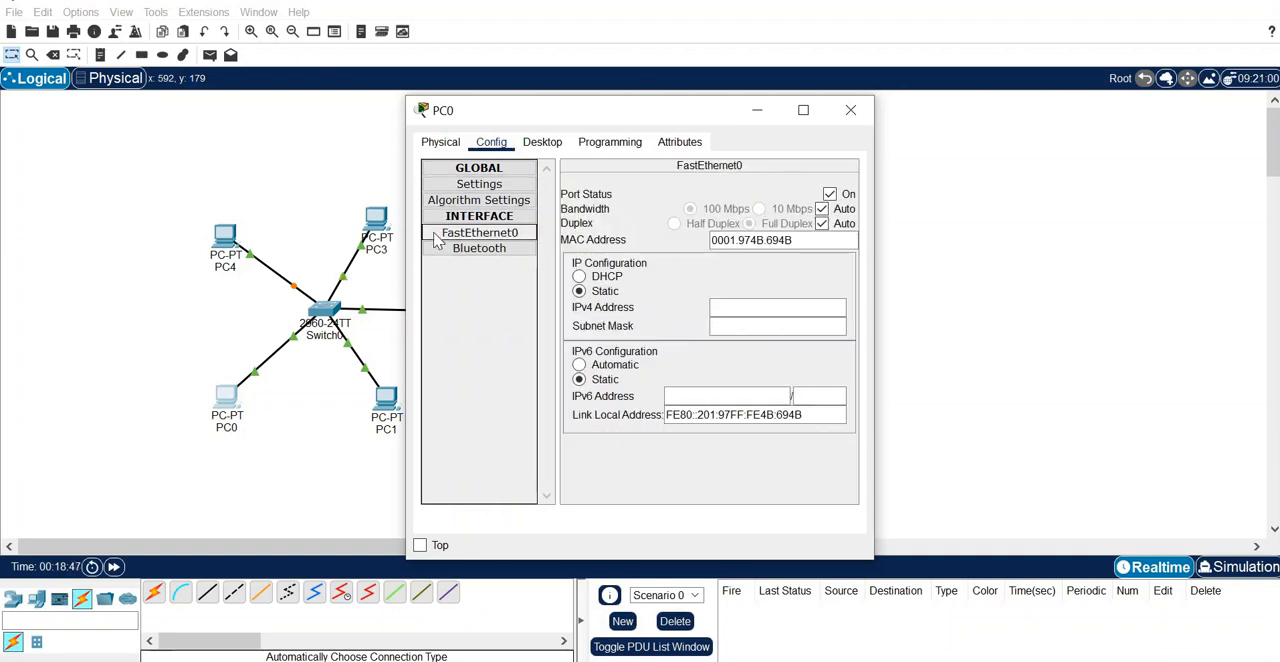
left_click(721, 307)
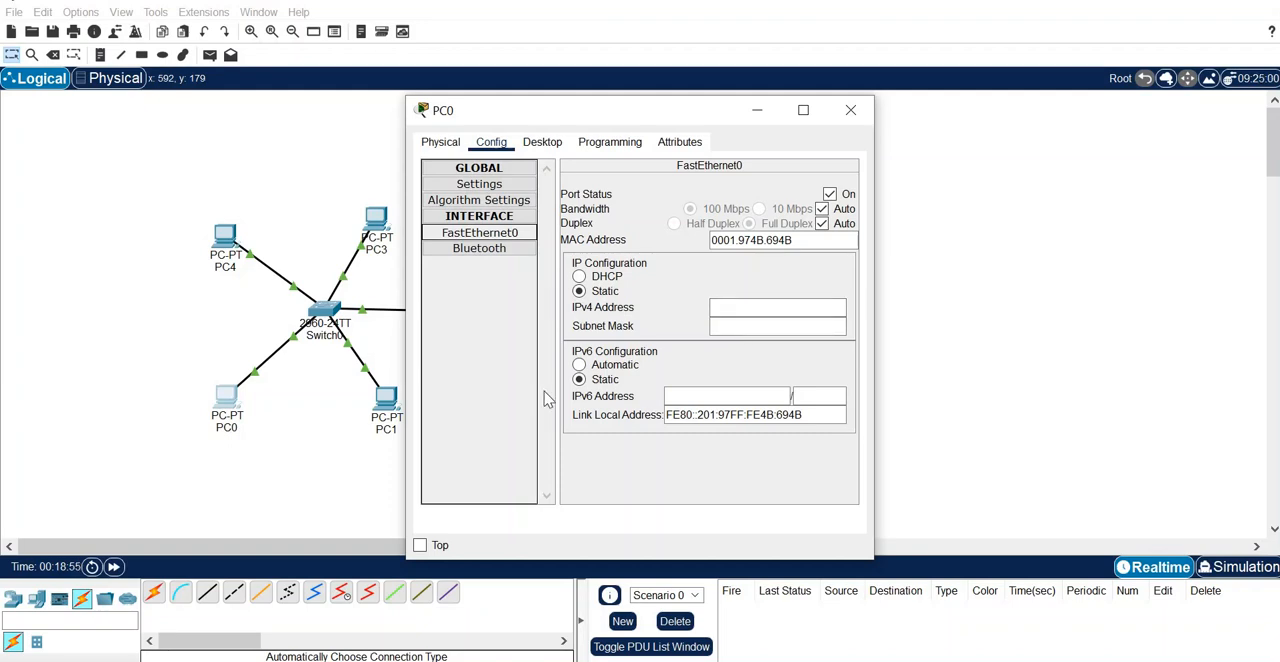
left_click_drag(728, 114, 845, 102)
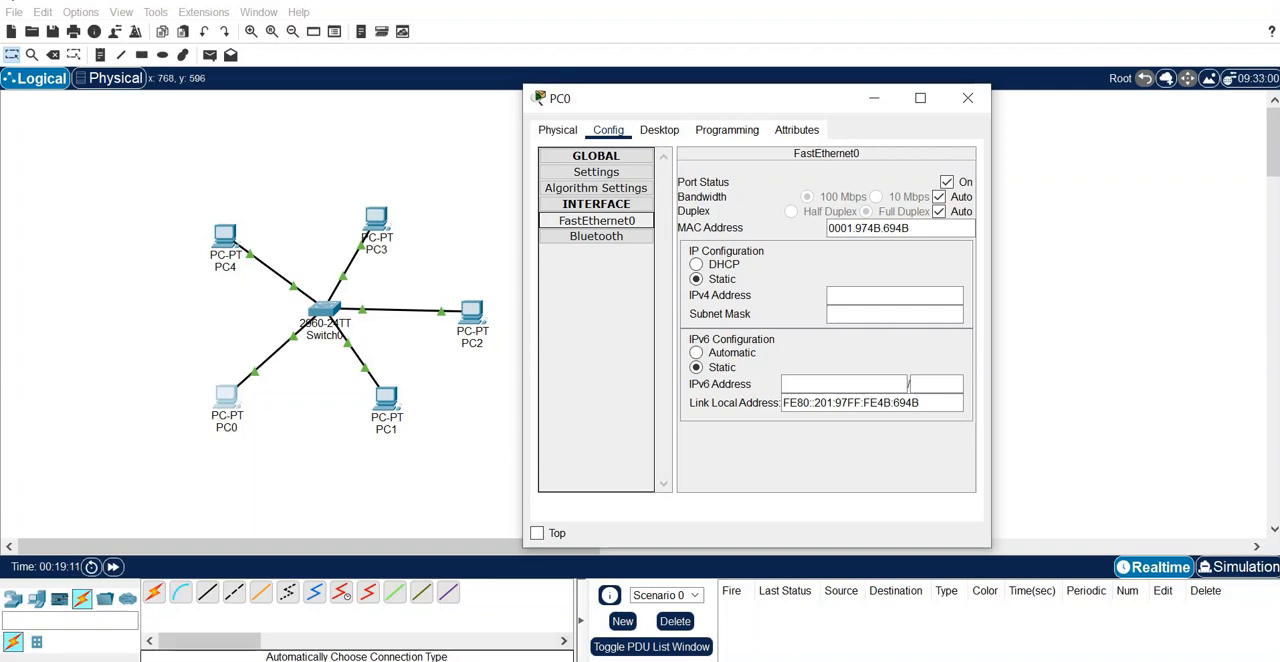
- Switch to LAB manual 1-7.pdf, examine the addressing table's VLANs and IP addresses for the devices, and return to Packet Tracer
mouse_move(621, 660)
left_click(621, 598)
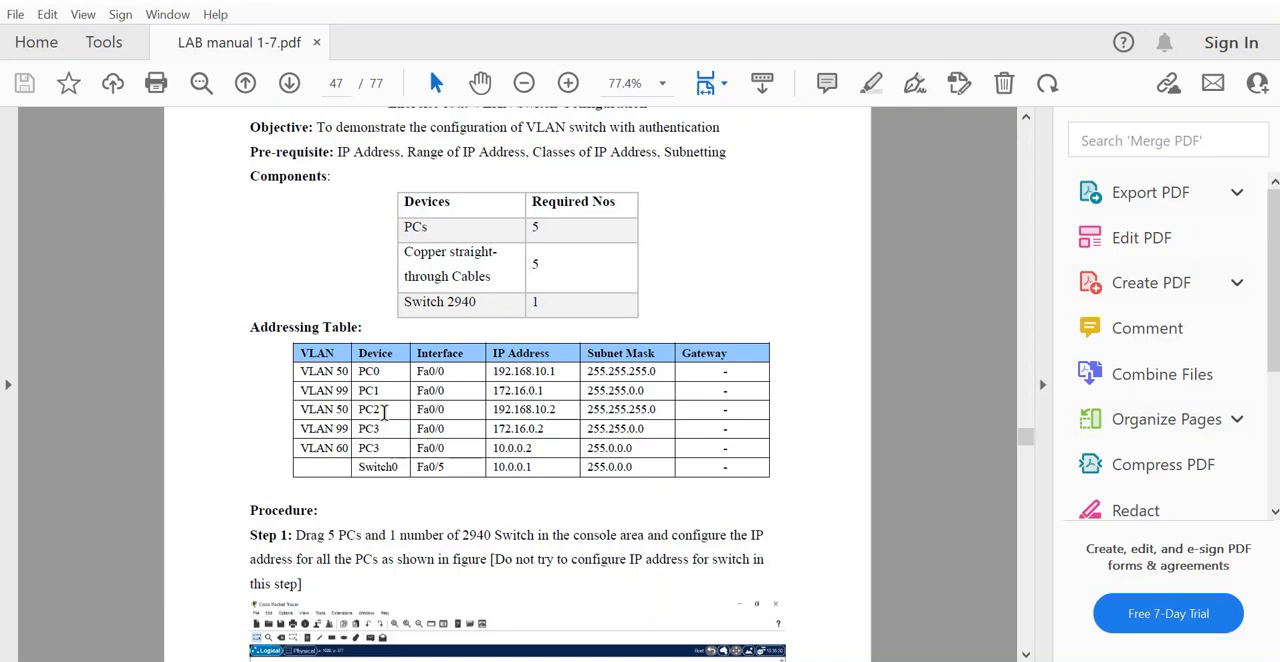
left_click(492, 371)
left_click_drag(492, 371, 565, 373)
left_click_drag(493, 411, 562, 407)
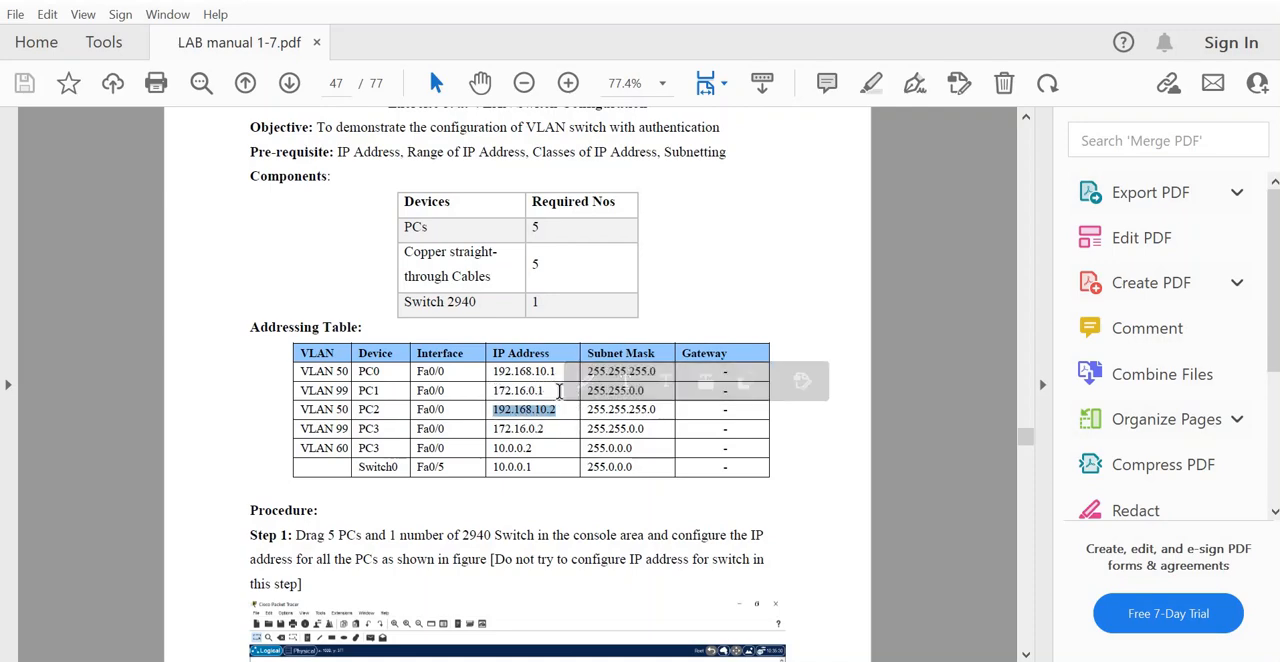
double_click(559, 391)
left_click(496, 437)
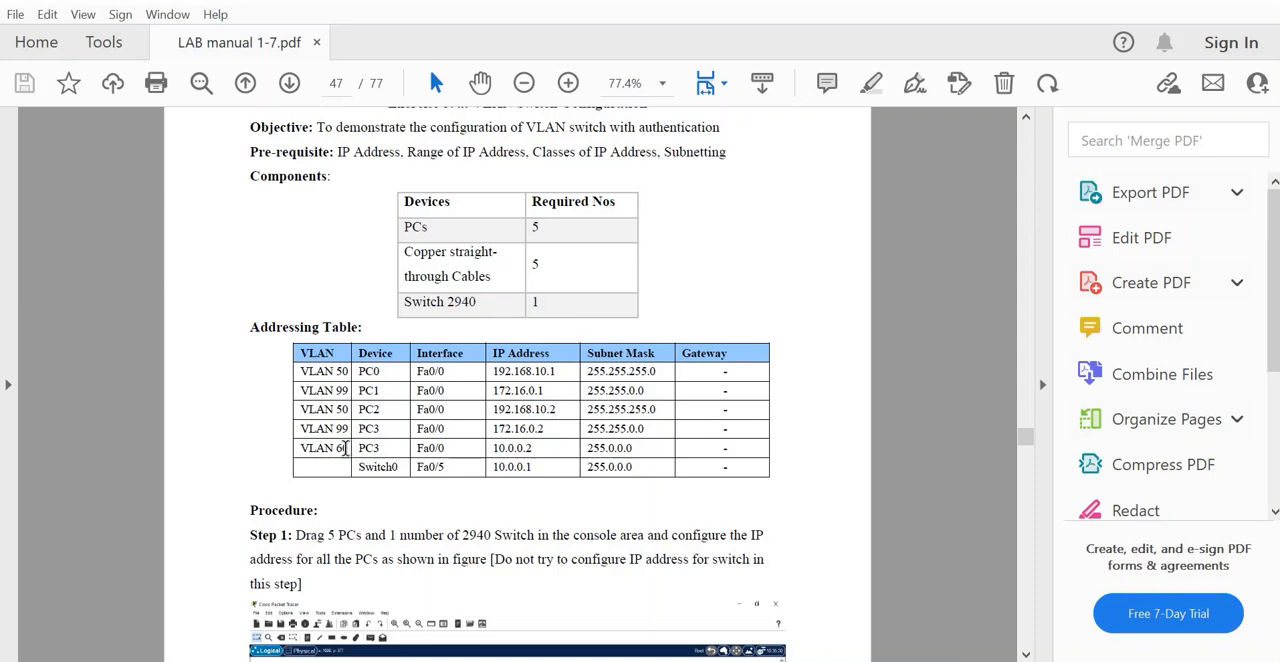
left_click_drag(292, 448, 350, 449)
mouse_move(574, 660)
left_click(587, 631)
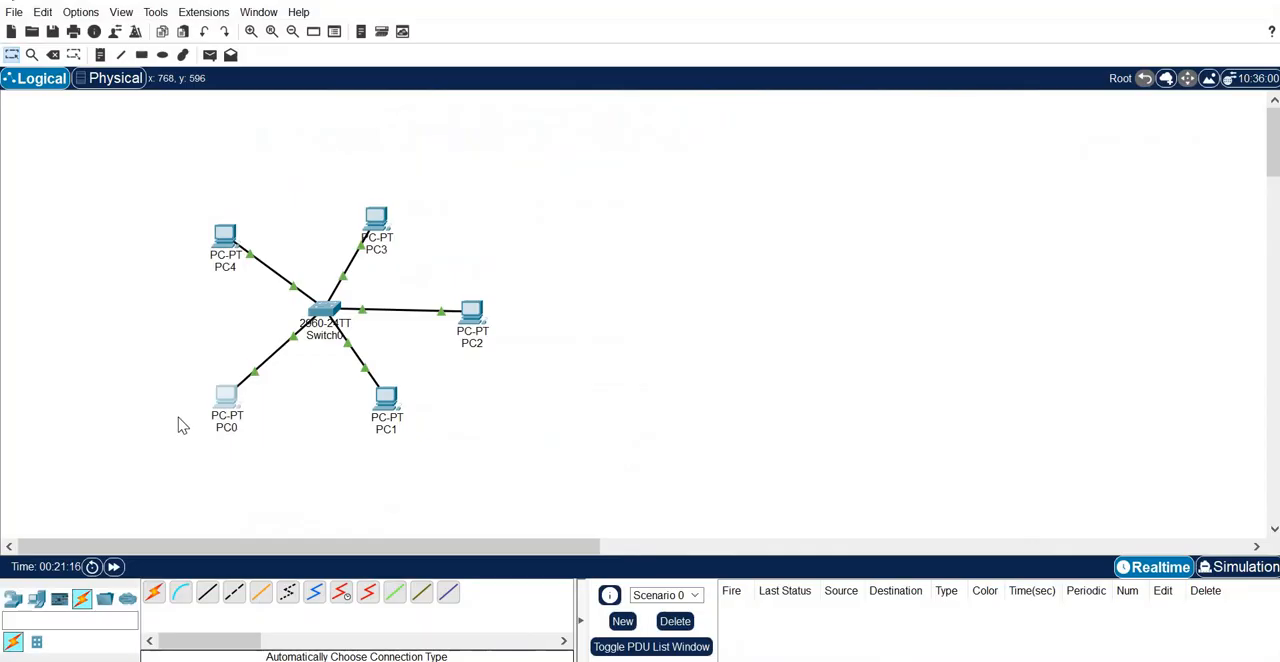
- Set PC0's FastEthernet0 IPv4 address to 192.168.10.1 with subnet mask 255.255.255.0, and close its window
left_click(226, 400)
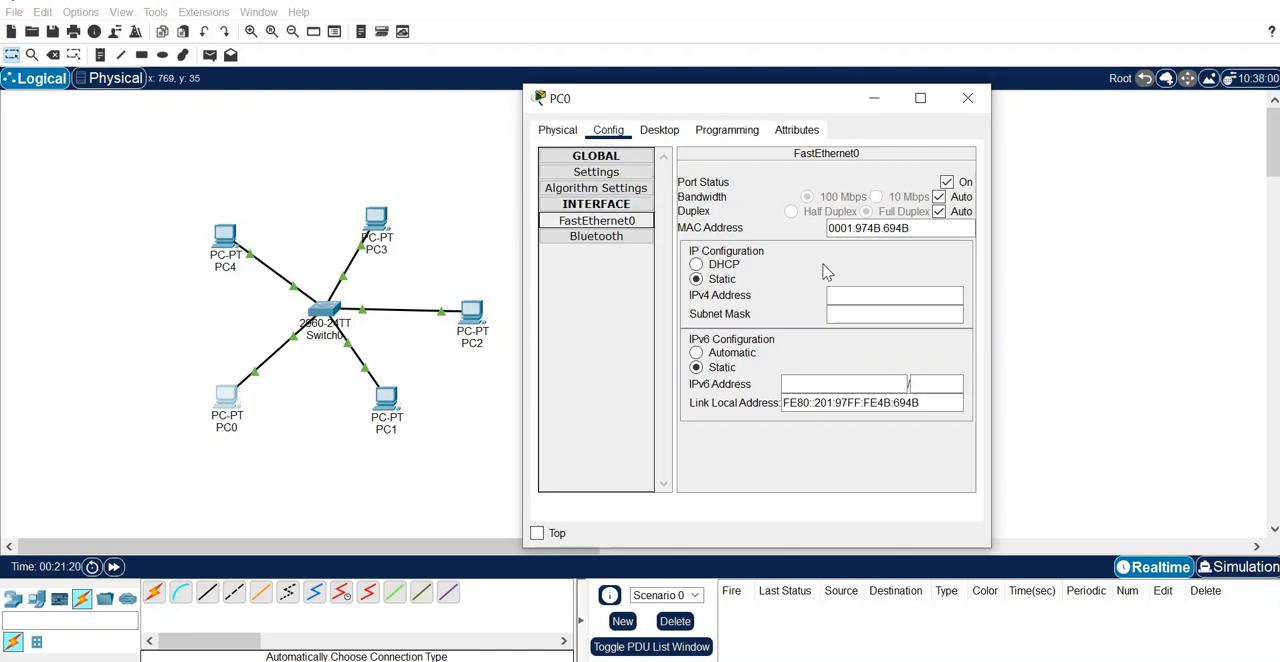
left_click(847, 298)
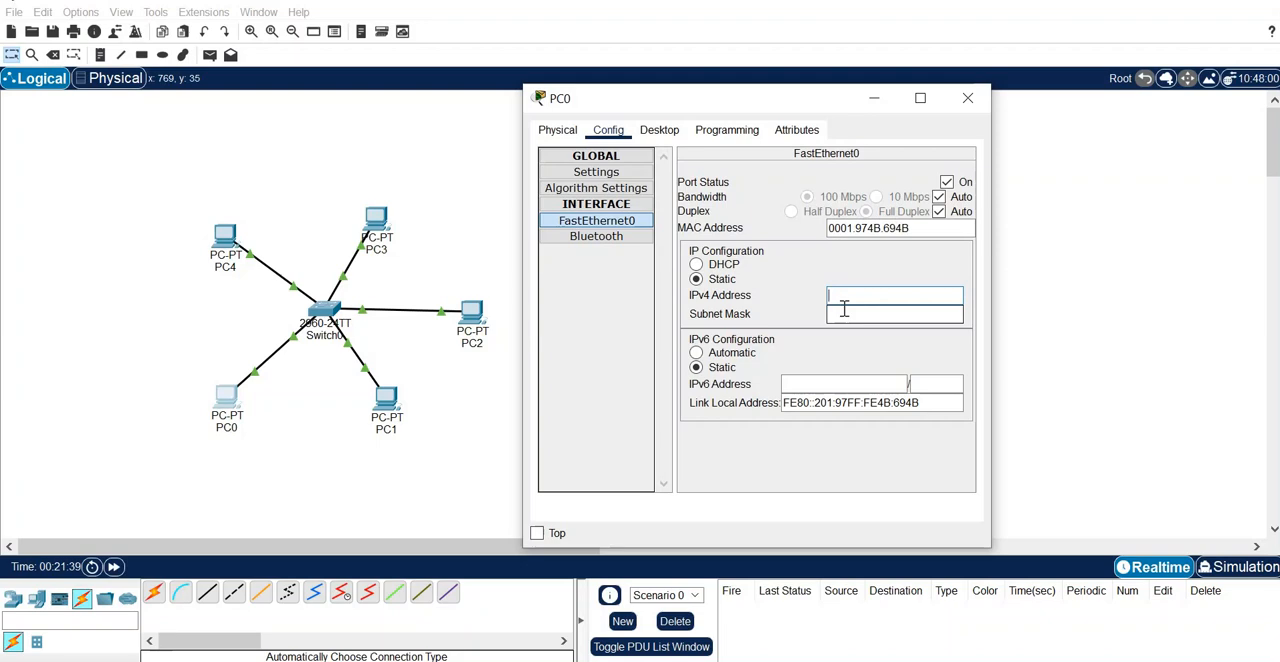
type("192.168")
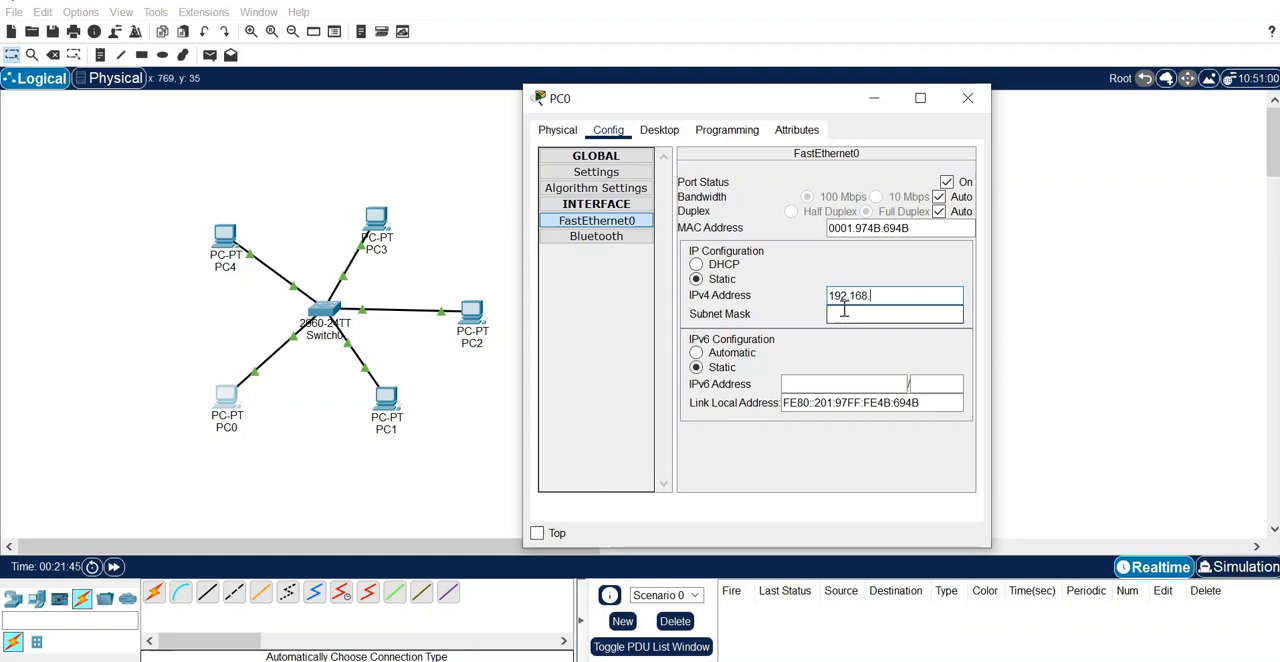
type(".10.1")
left_click(844, 311)
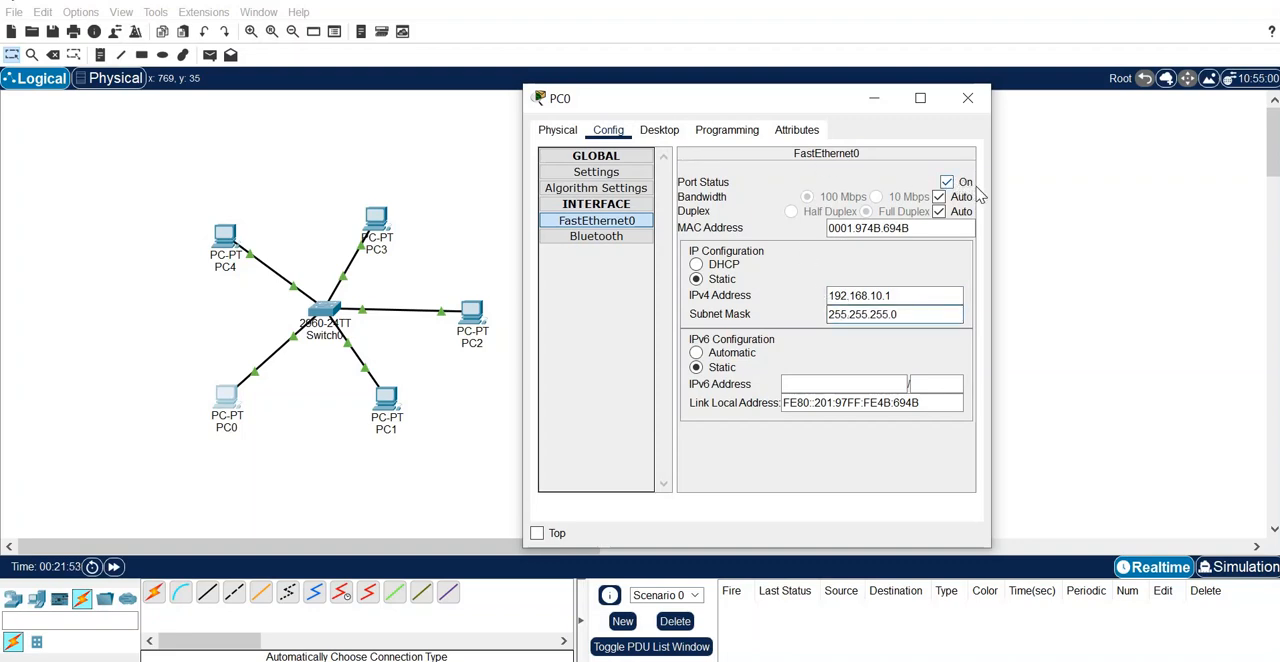
left_click(980, 104)
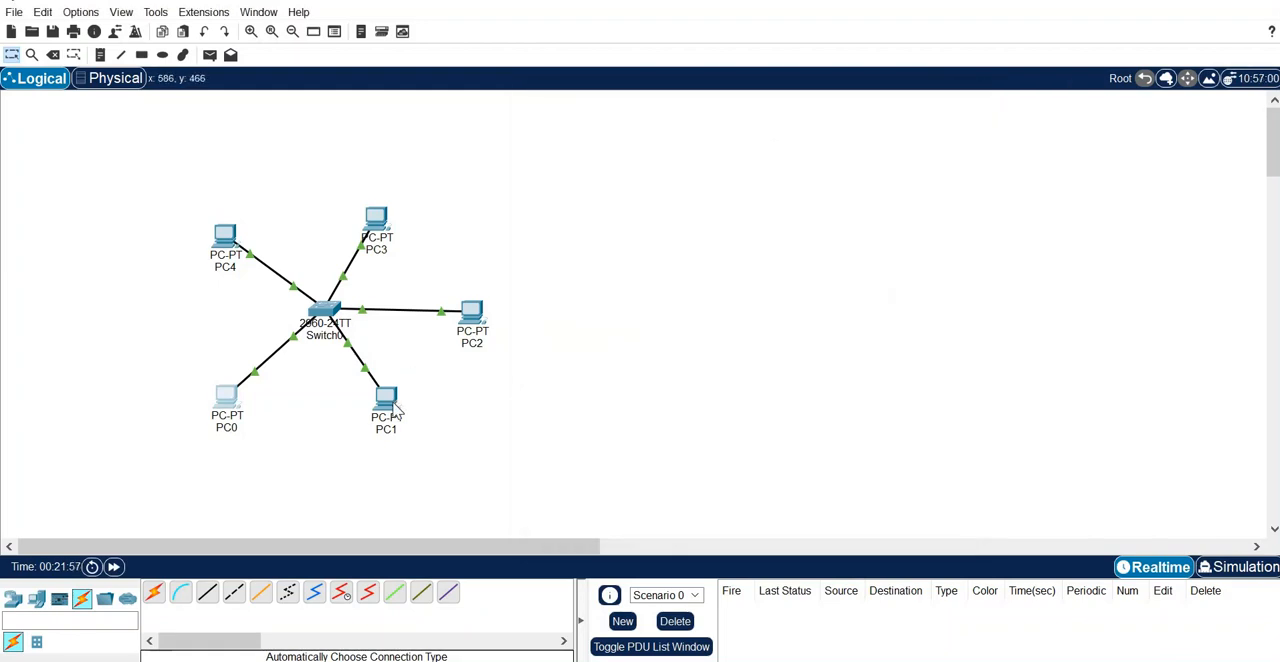
- Set PC1's FastEthernet0 IPv4 address to 172.16.0.1 with subnet mask 255.255.0.0, and close its window
left_click(395, 413)
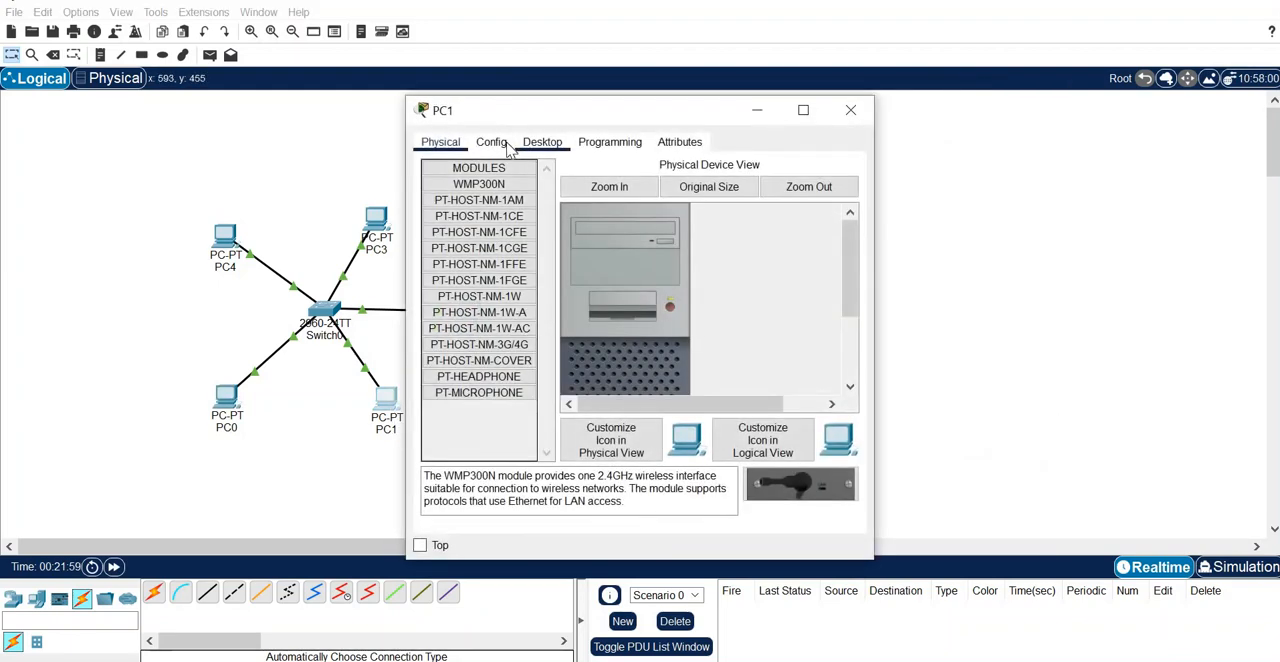
left_click(491, 142)
left_click(520, 235)
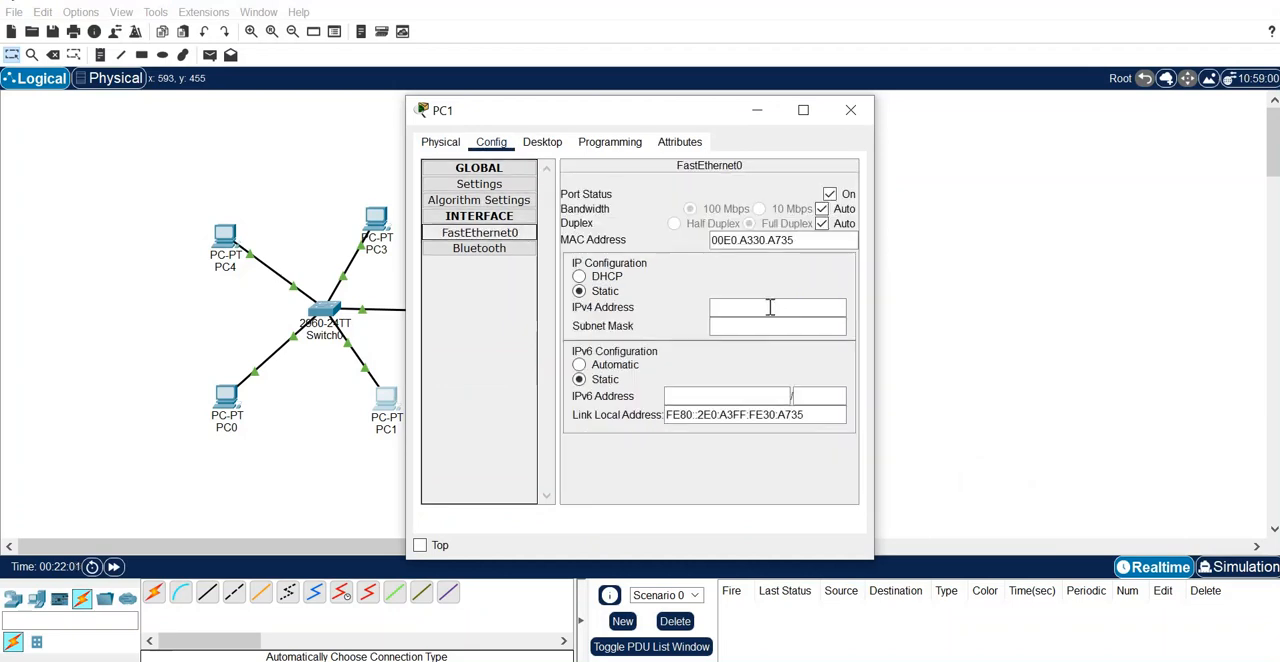
left_click(770, 308)
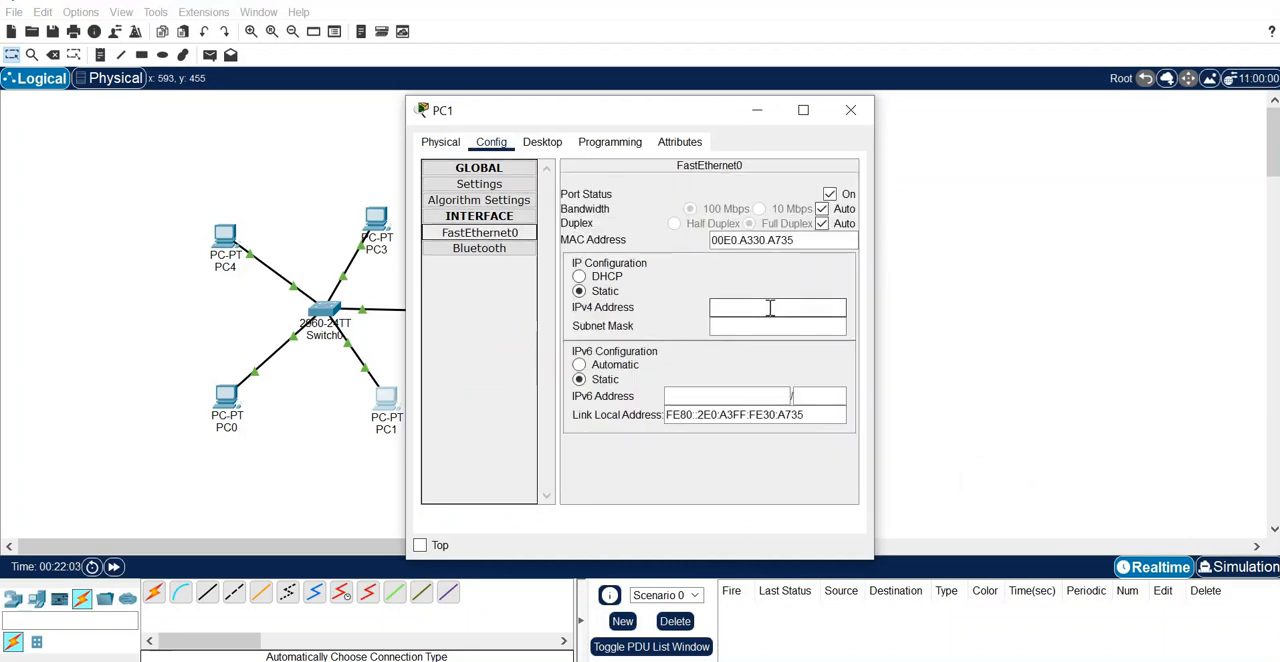
type("1")
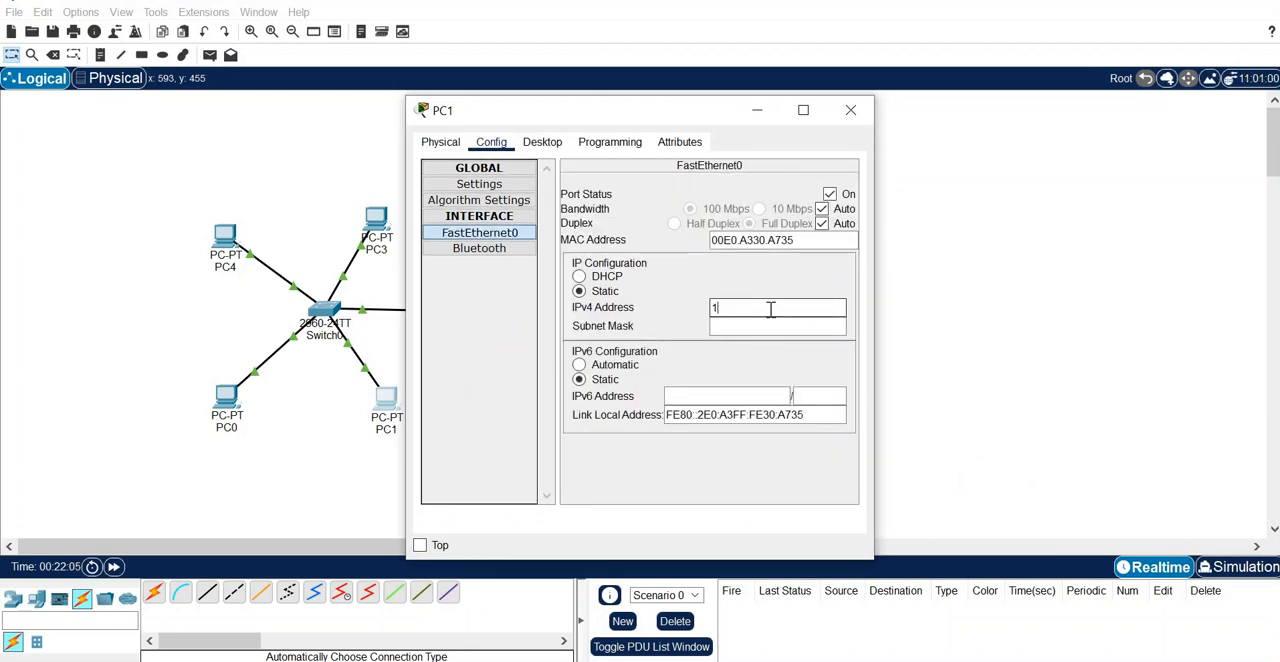
type("72.16.0.1")
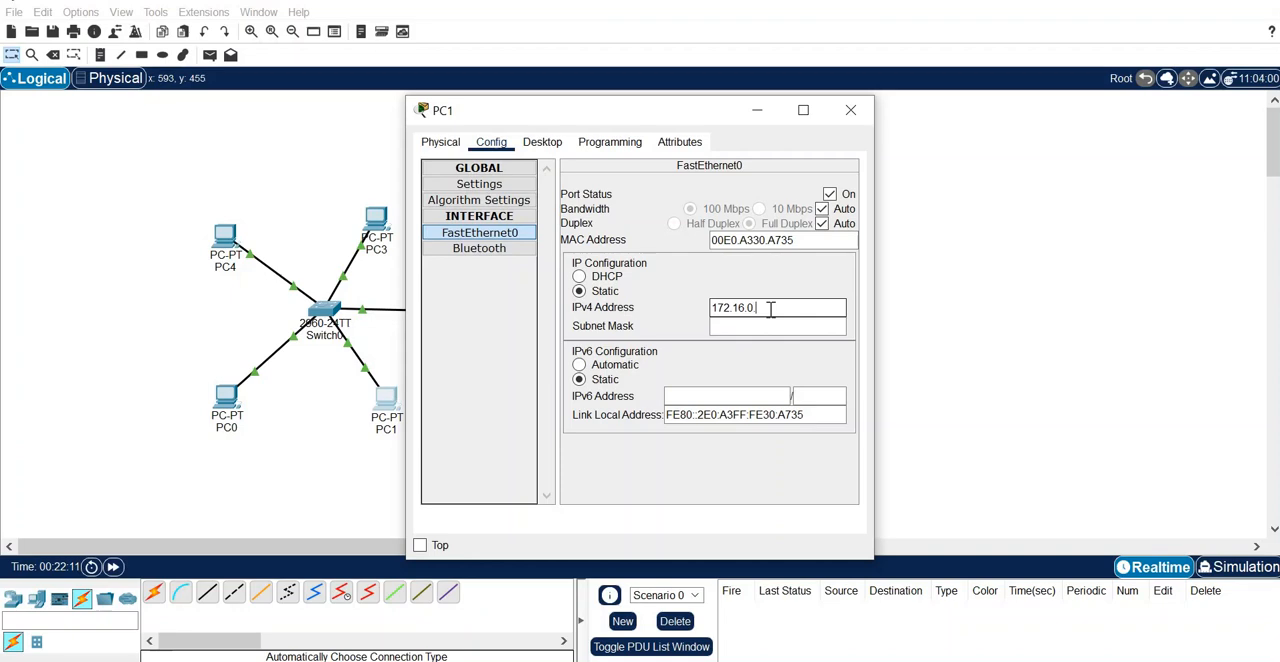
left_click(770, 325)
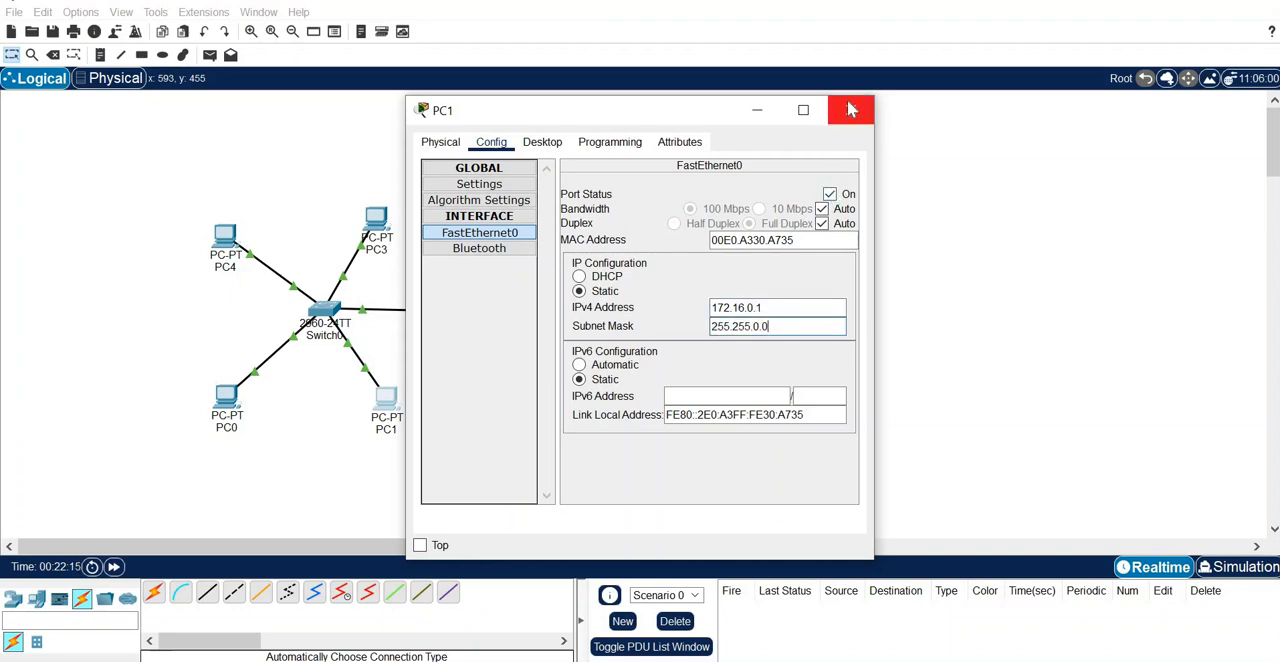
left_click(850, 110)
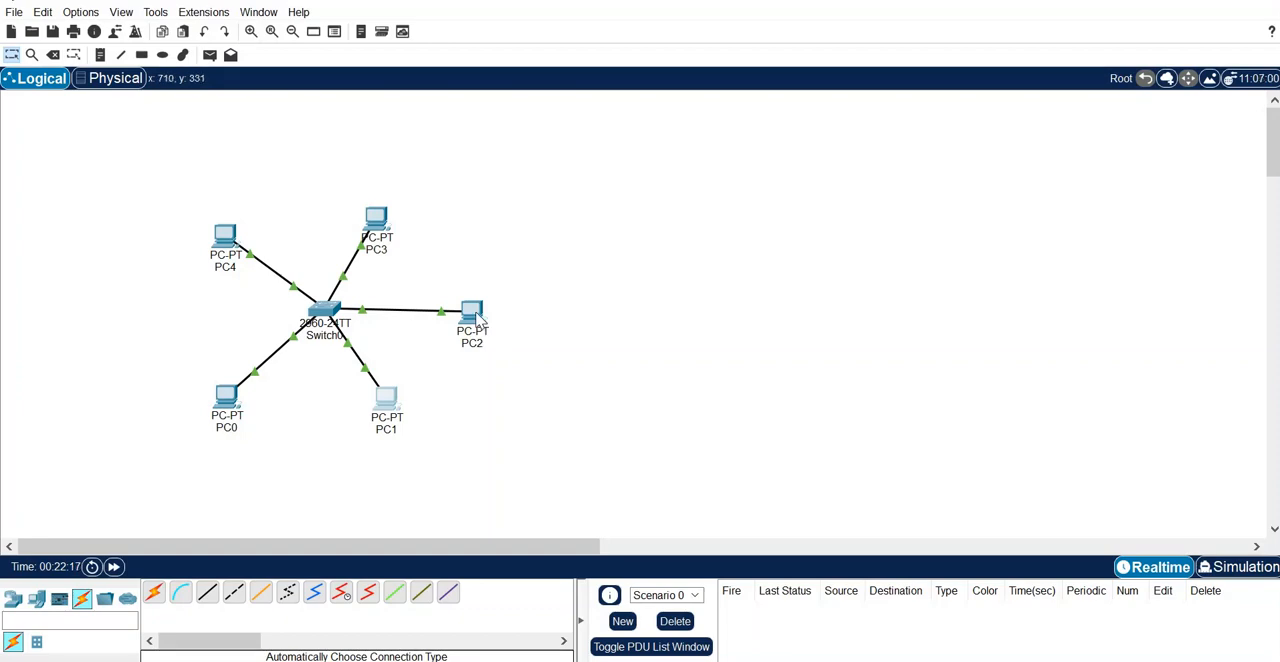
- Set PC2's FastEthernet0 IPv4 address to 192.168.10.2 with subnet mask 255.255.255.0, and close its window
left_click(476, 316)
left_click(500, 142)
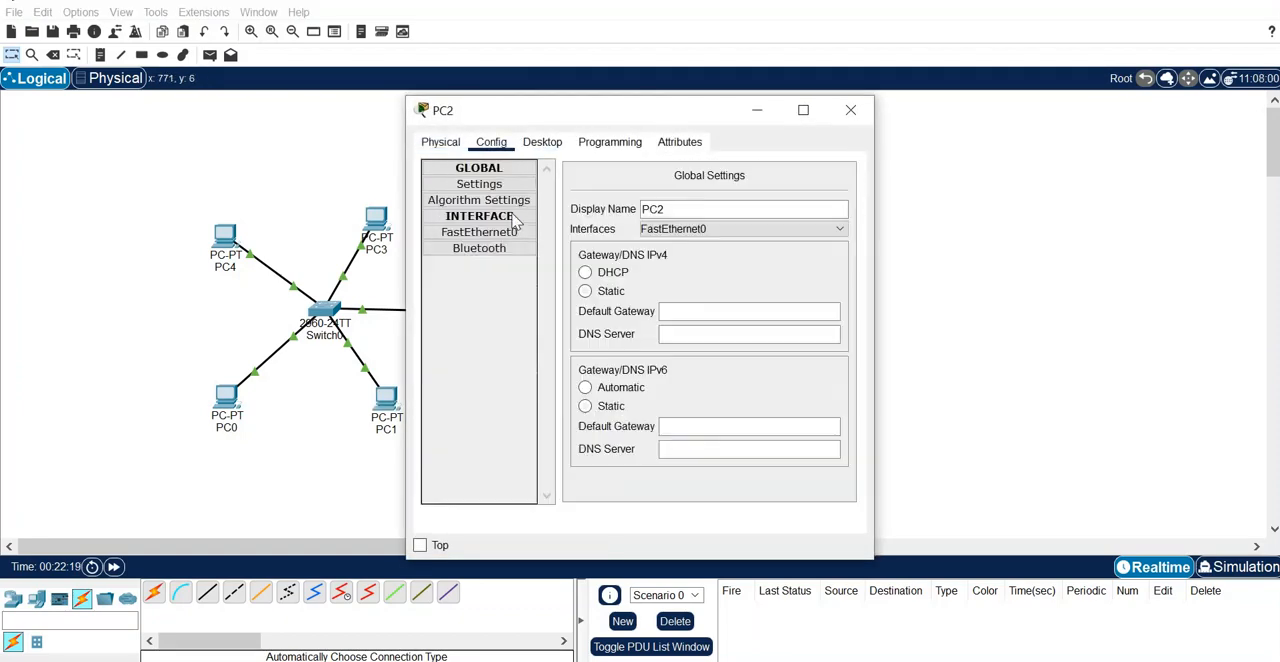
left_click(479, 232)
left_click(716, 305)
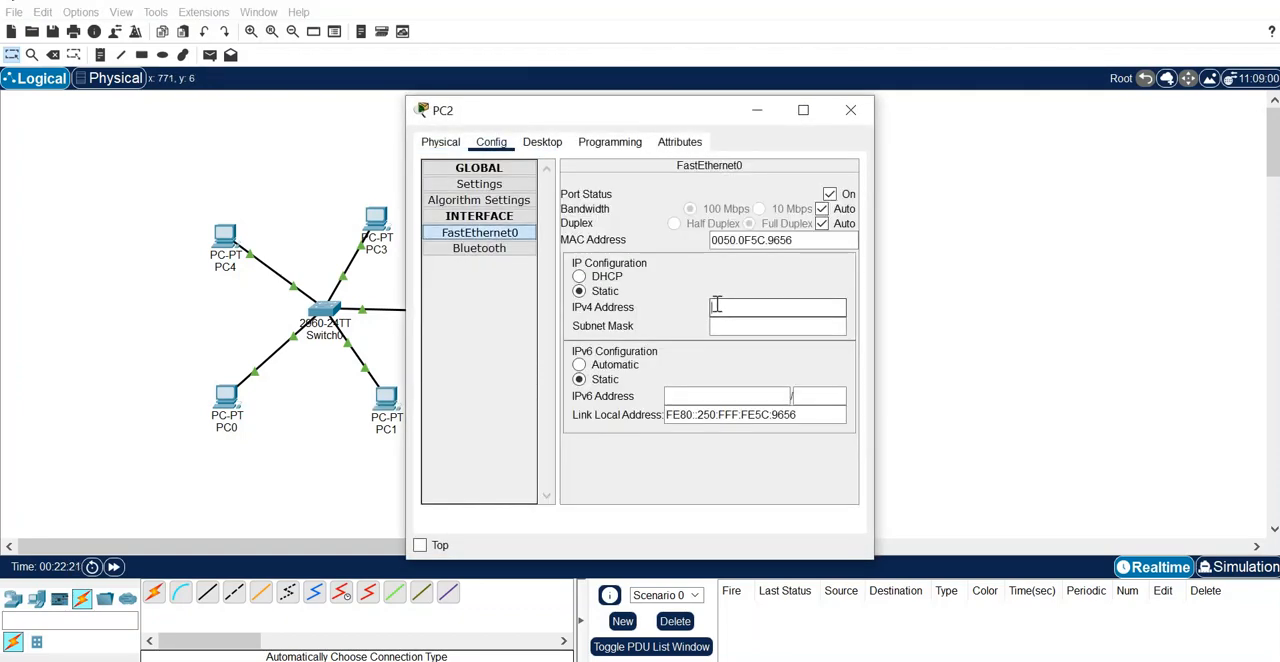
type("192.168")
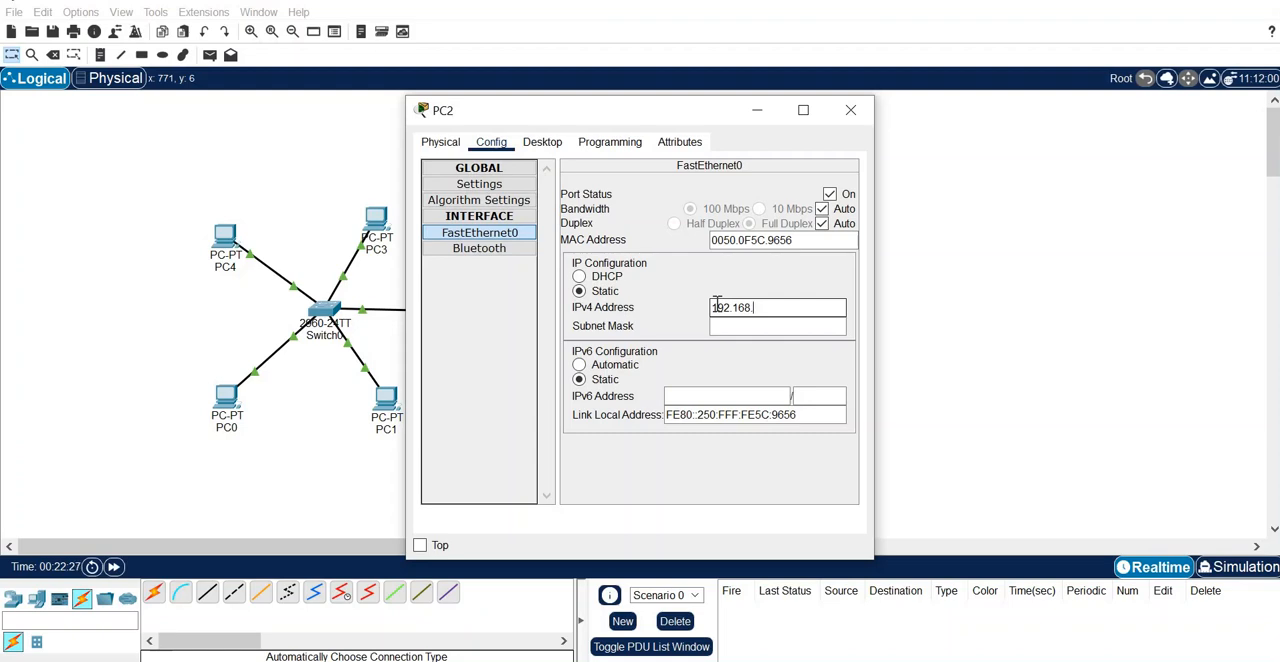
type(".10.2")
left_click(735, 328)
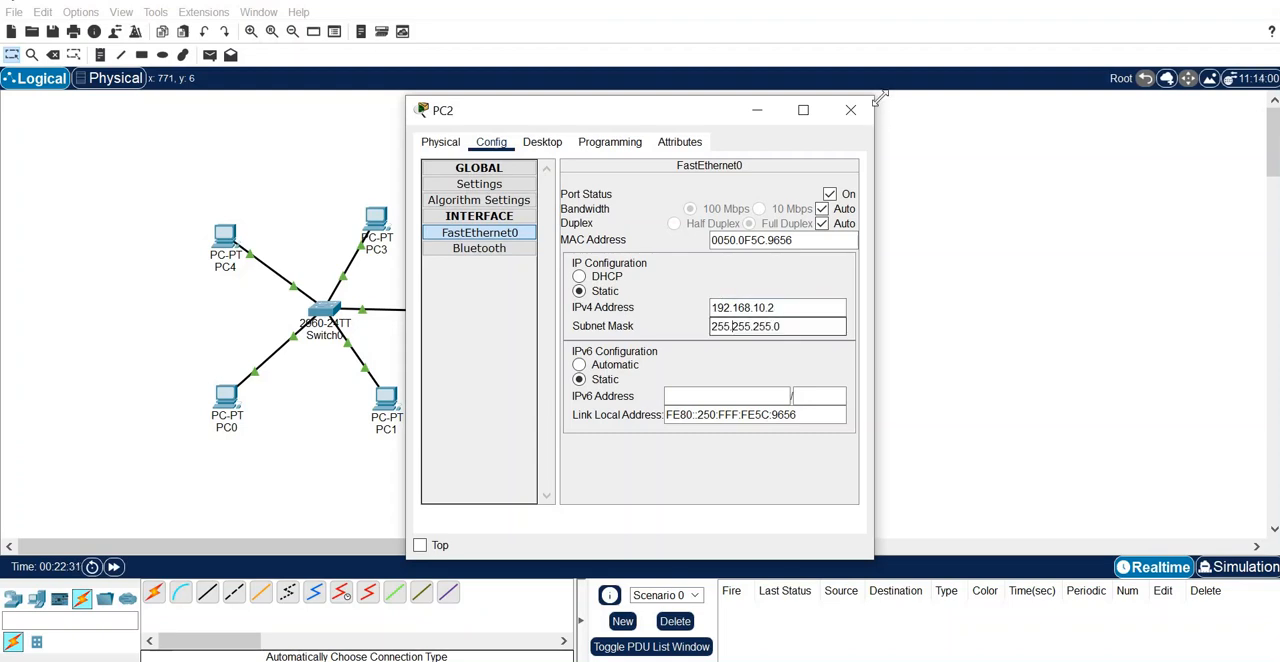
left_click(851, 111)
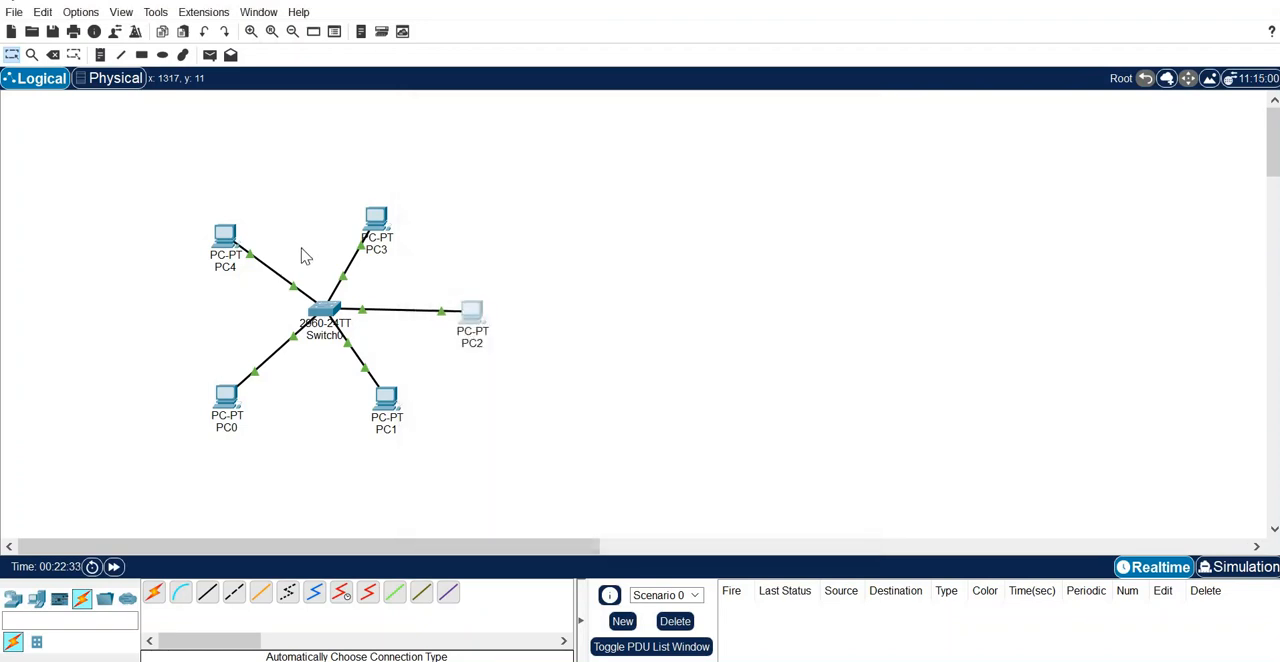
- Set PC3's FastEthernet0 IPv4 address to 172.16.0.2 with subnet mask 255.255.0.0, and close its window
left_click(379, 230)
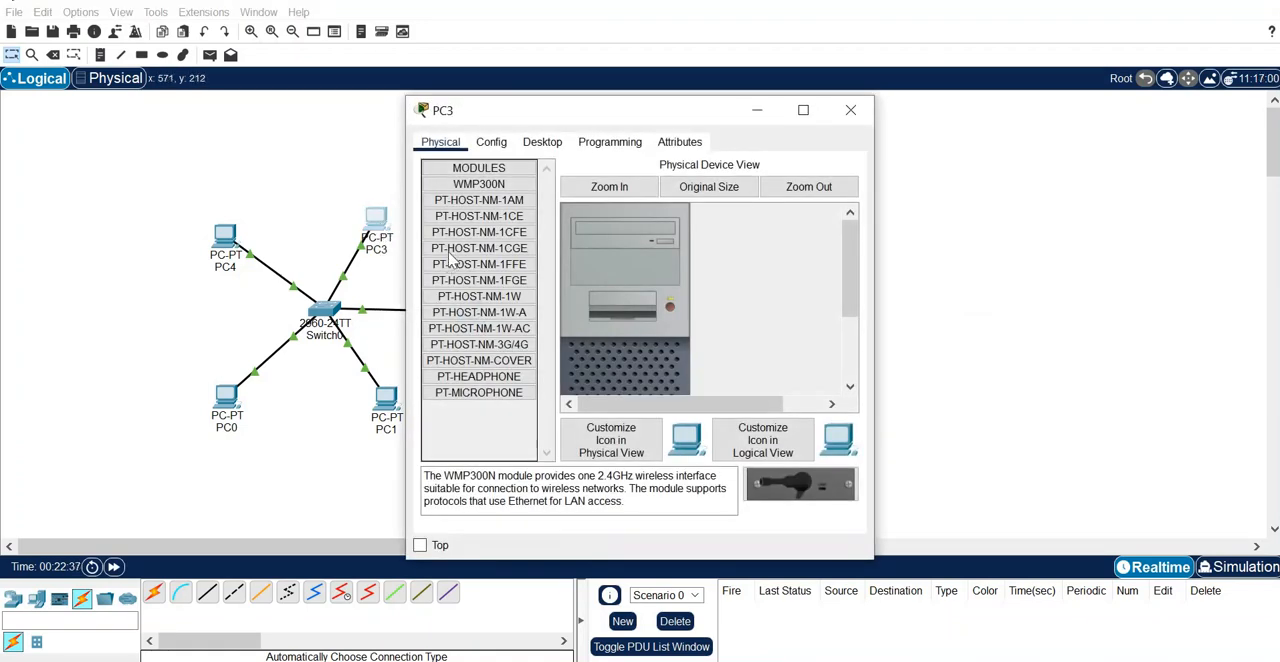
left_click(493, 143)
left_click(525, 236)
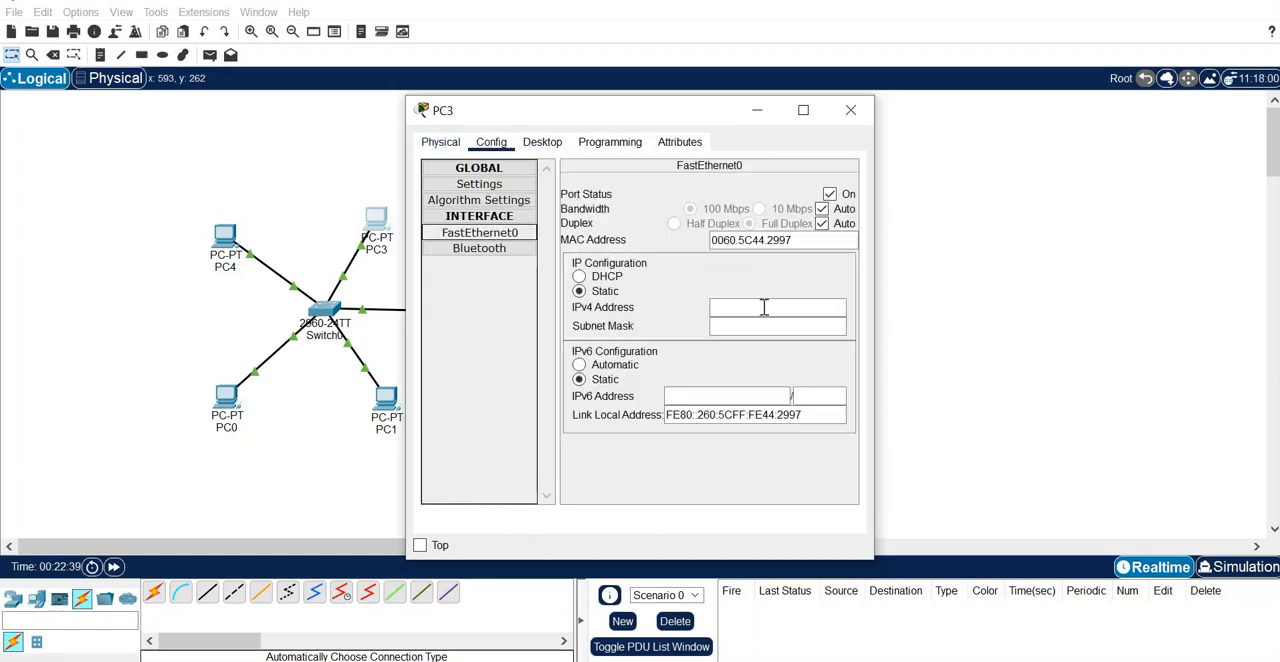
left_click(764, 309)
type("172")
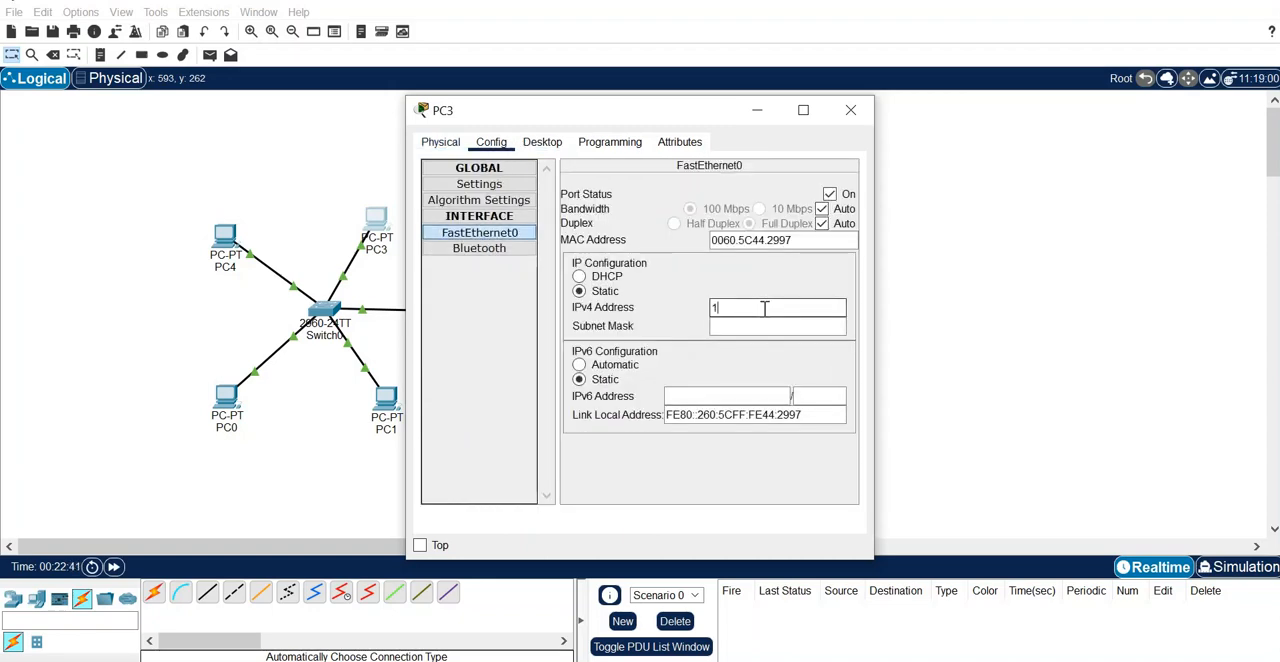
type(".16.0.2")
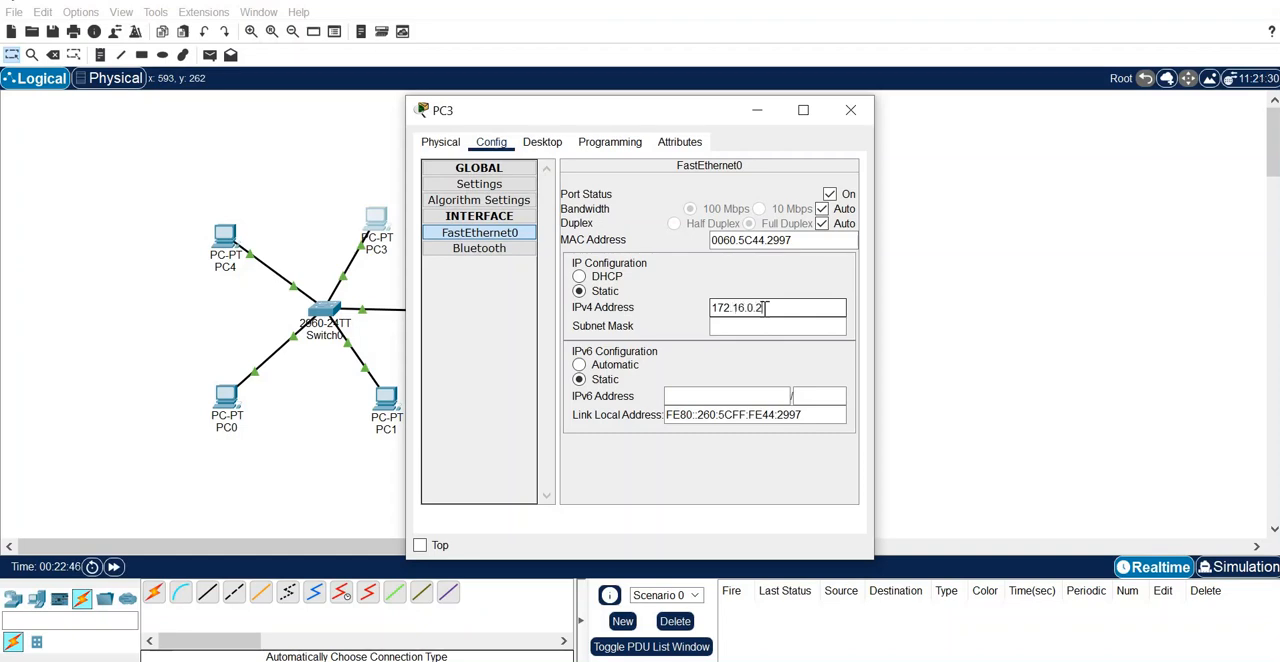
left_click(761, 325)
left_click(851, 110)
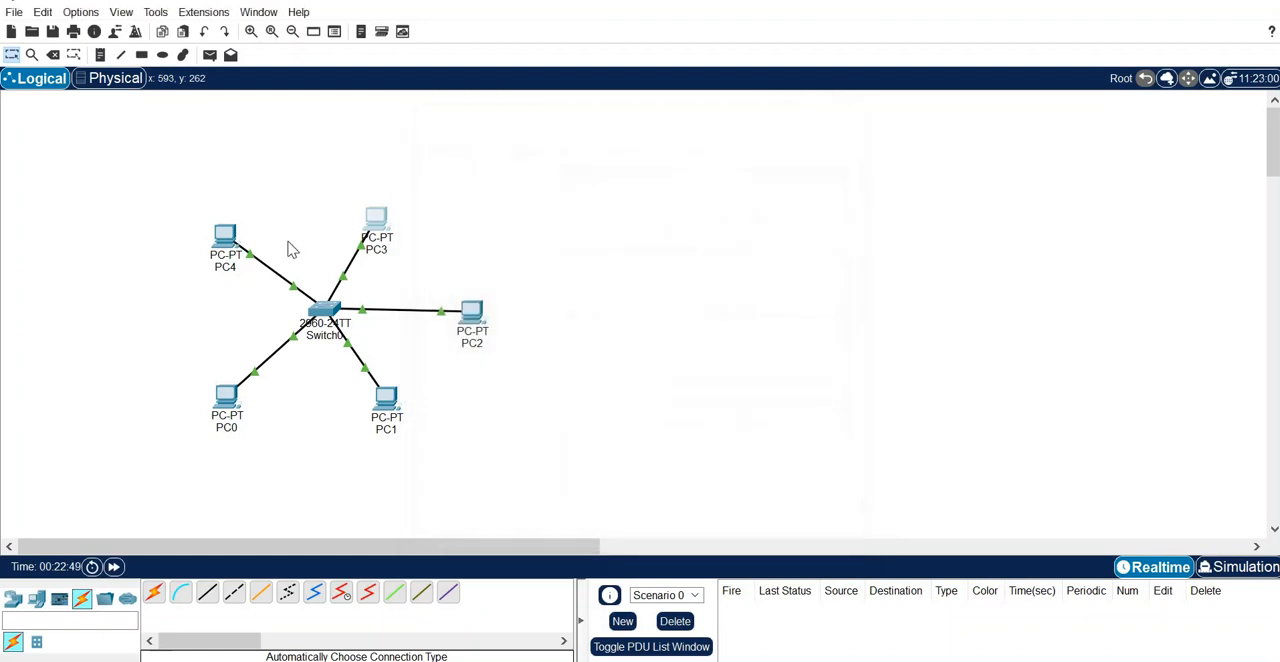
- Set PC4's FastEthernet0 IPv4 address to 10.0.0.2 with subnet mask 255.0.0.0, and close its window
left_click(226, 245)
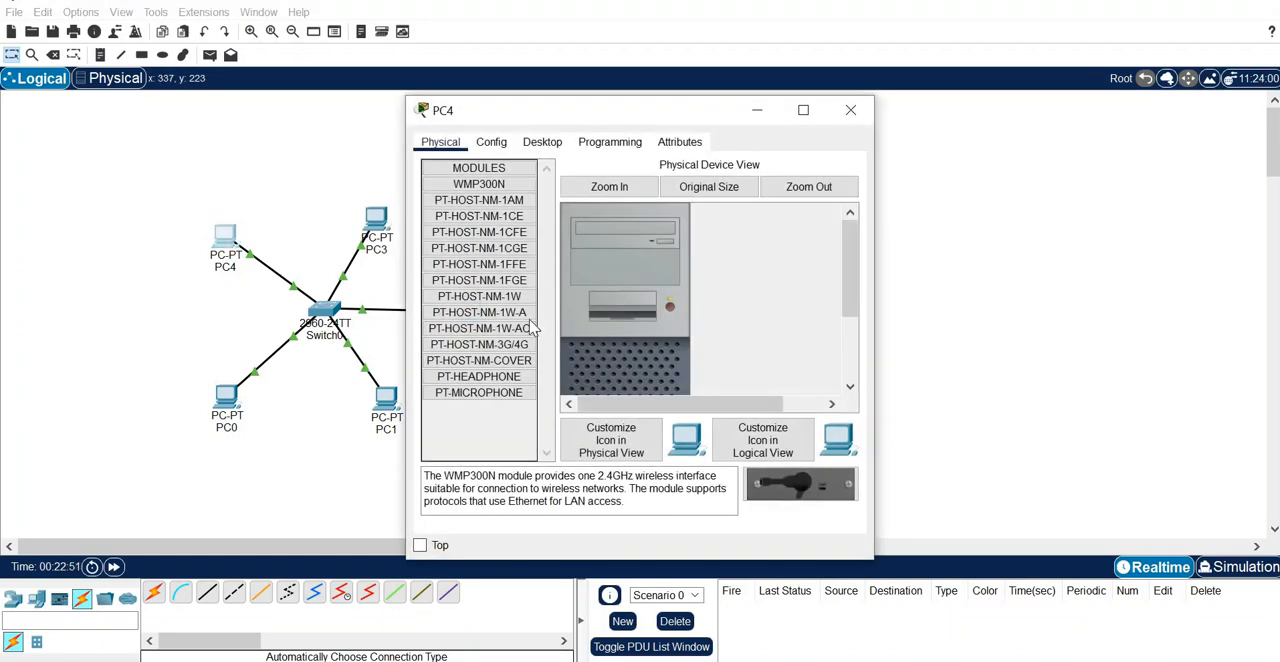
left_click(491, 142)
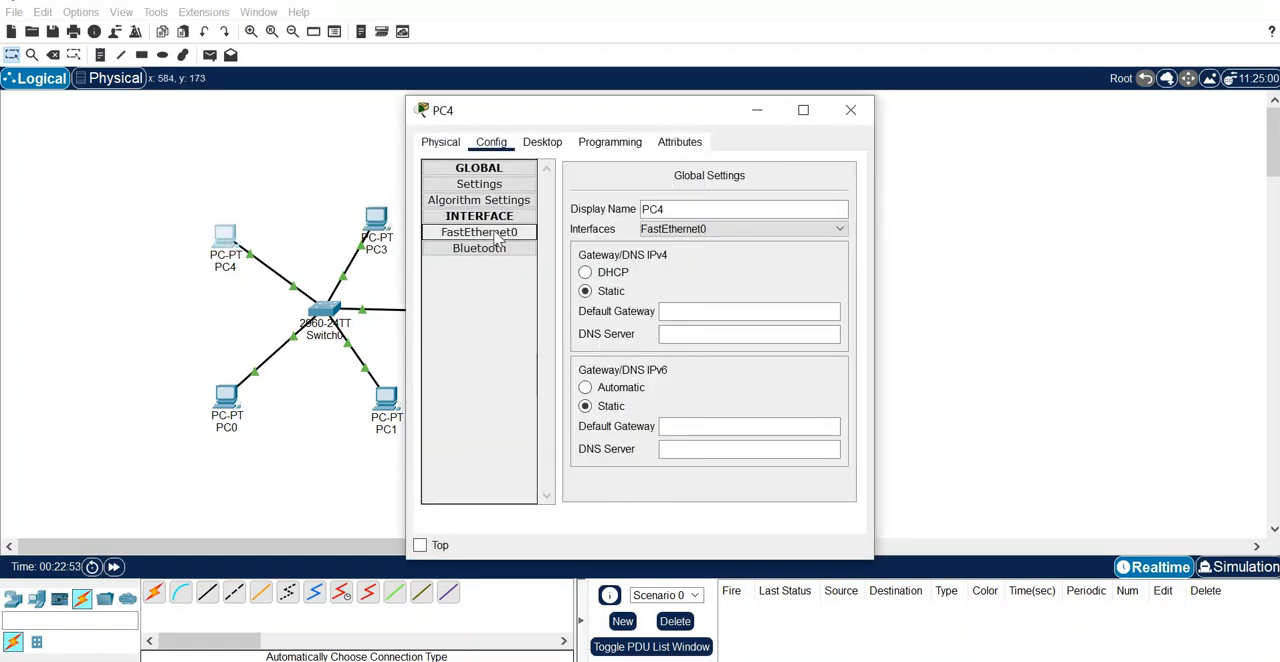
left_click(479, 232)
left_click(728, 305)
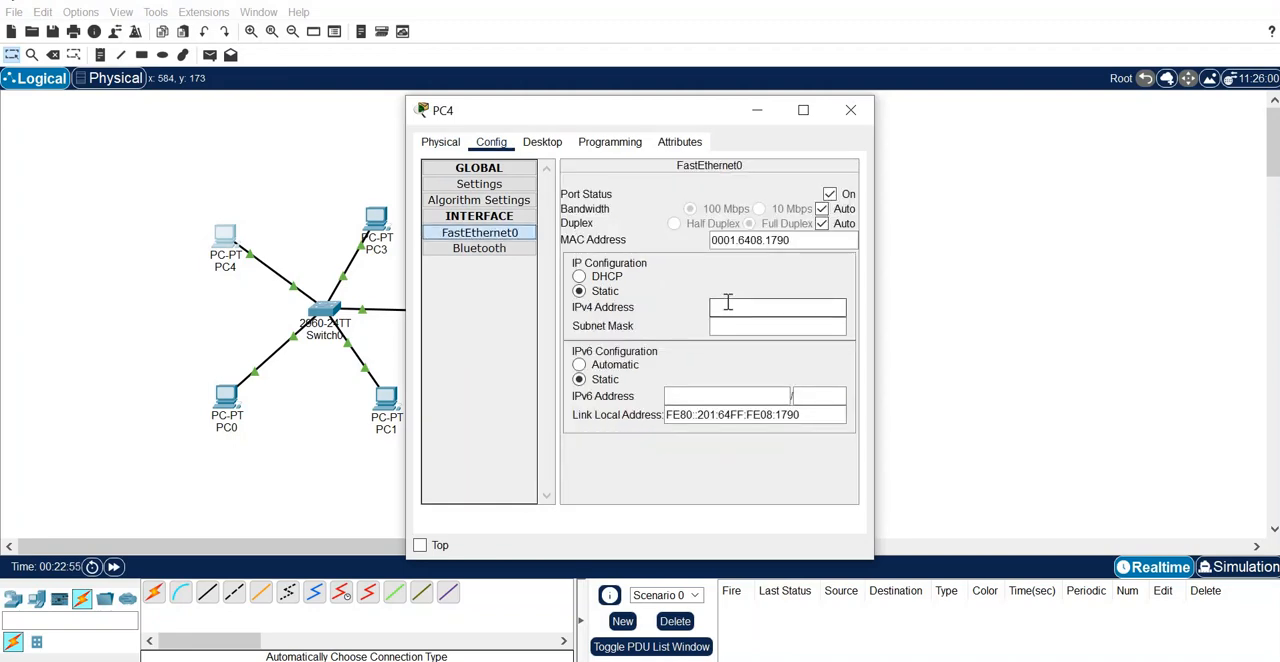
type("10.0.0.2")
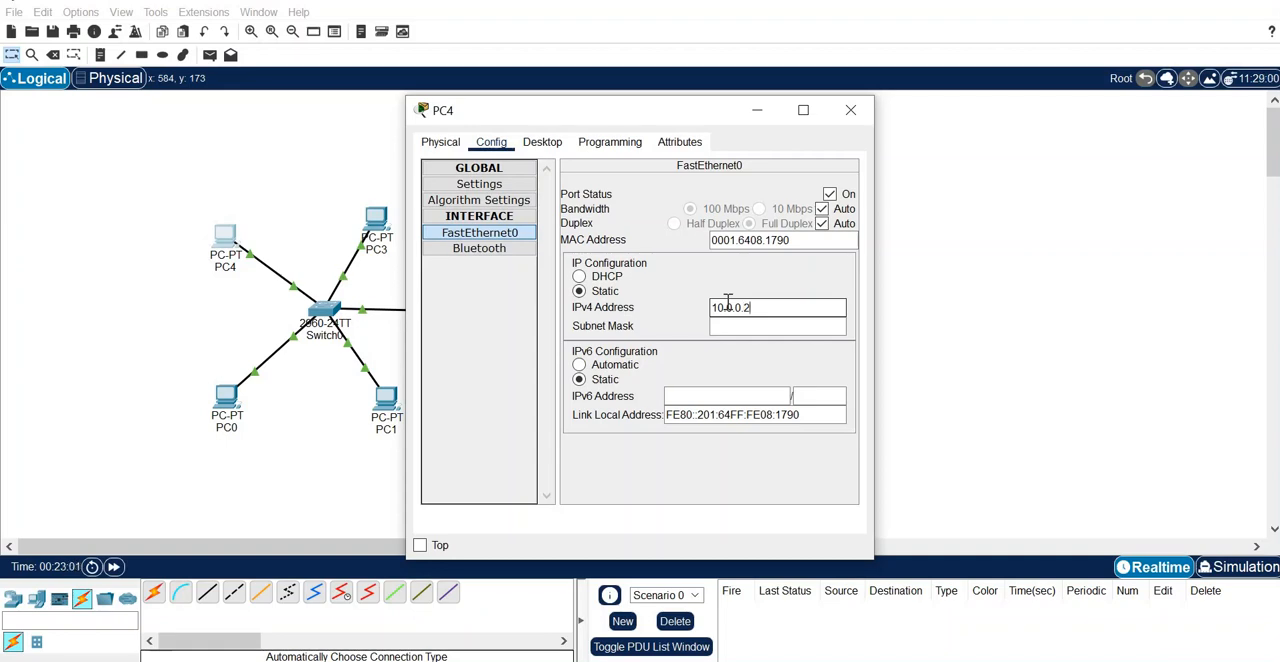
left_click(726, 326)
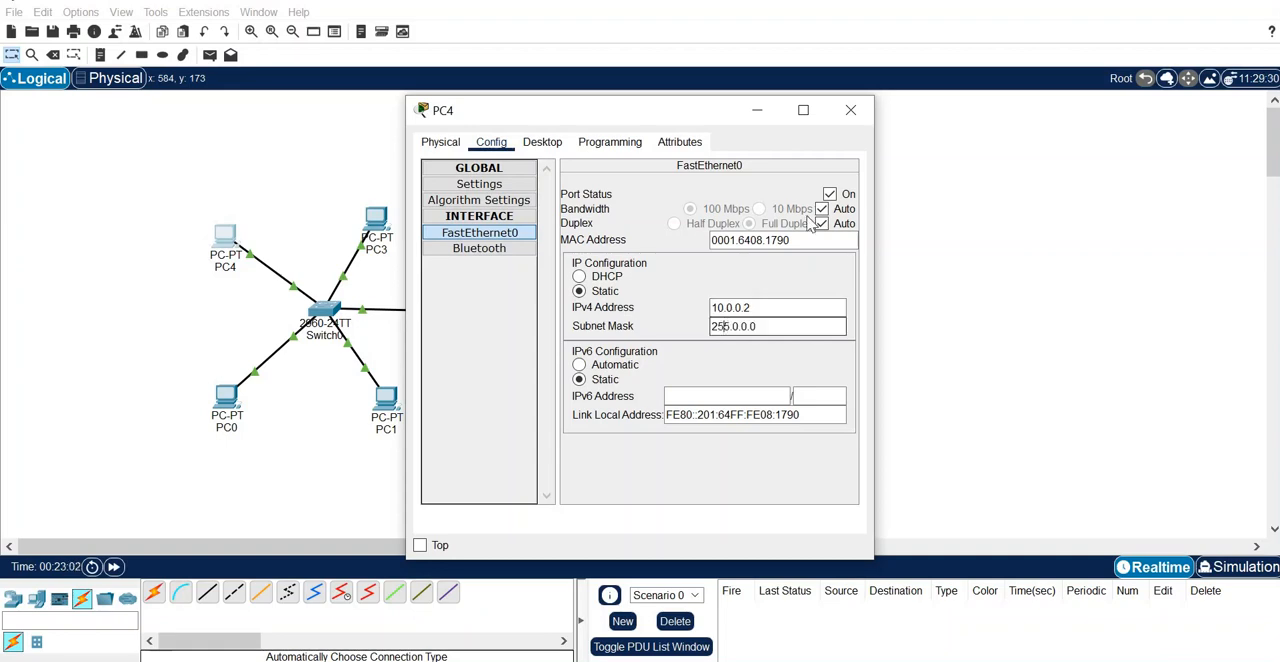
left_click(850, 110)
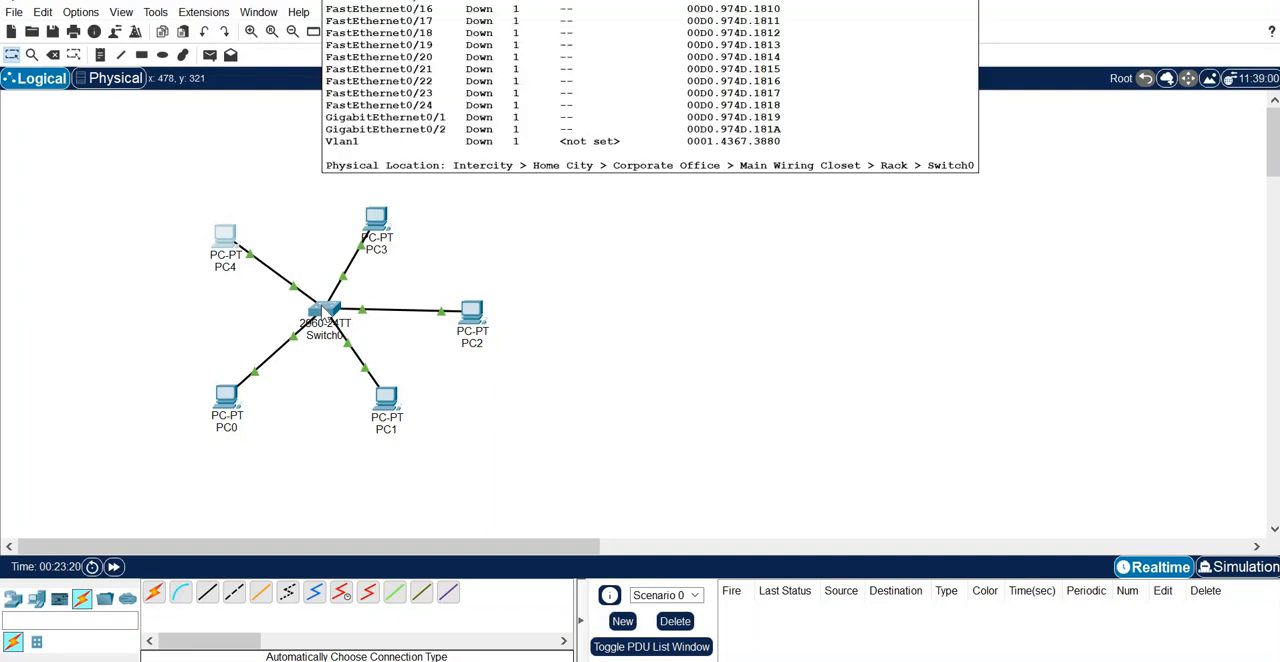
- Open Switch0's command line interface and enter privileged mode with the enable command
left_click(324, 315)
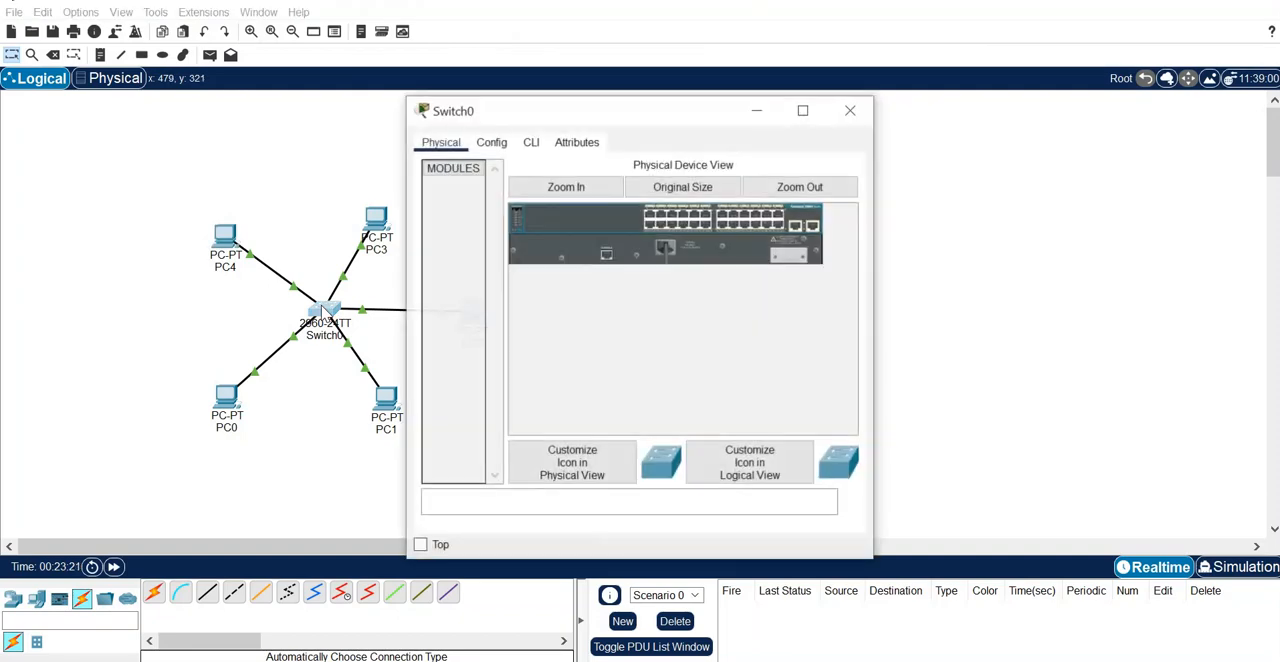
left_click(531, 144)
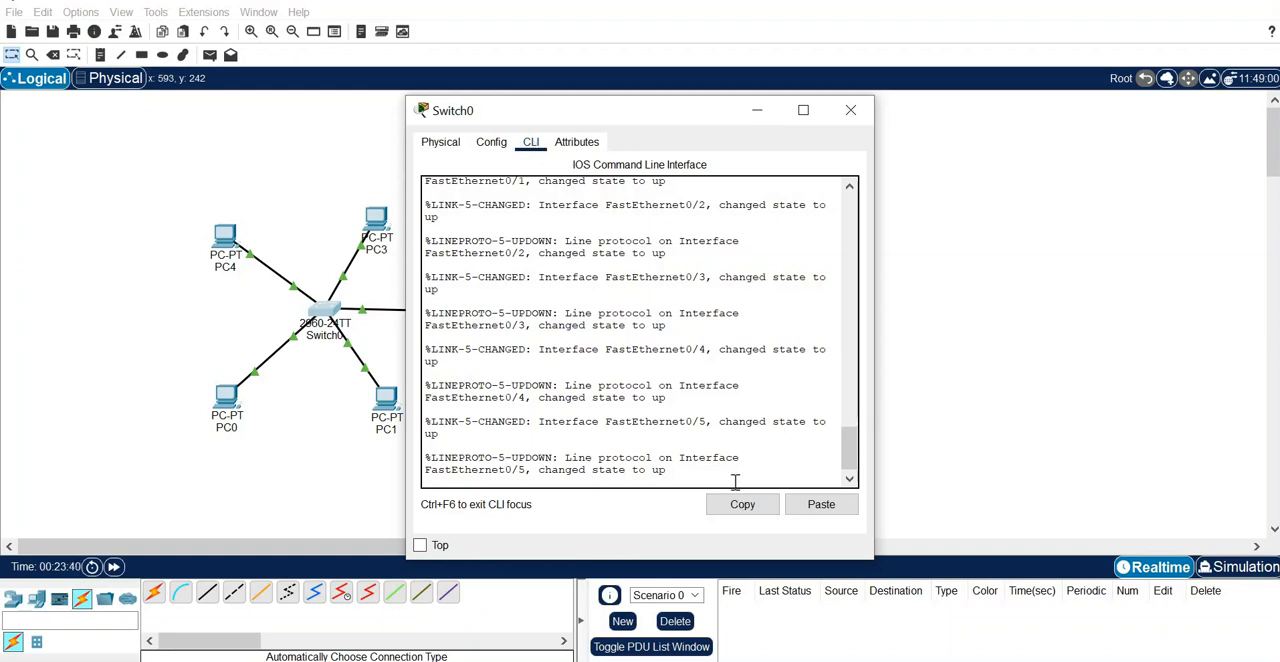
key("Return")
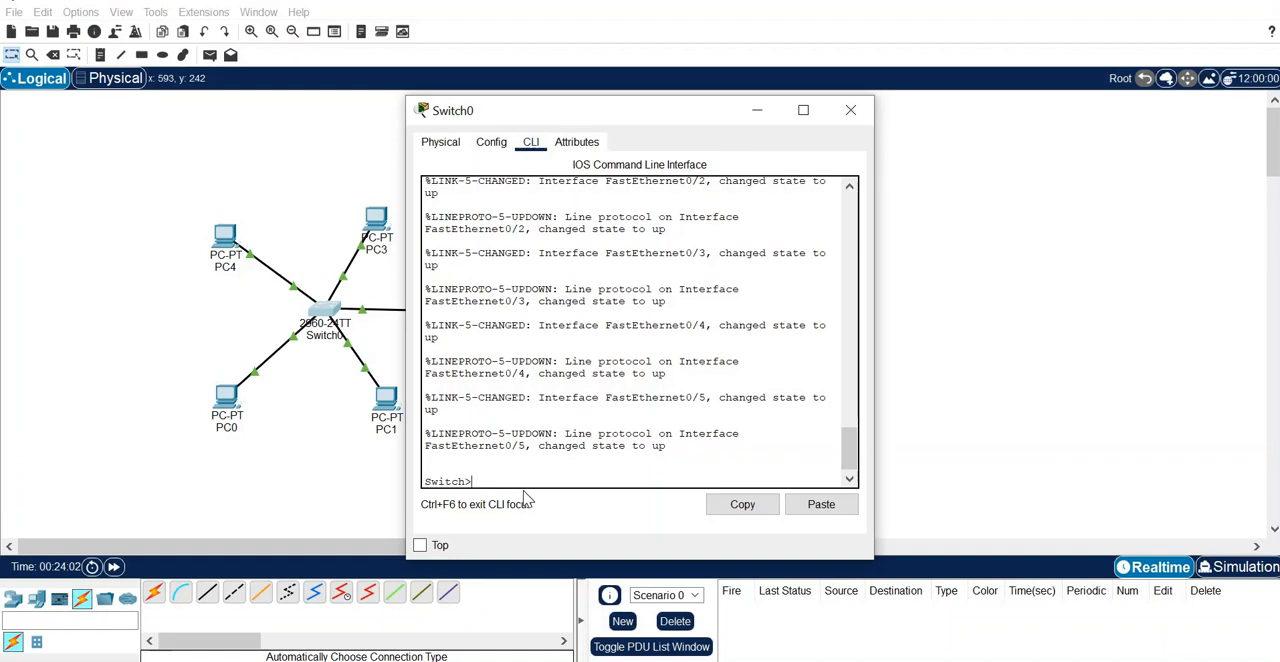
type("enable")
key("Return")
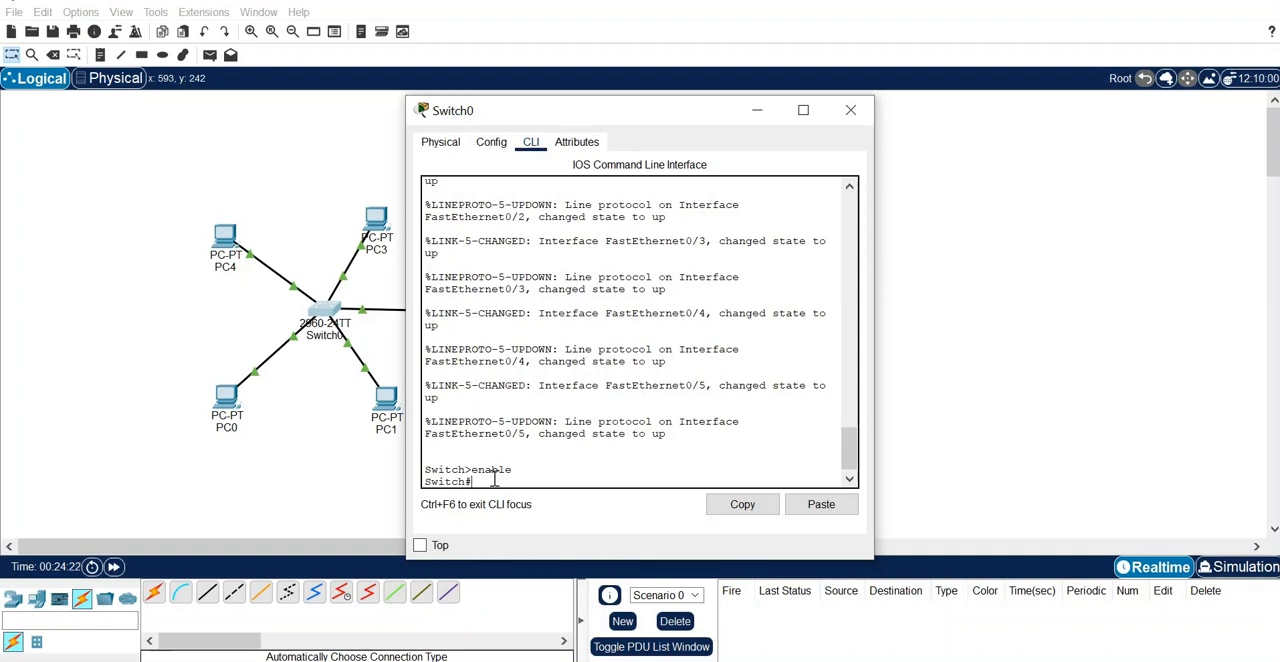
- Run the show vlan command on Switch0 and page through to the end of its output
type("show vlan")
key("Return")
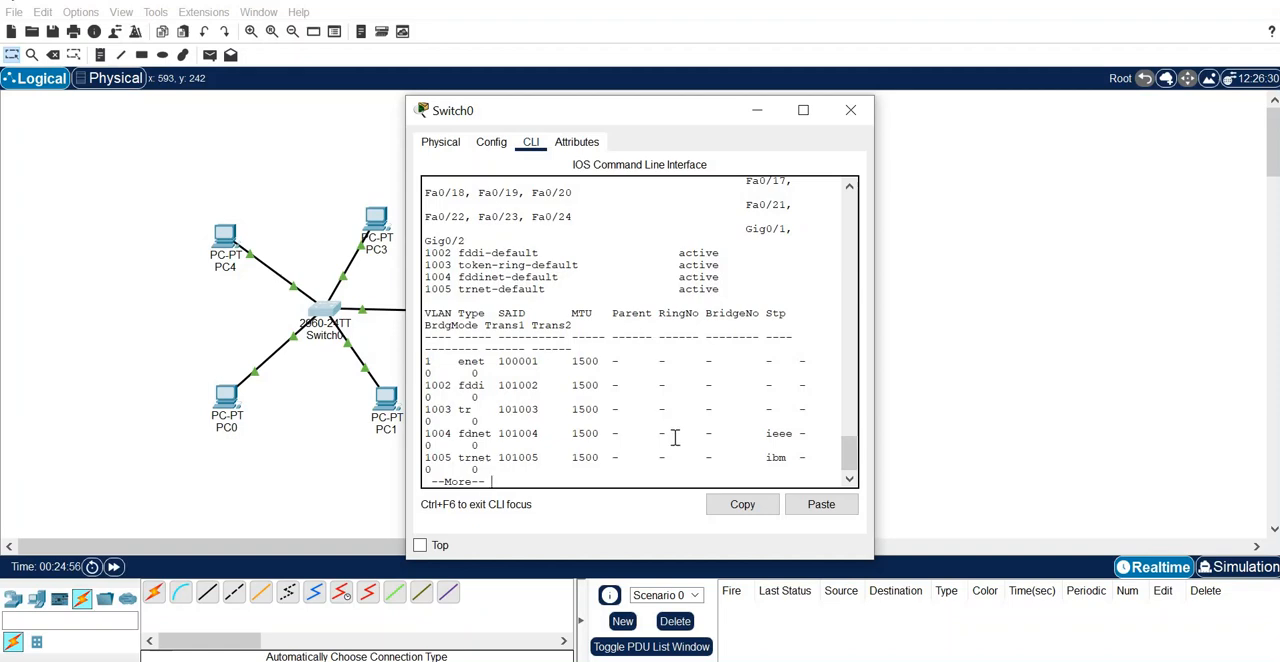
key("space")
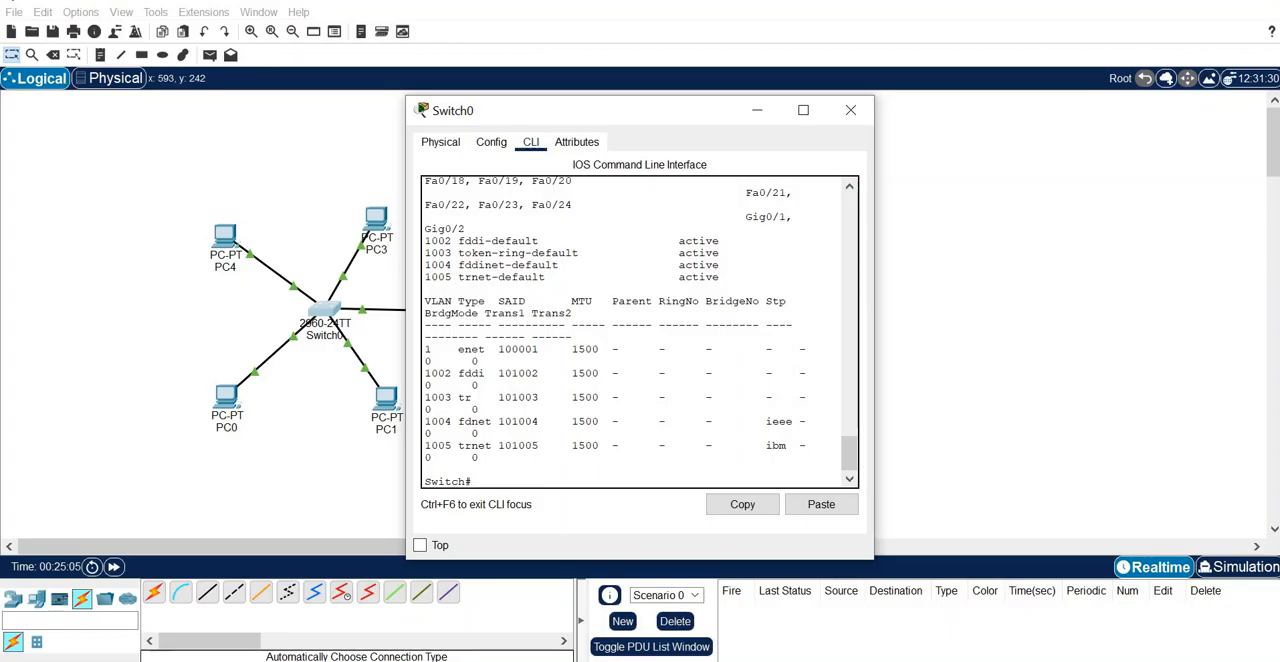
- Switch to LAB manual 1-7.pdf, check the VLAN numbers in the addressing table, and return to Switch0's command line in Packet Tracer
left_click(570, 660)
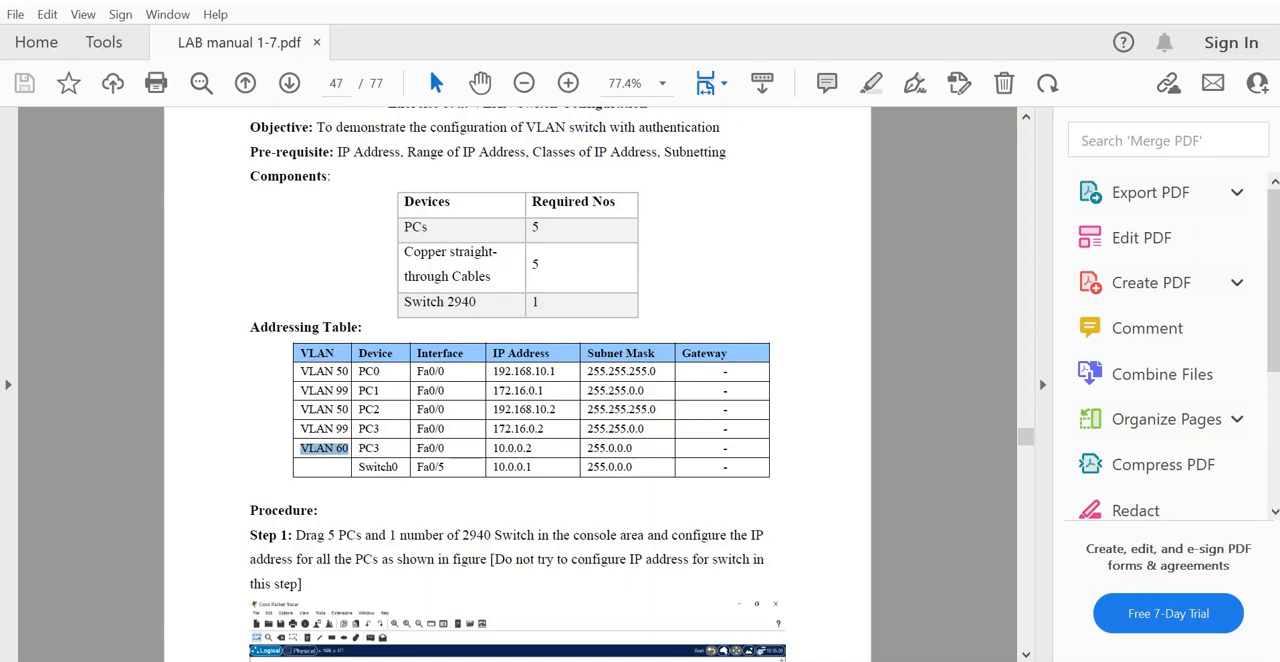
mouse_move(572, 656)
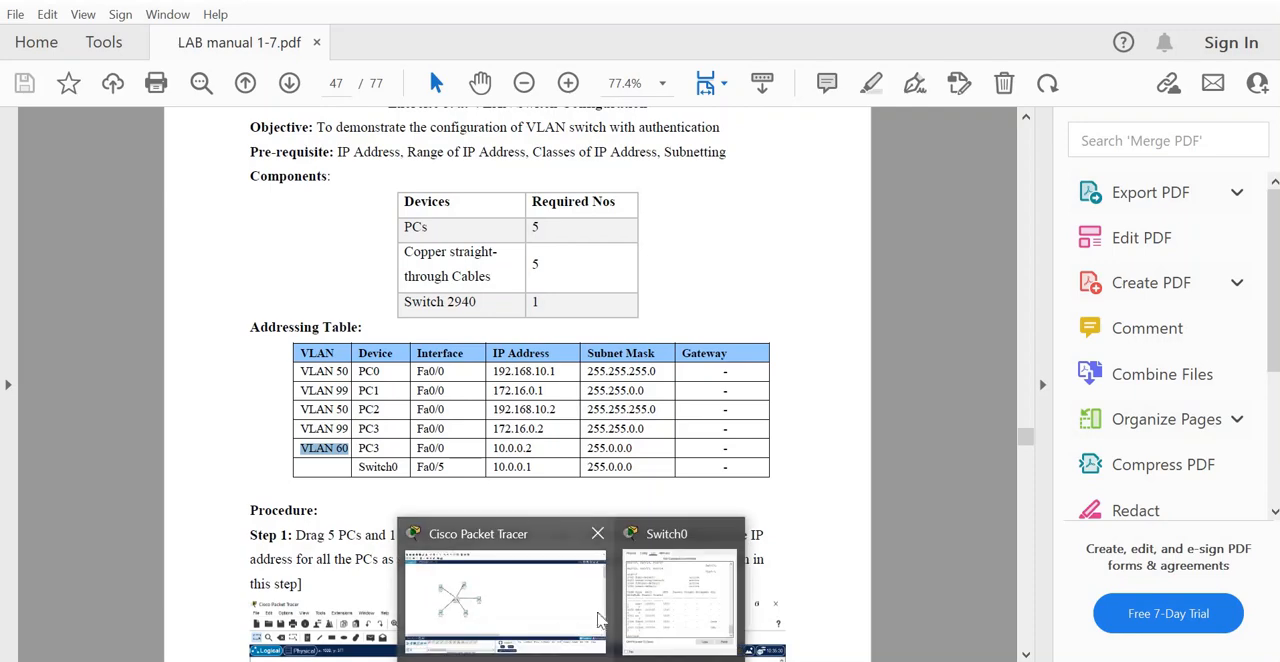
left_click(680, 615)
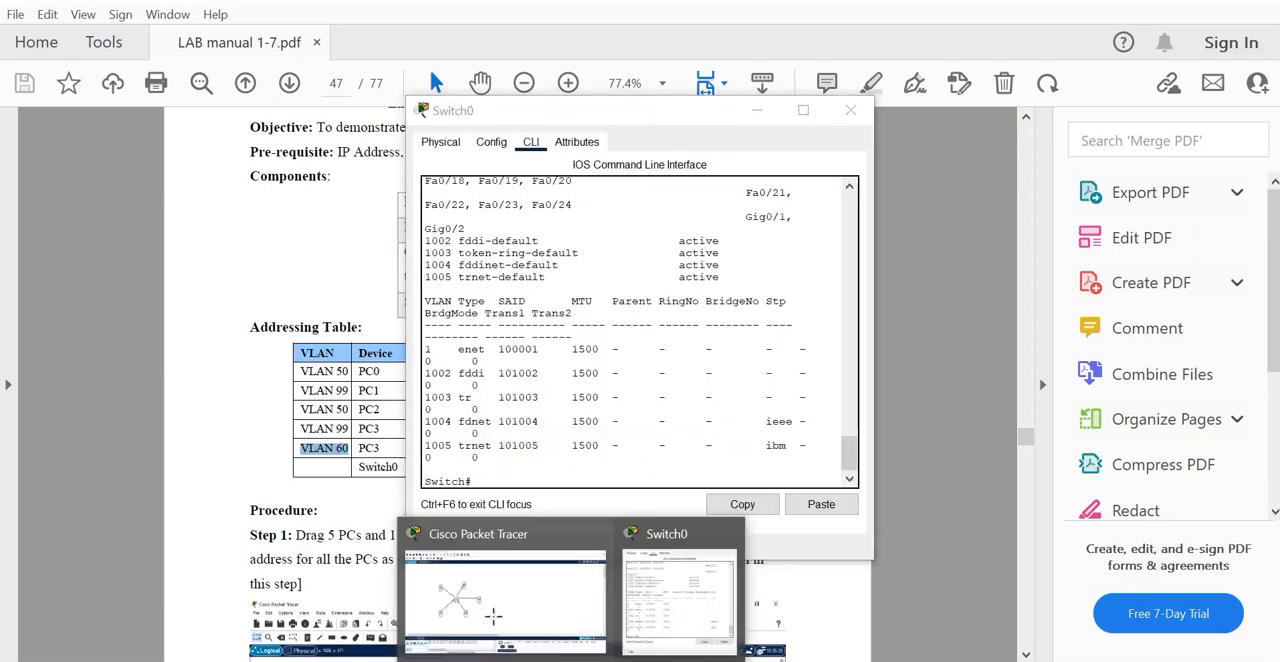
left_click(588, 618)
left_click(680, 615)
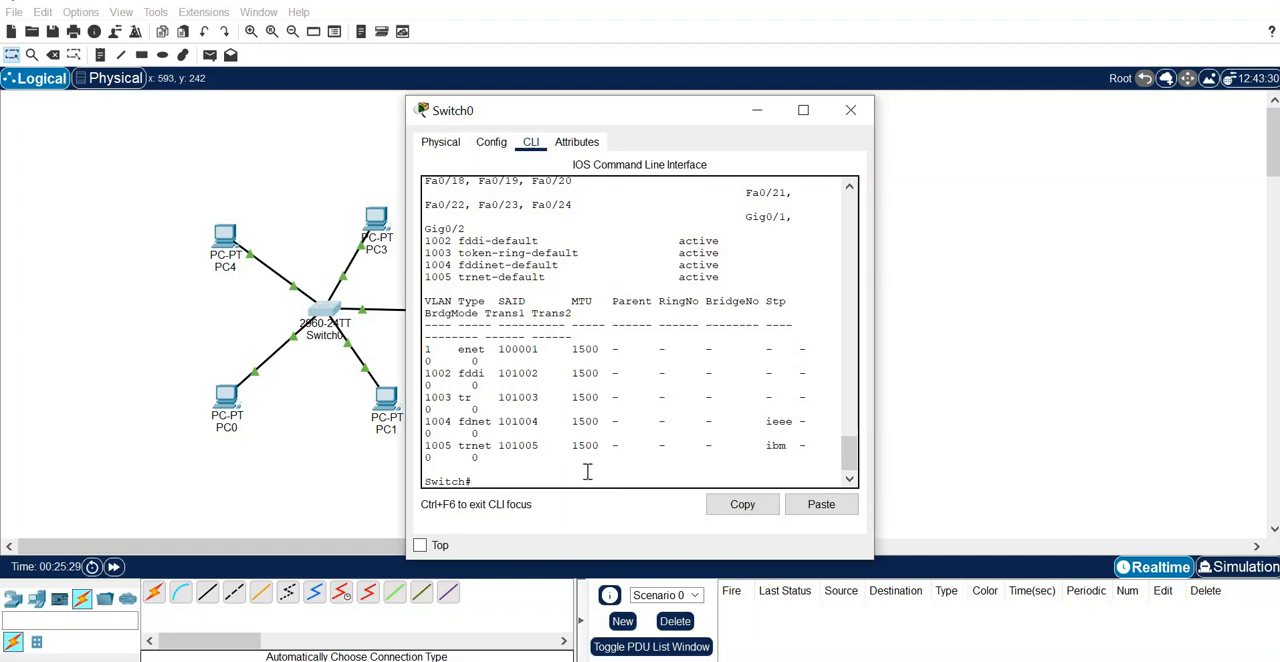
- Enter global configuration mode on Switch0 with the config t command
type("config t")
key("Return")
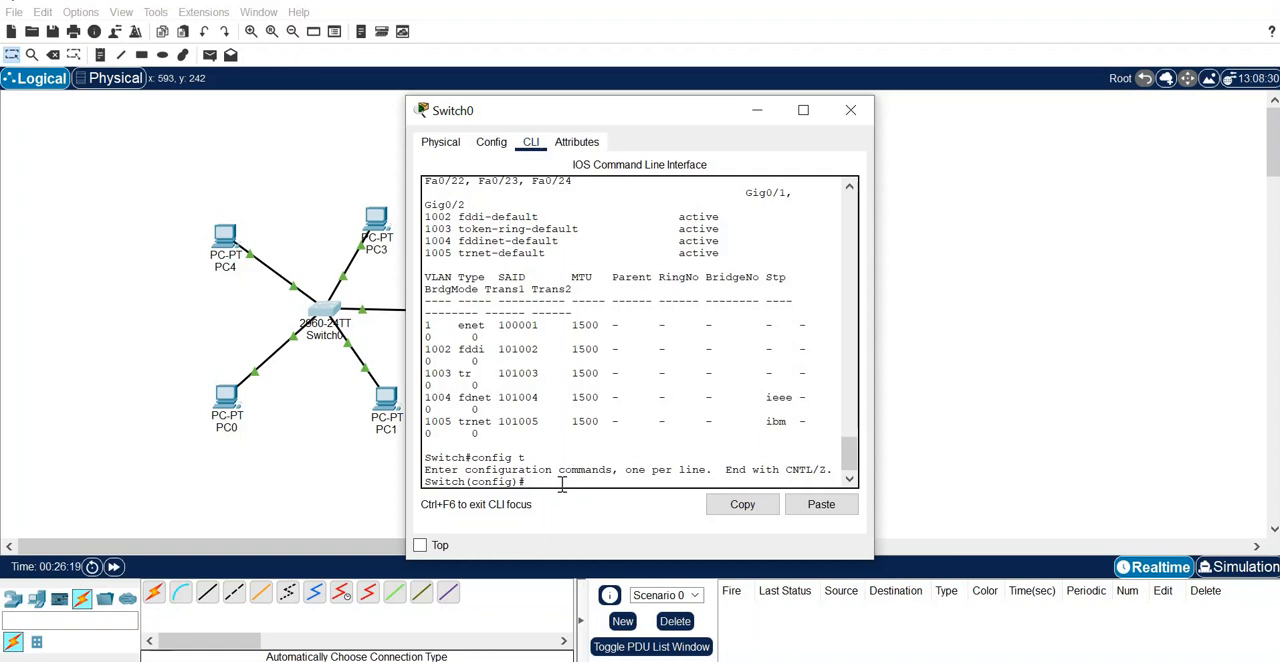
- Create VLAN 50 on Switch0 and name it student
type("vlan 10")
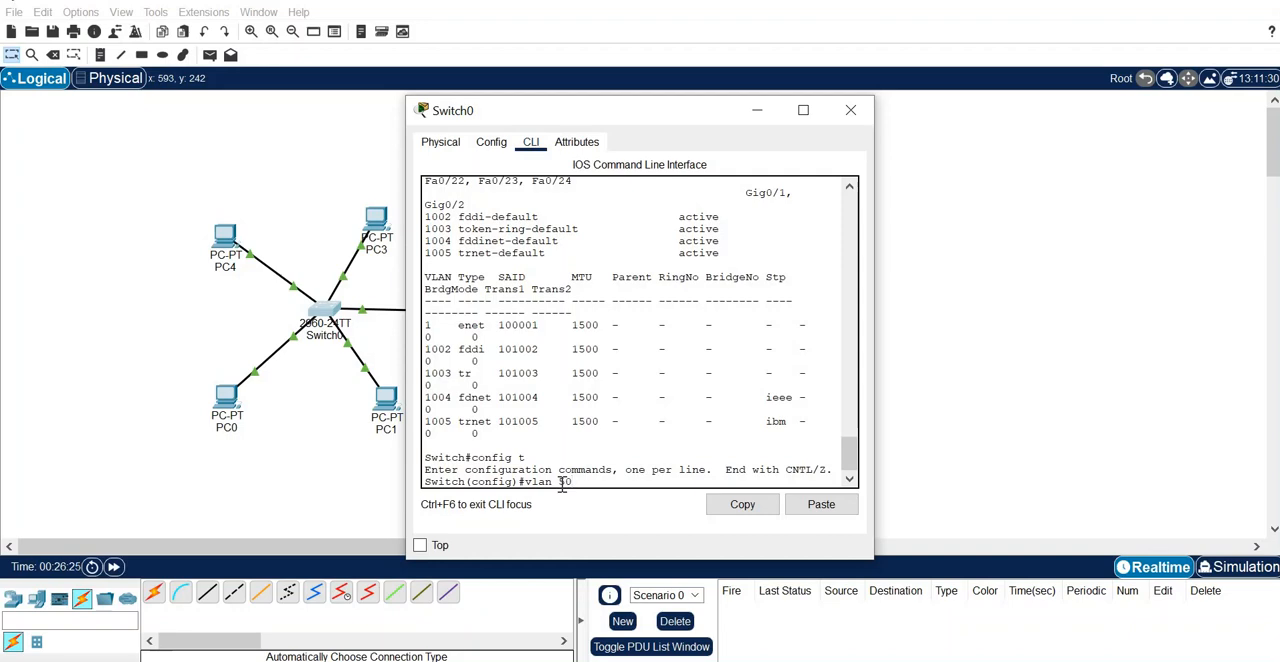
key("Return")
type("nfig-vlan)#n")
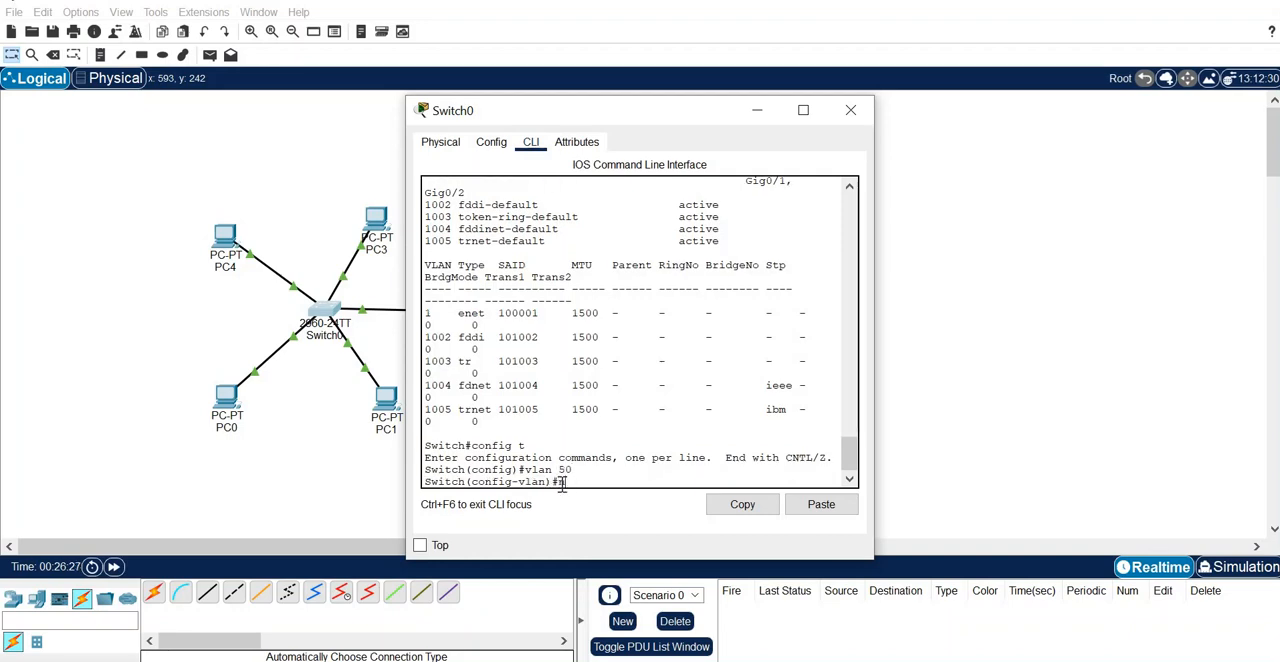
type("ame student")
key("Return")
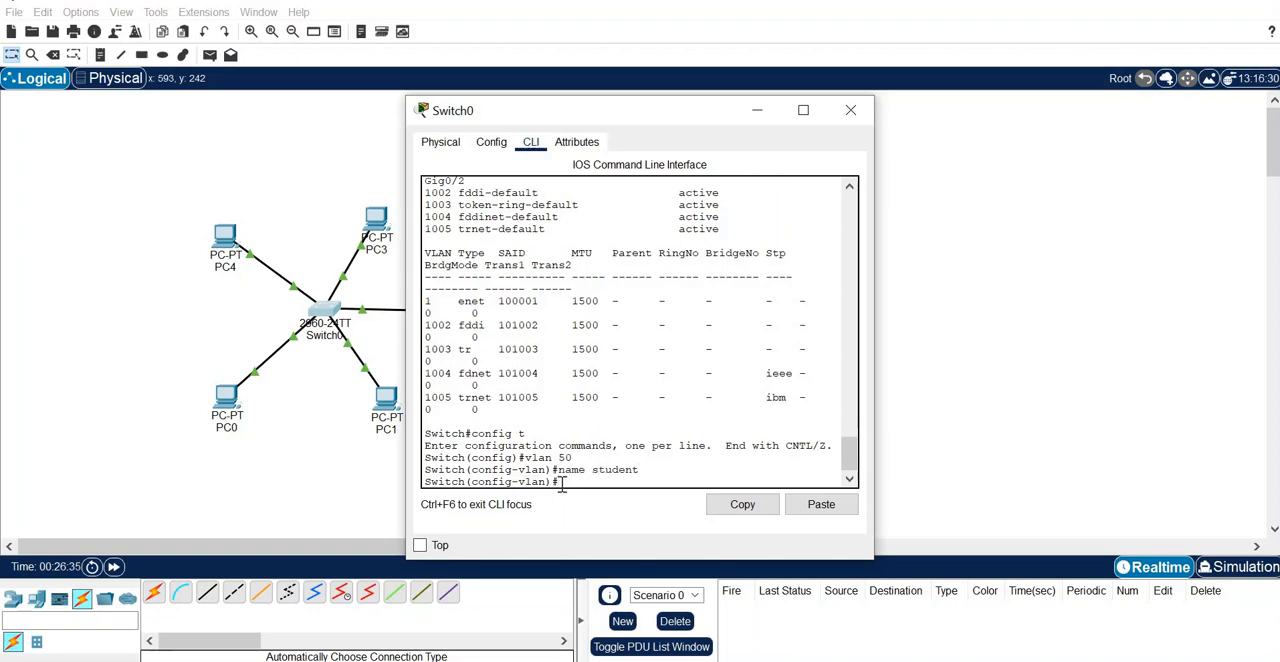
- Create VLAN 99 on Switch0 and name it faculty
type("vlan 99")
key("Return")
type("na")
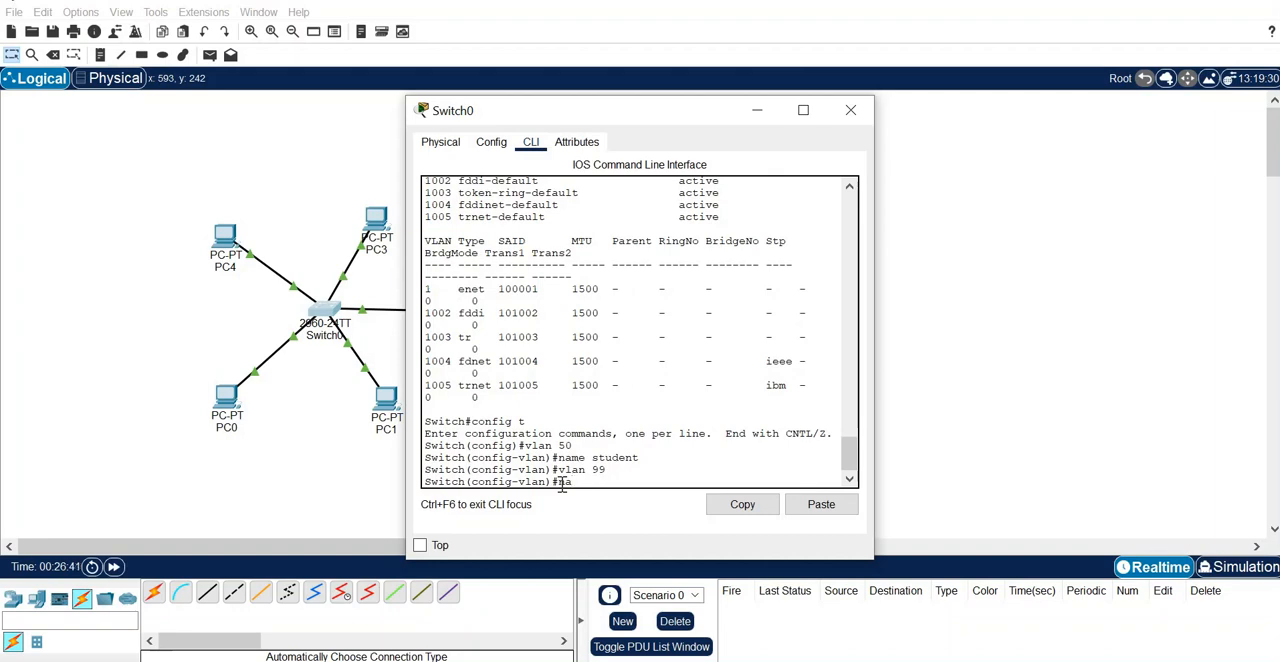
type("me faculty")
key("Return")
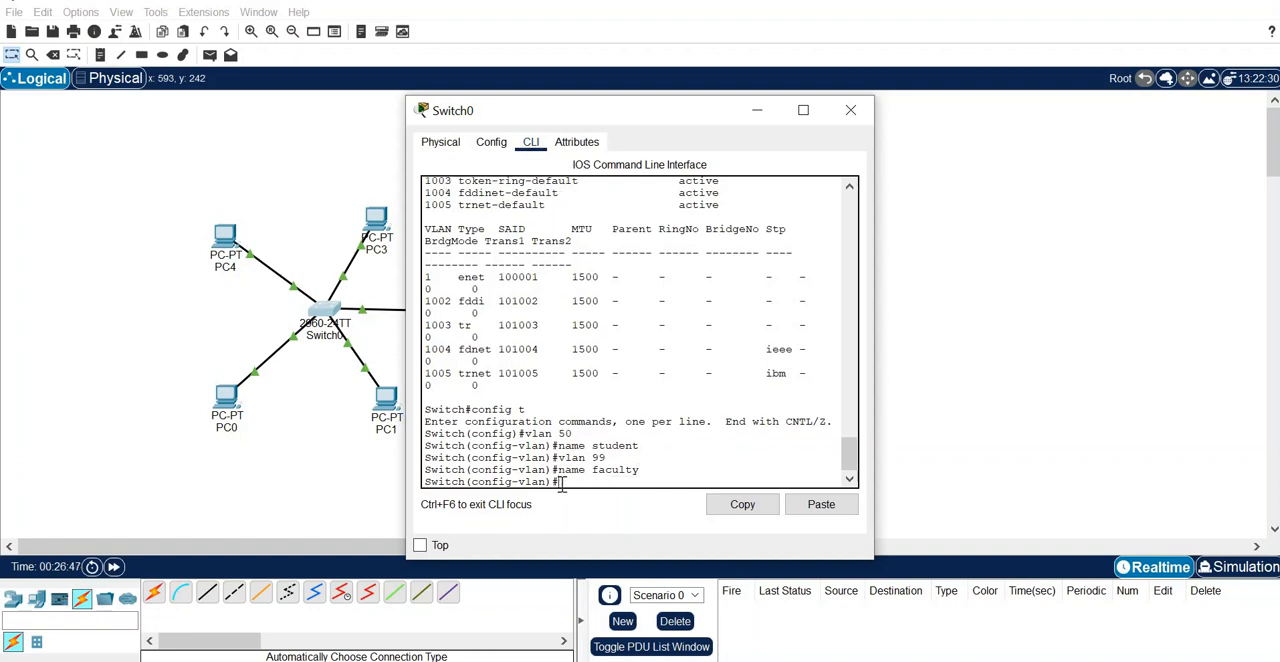
- Create VLAN 60 on Switch0 and name it admin
type("vlan 60")
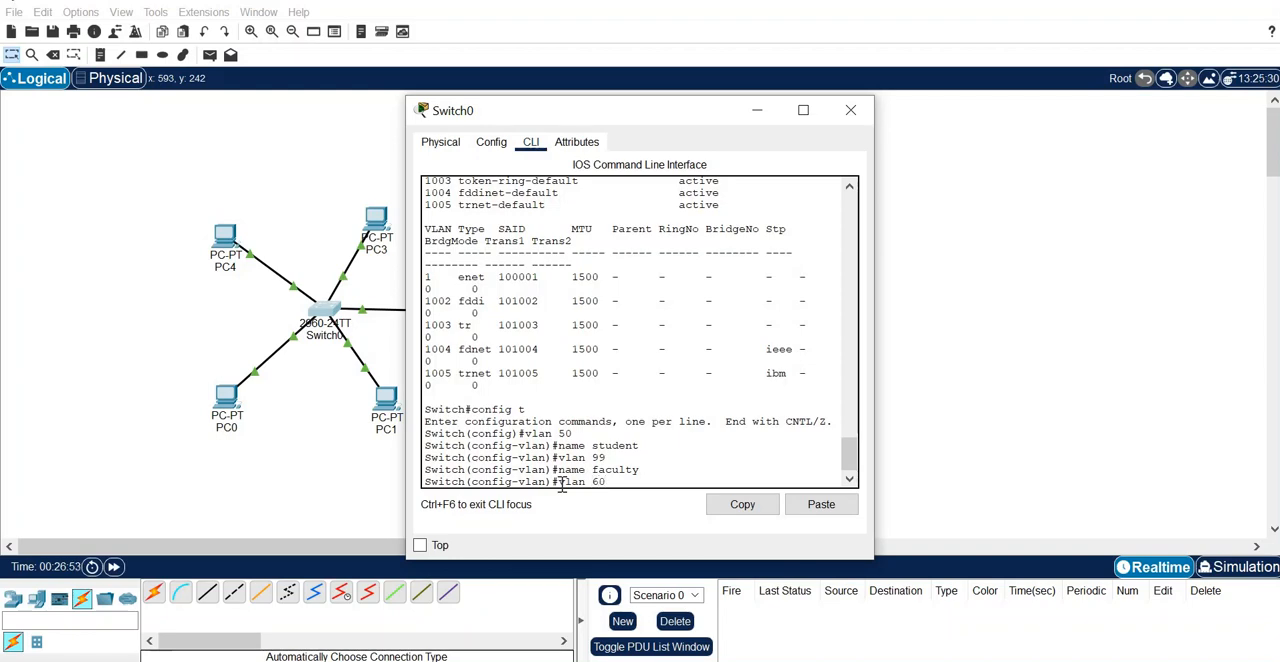
key("Return")
type("na")
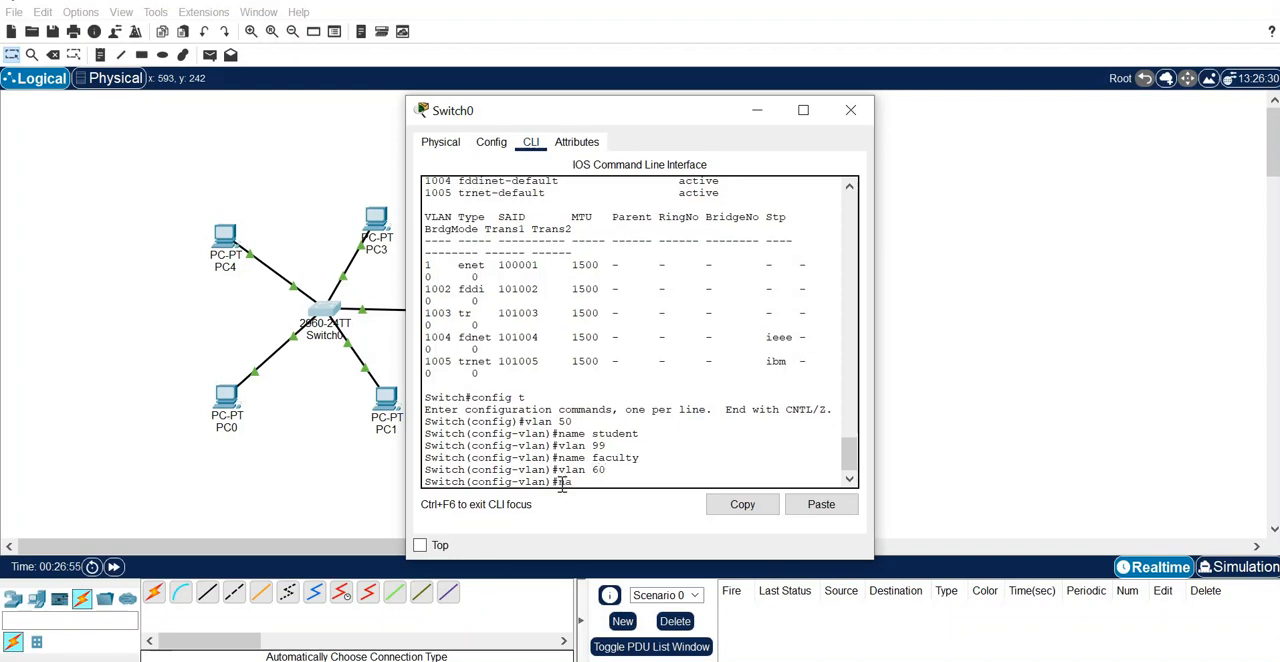
type("me admin")
key("Return")
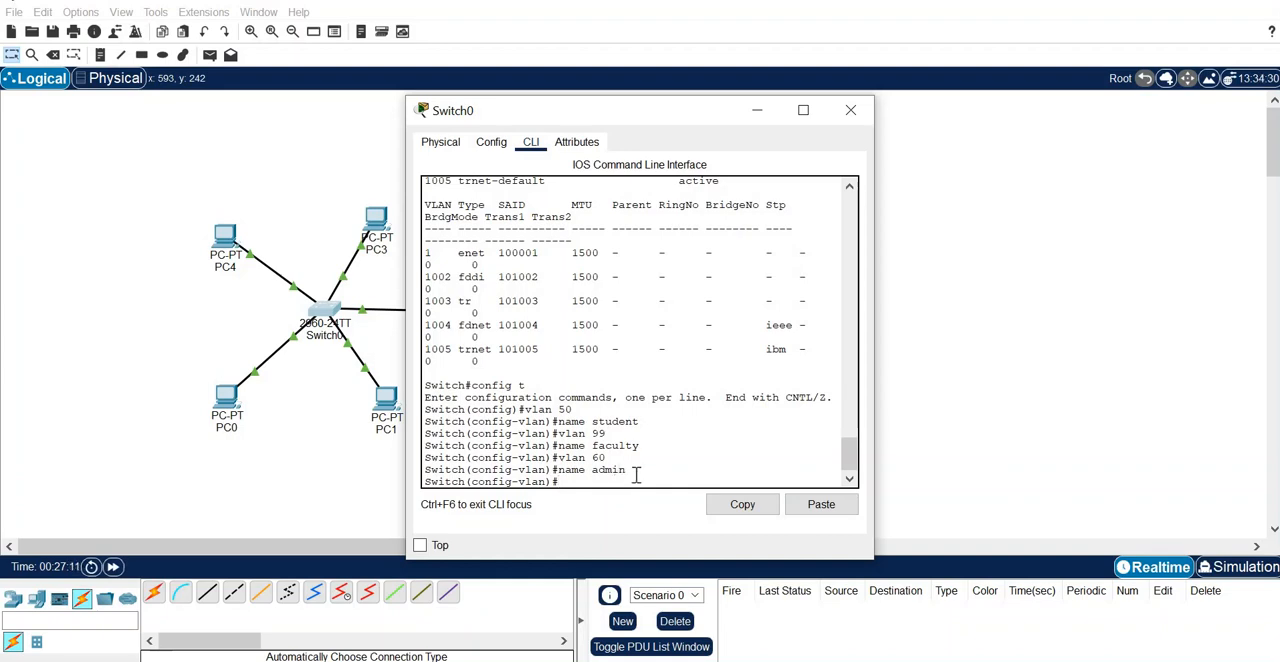
- Exit VLAN and global configuration modes to return to Switch0's privileged mode prompt
type("exit")
key("Return")
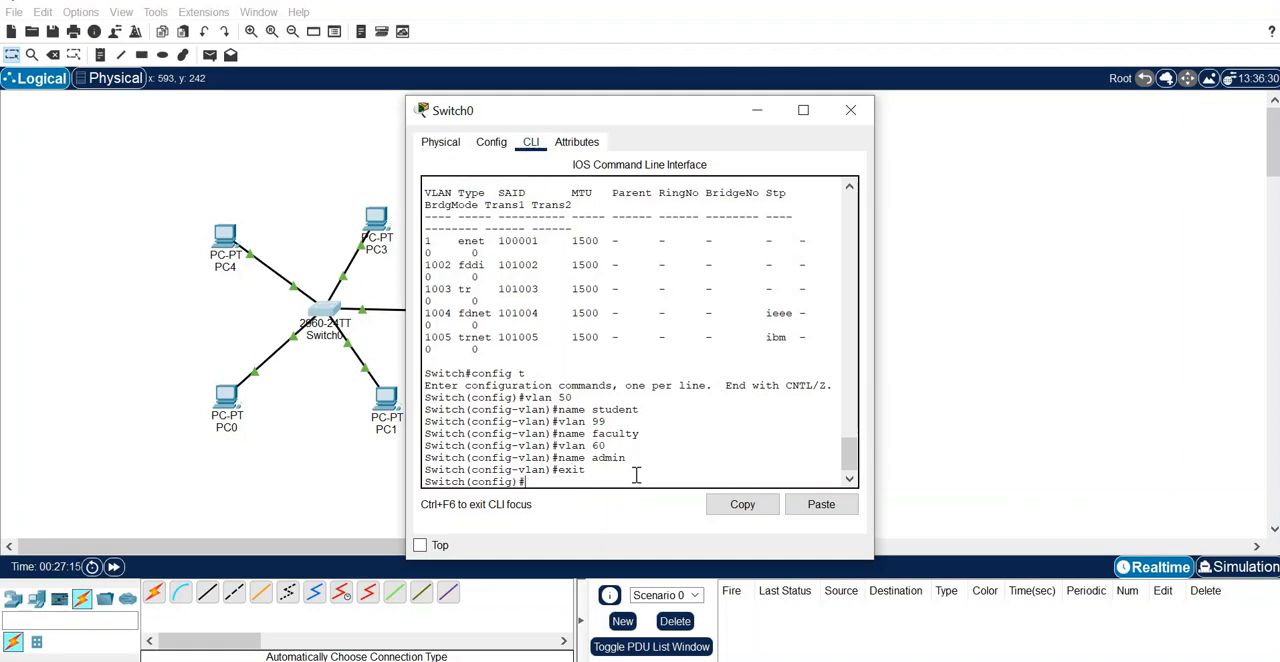
type("exit")
key("Return")
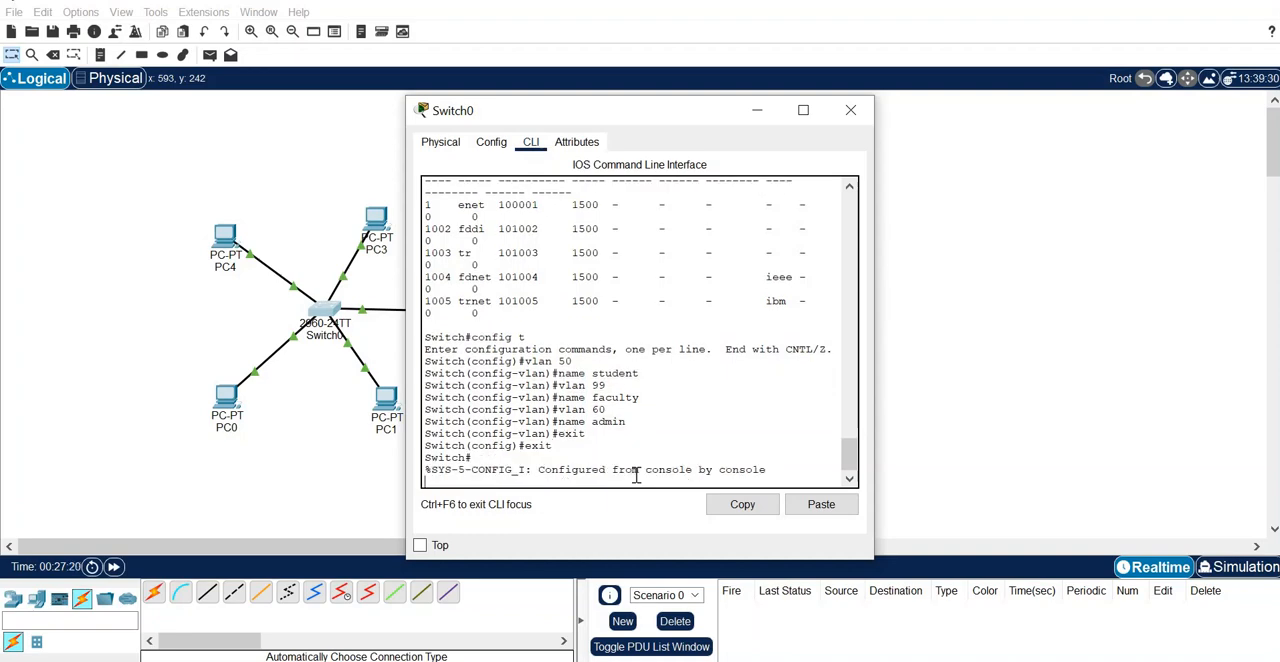
key("Return")
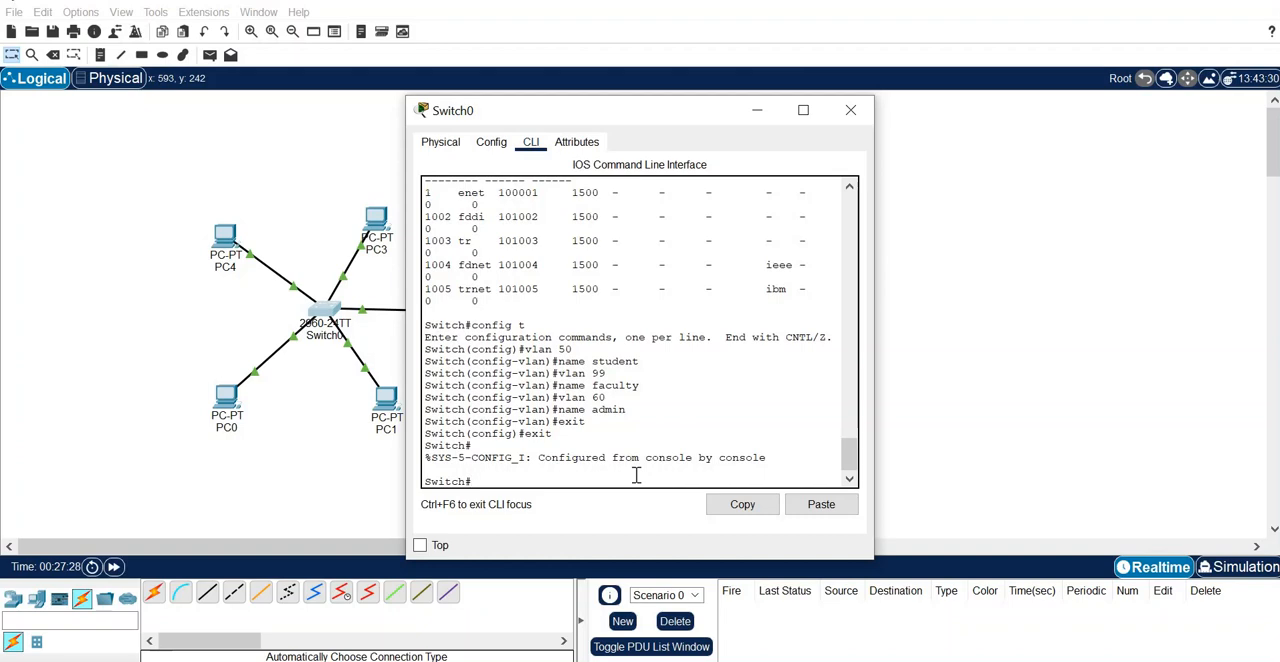
- Run the show vlan command on Switch0 to check the student, admin and faculty VLANs
type("show vlan")
key("Return")
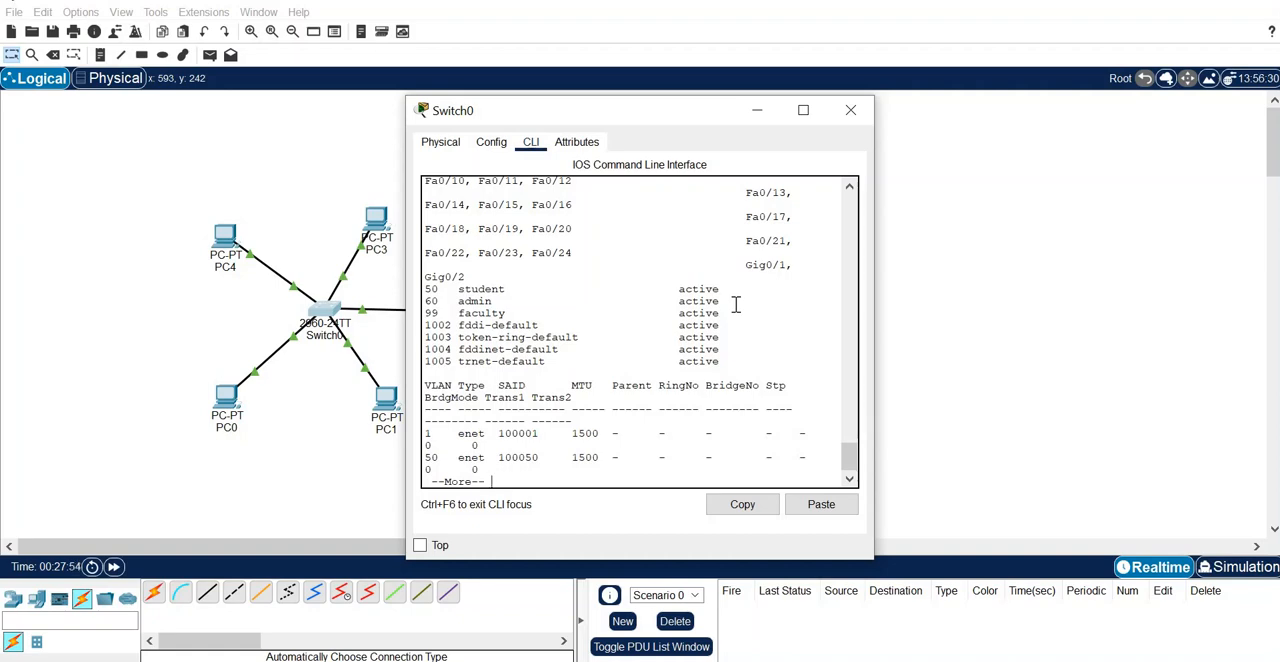
- Switch to LAB manual 1-7.pdf to check the addressing table, return to Switch0's command line in Packet Tracer, and quit the paged VLAN output
left_click(645, 660)
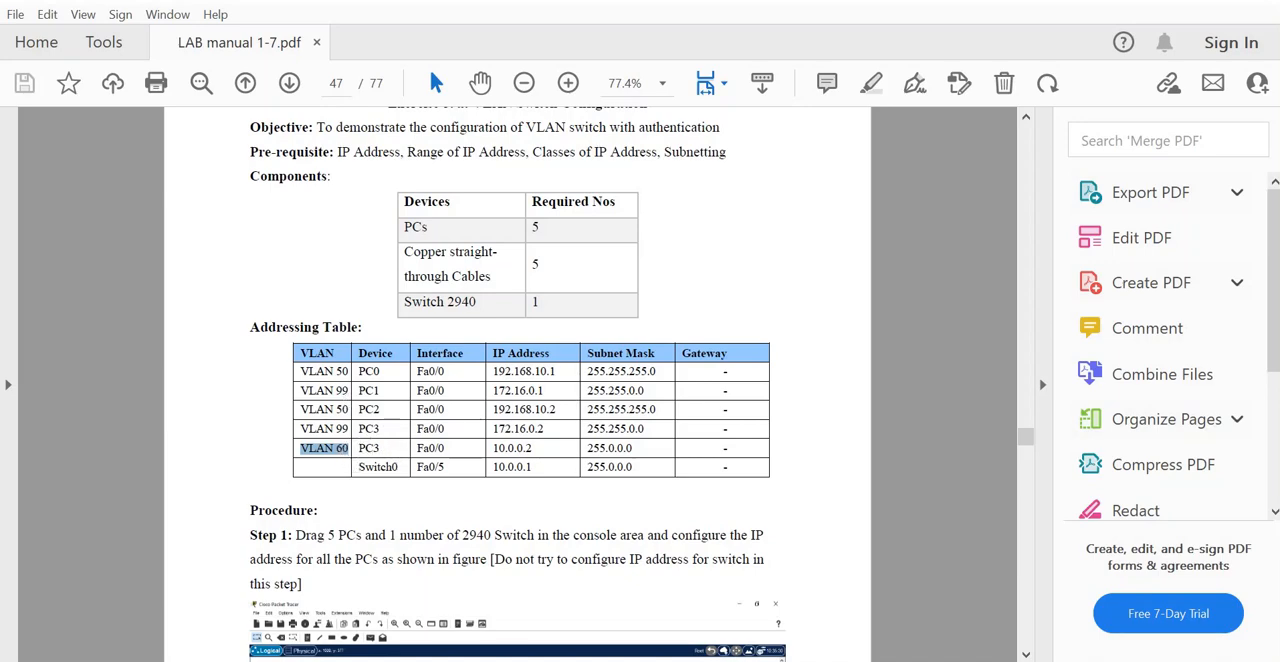
left_click(566, 640)
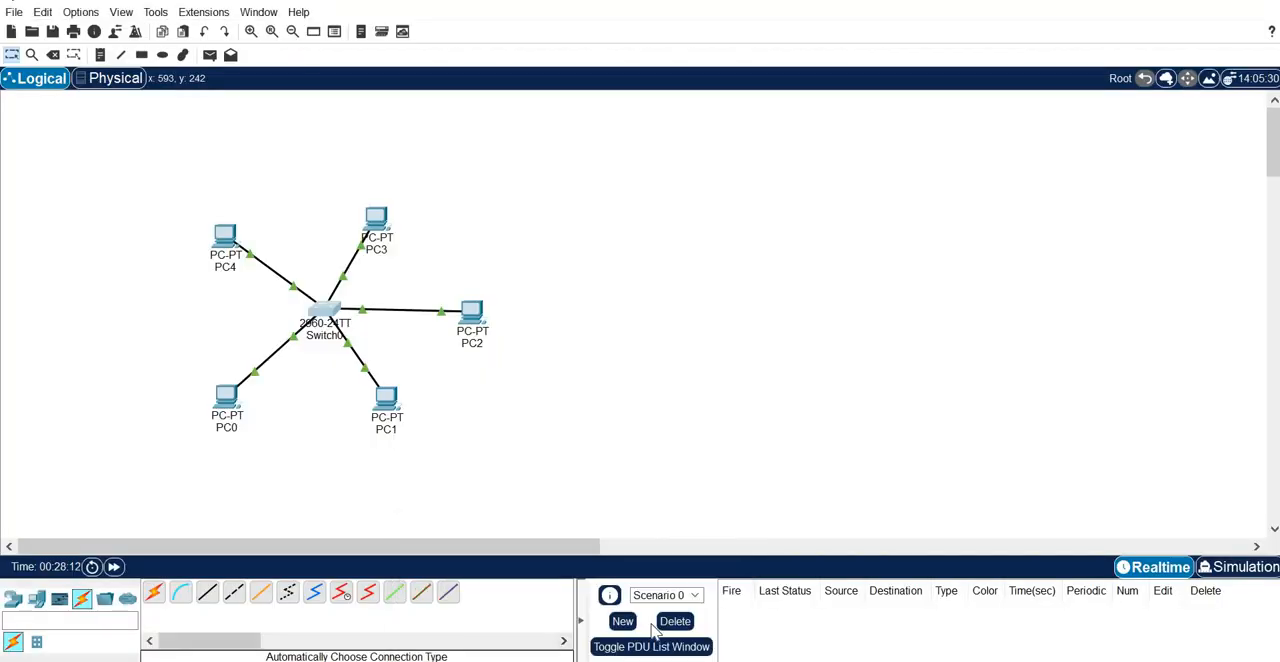
left_click(680, 595)
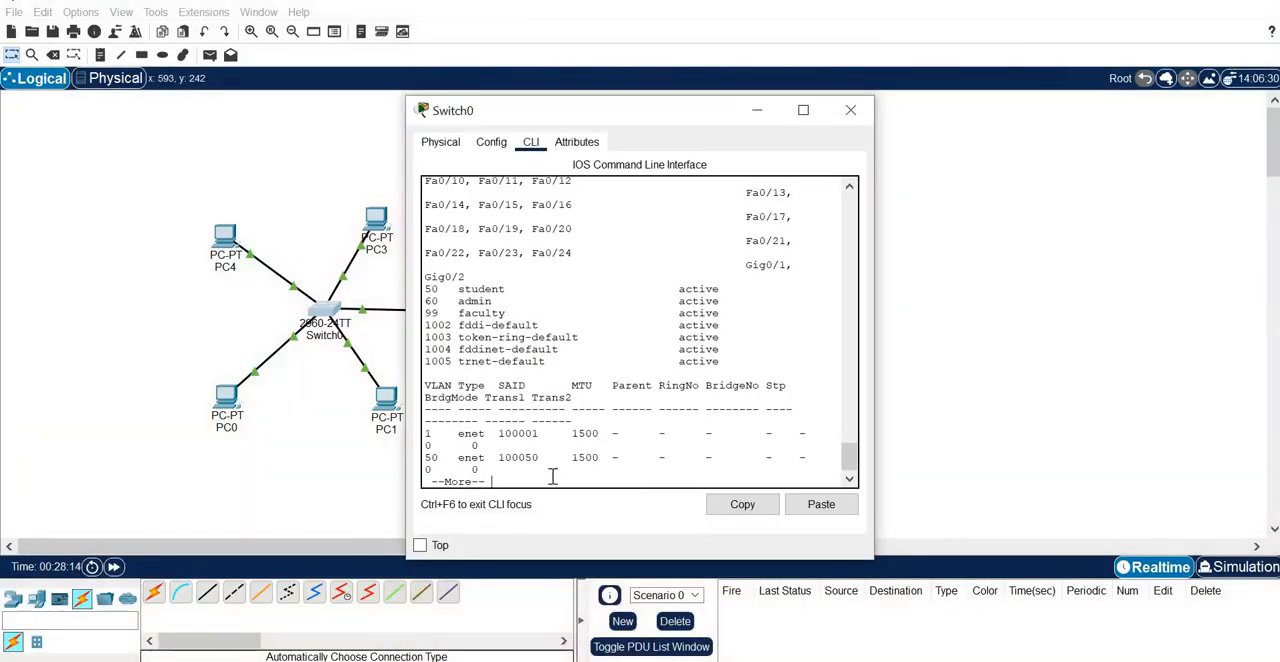
key("q")
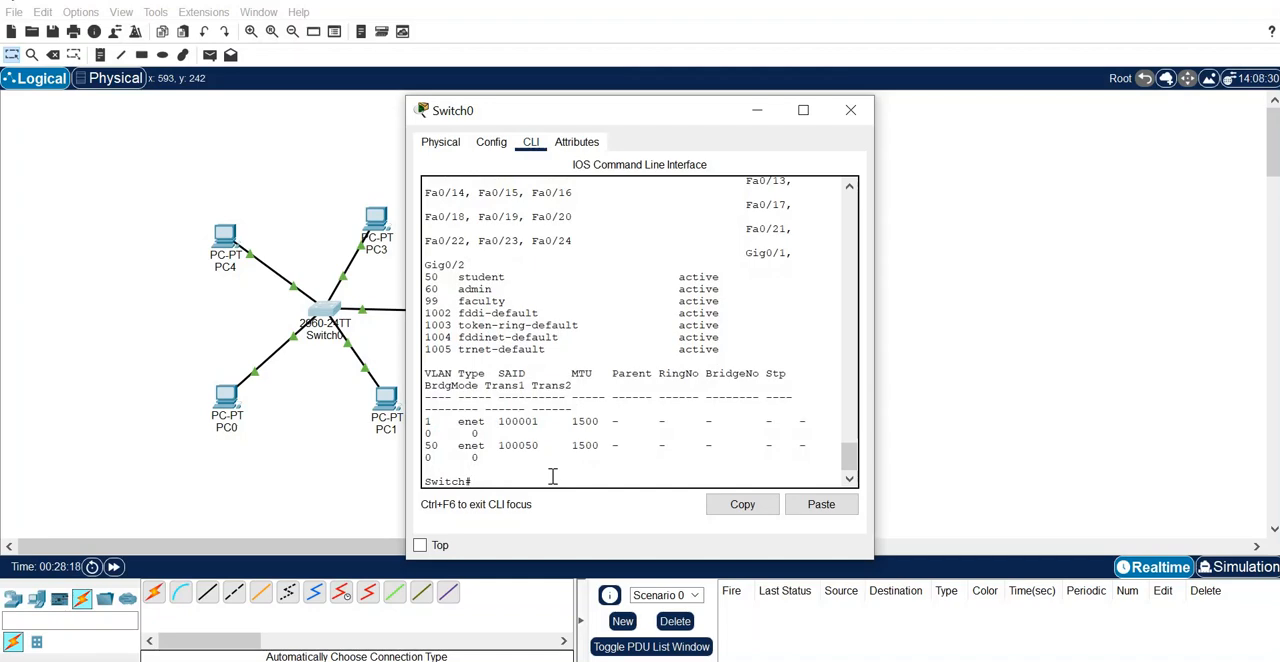
- Enter global configuration mode on Switch0 again with the config t command
type("config")
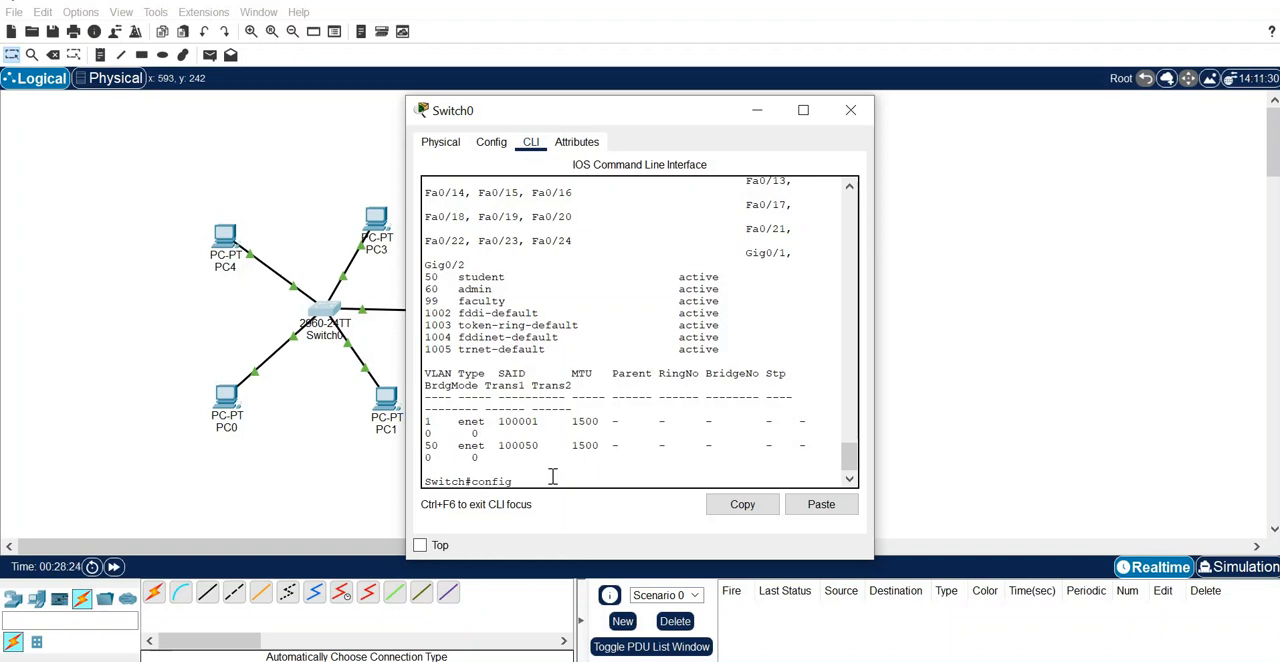
type(" t")
key("Return")
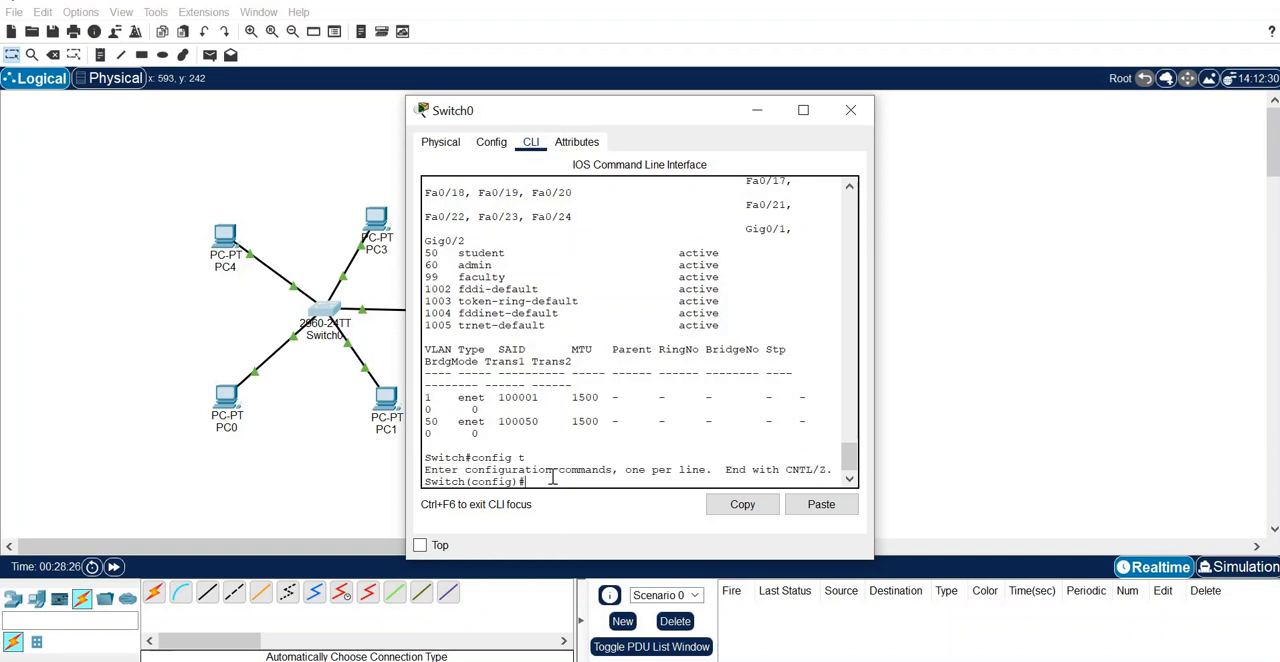
- Enter interface configuration for fastEthernet 0/1 on Switch0
type("interface fastEtherne")
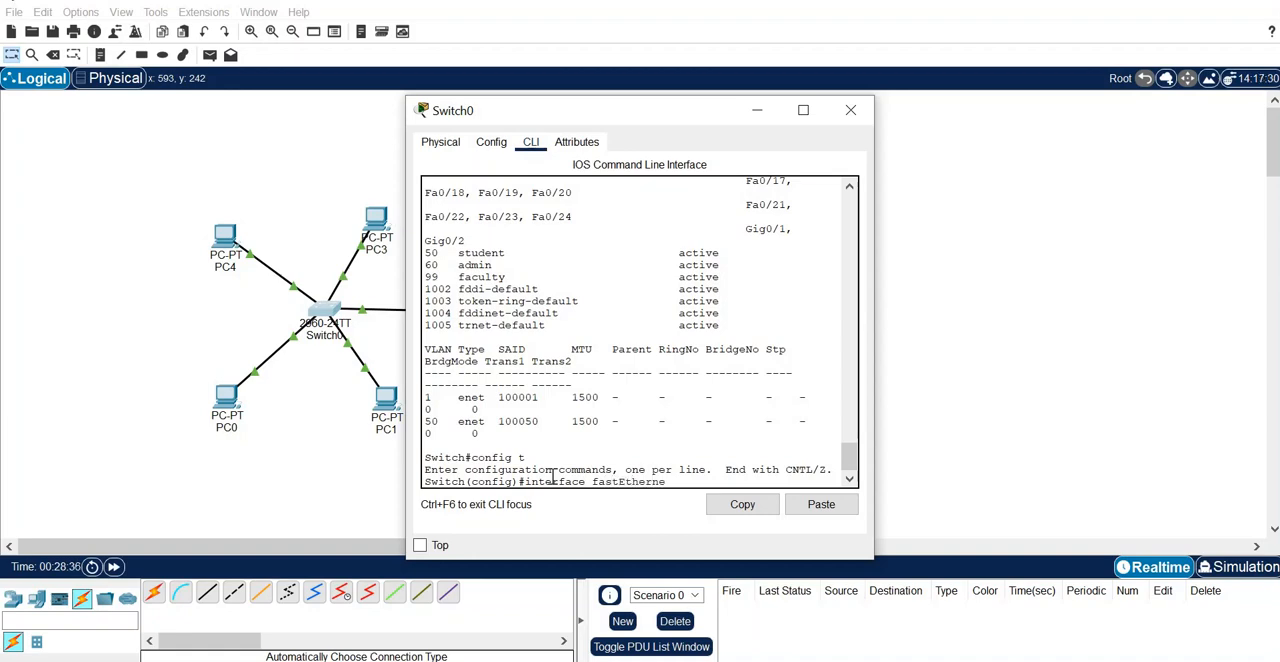
type("t 0/1")
key("Return")
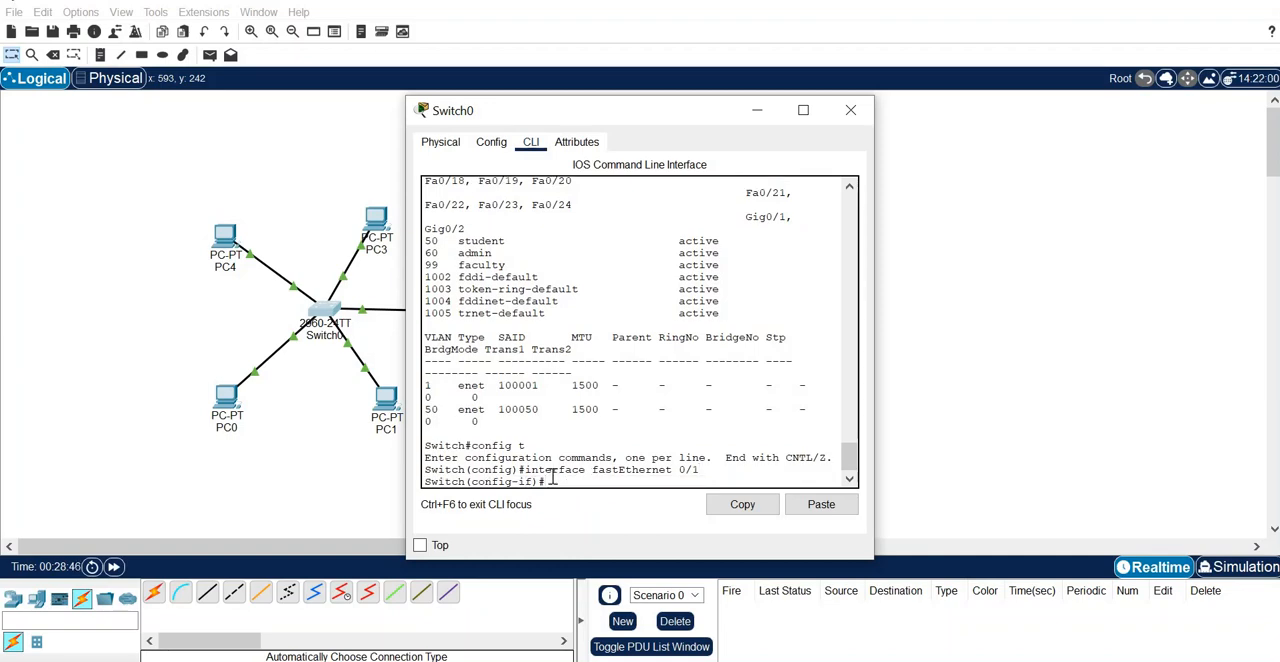
- Set fastEthernet 0/1 to access mode with the switchport mode access command
type("switch")
key("BackSpace")
key("BackSpace")
type("ch port")
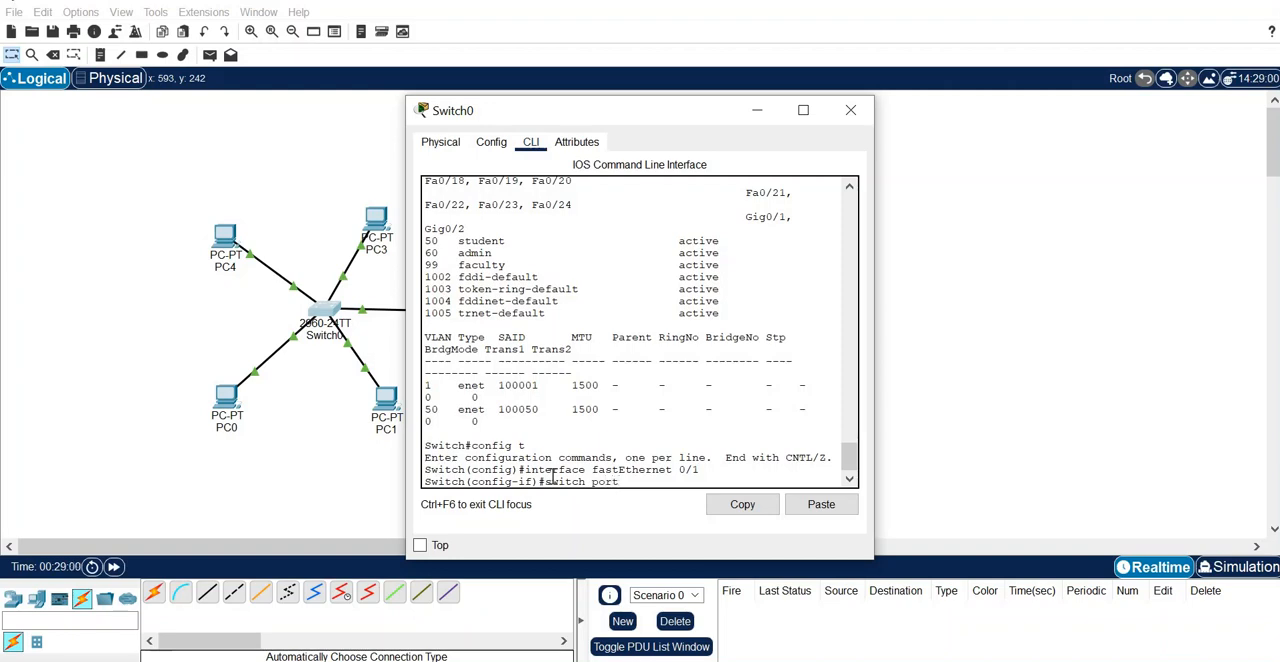
type(" mode access")
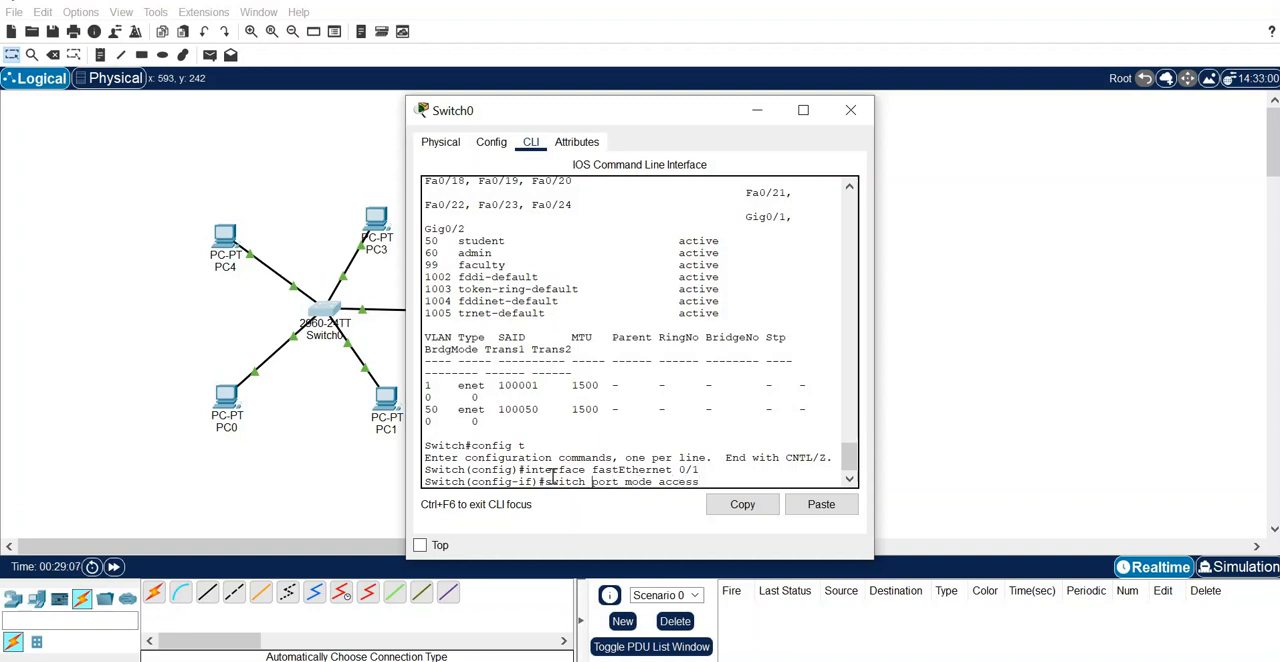
key("BackSpace")
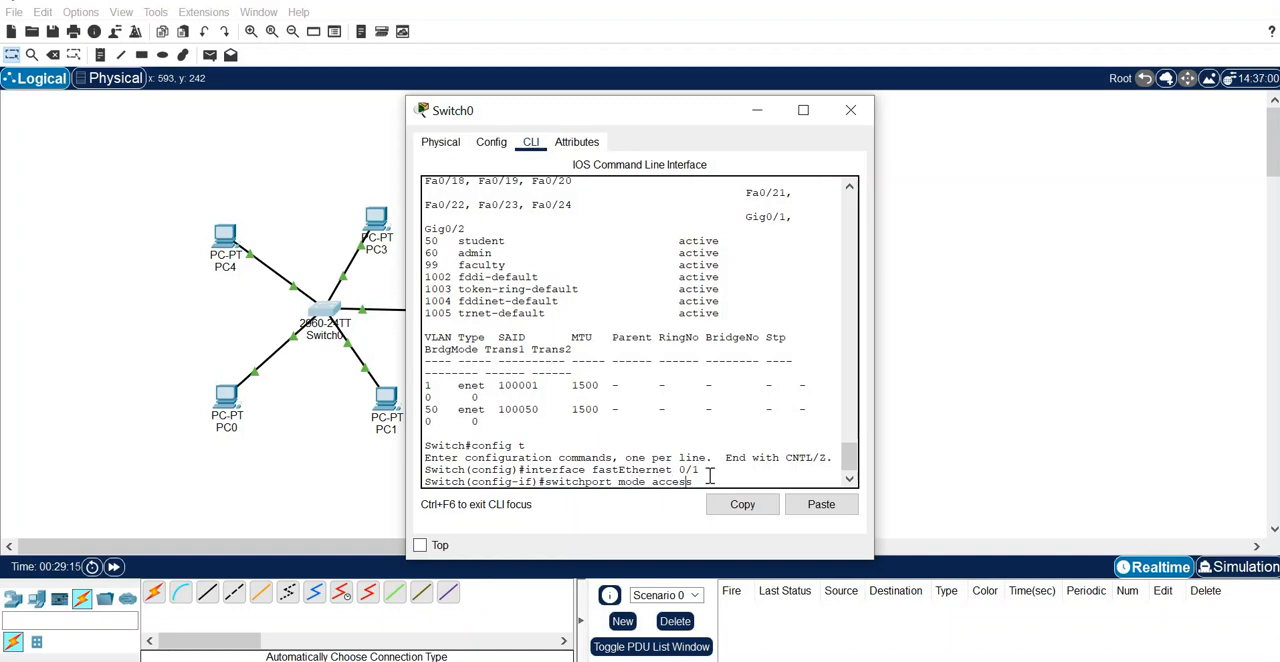
key("Return")
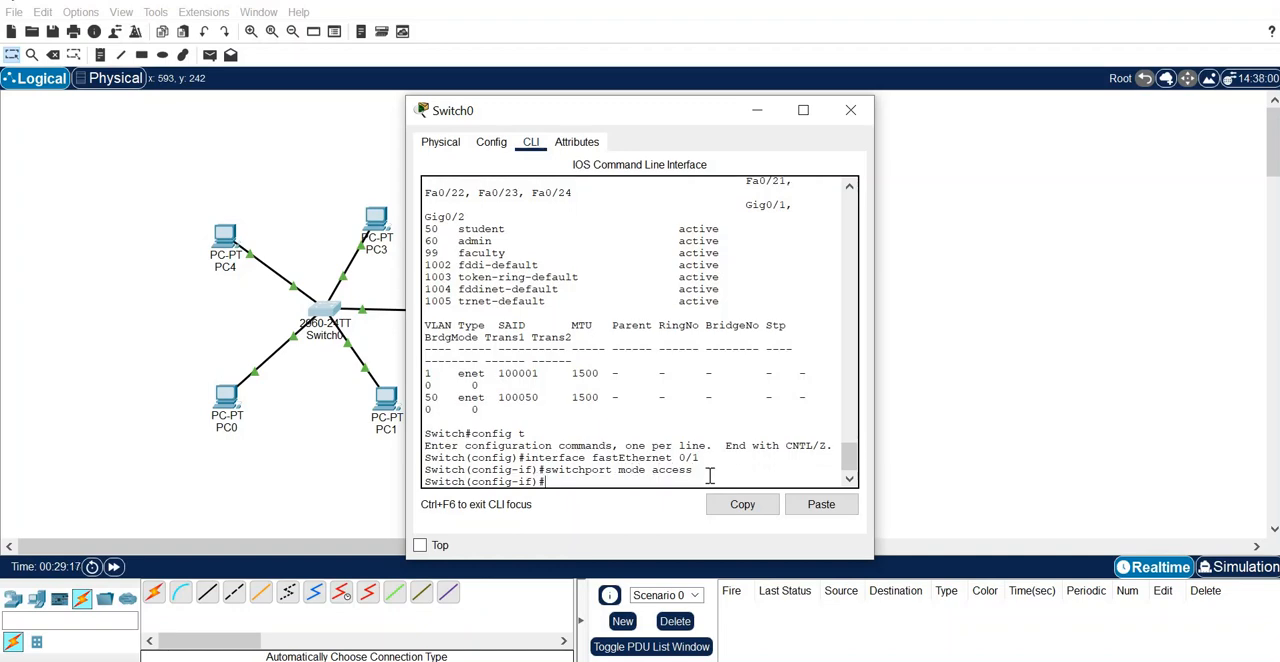
- Assign fastEthernet 0/1 to VLAN 50 with switchport access vlan 50, and exit its interface configuration
type("switc")
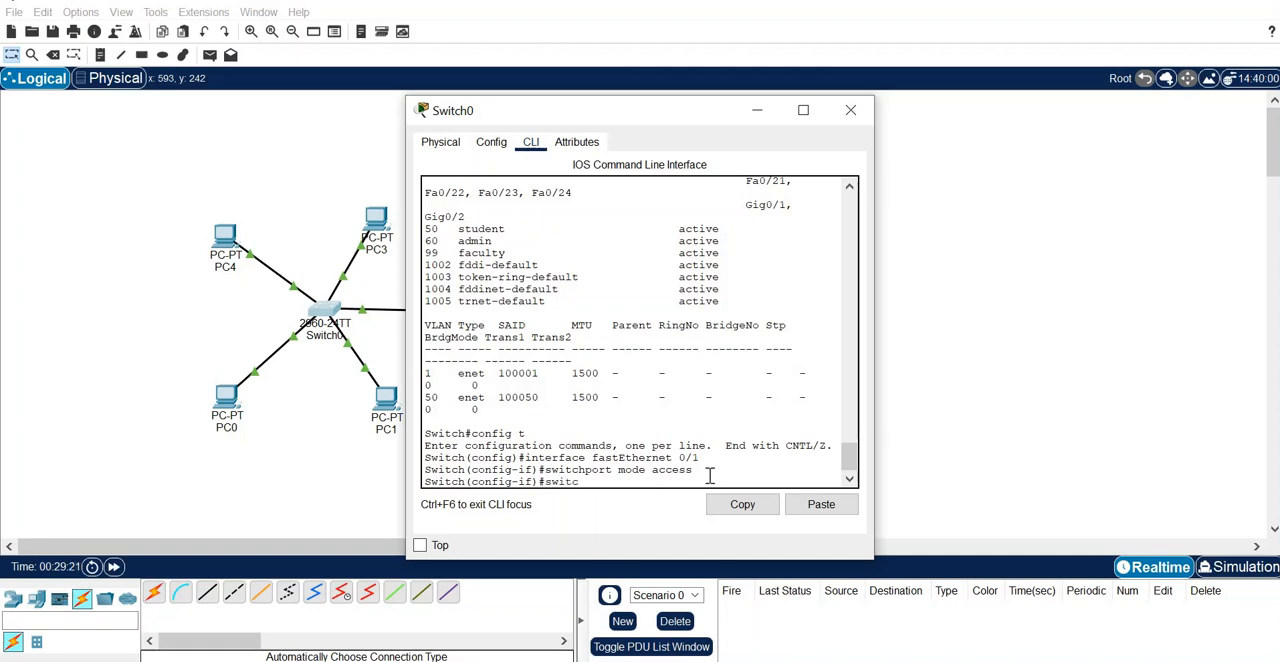
type("hport access vlan 50")
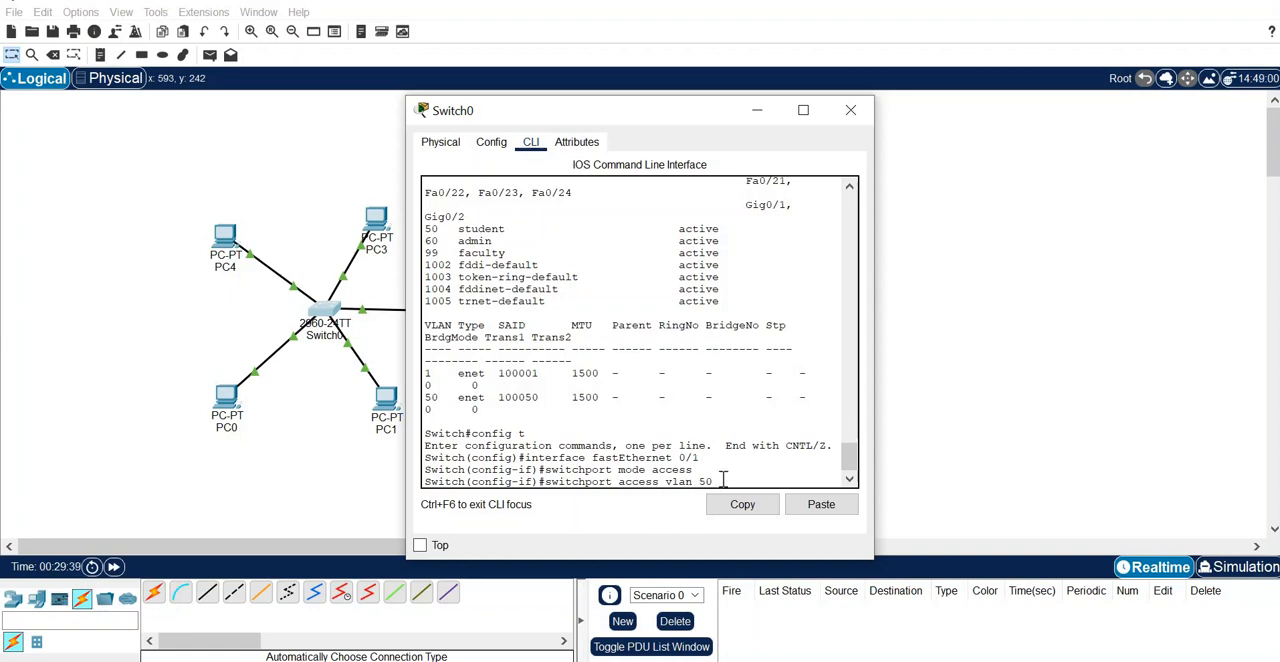
key("Return")
type("ex")
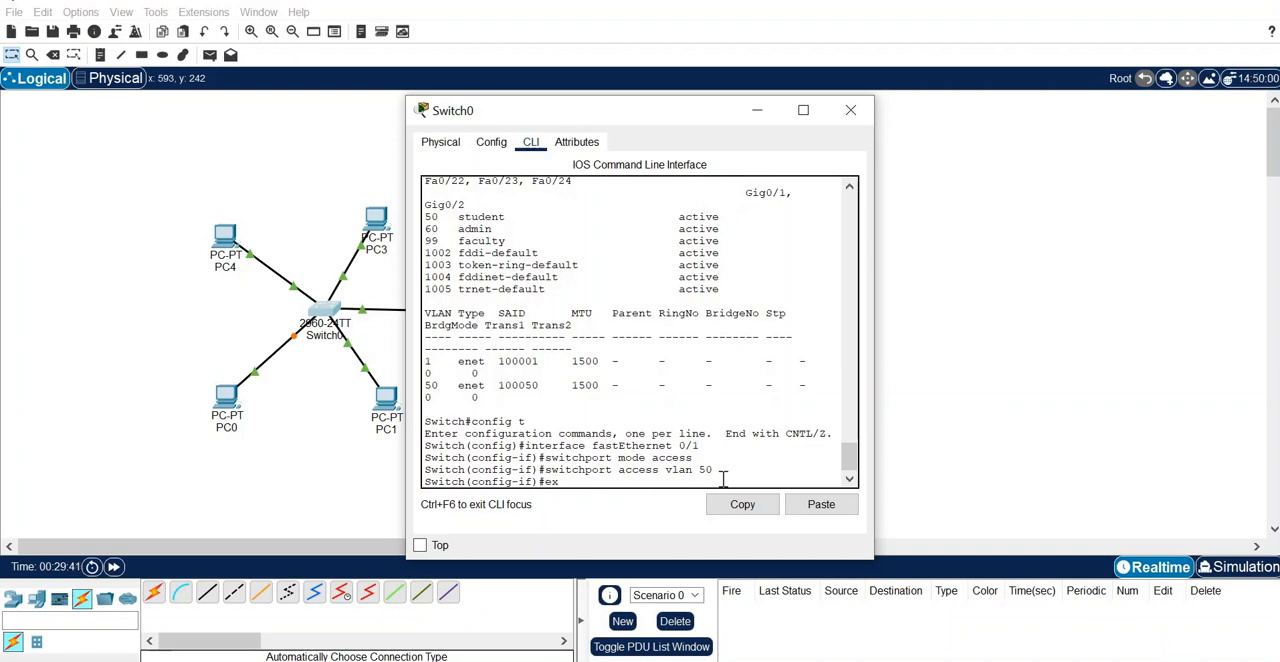
type("it")
key("Return")
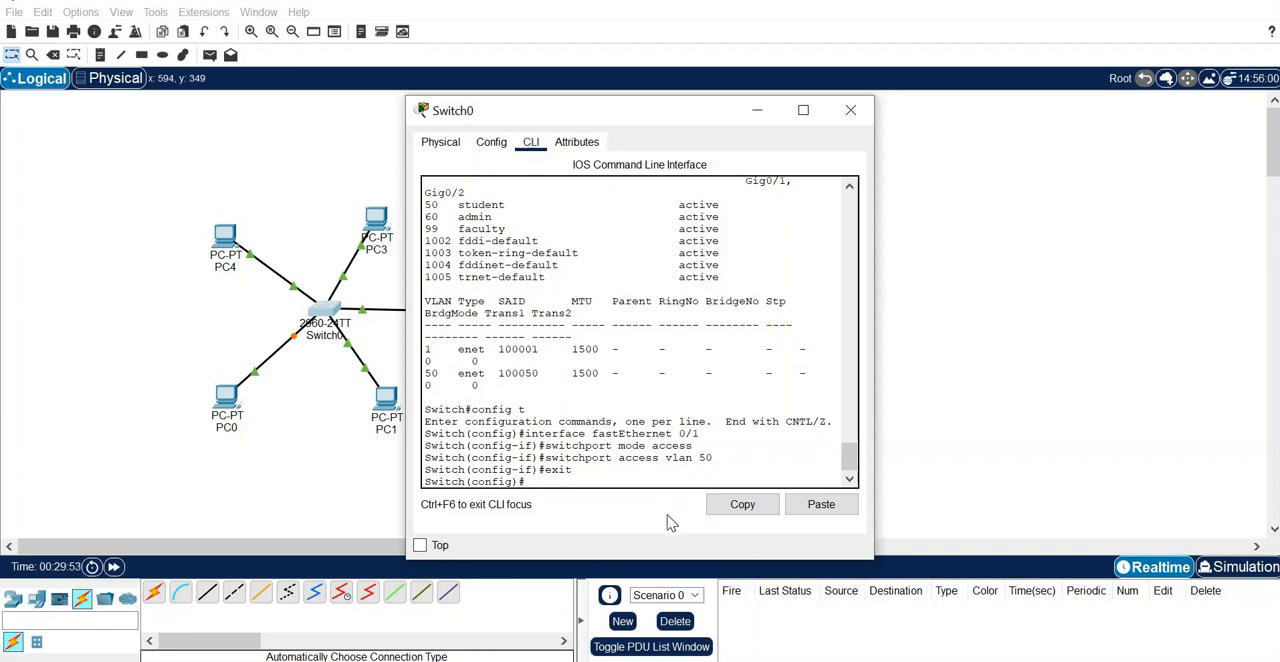
- Reuse the earlier interface command to enter configuration for fastEthernet 0/3 on Switch0
type("exit")
key("Up")
key("Up")
key("Up")
key("Up")
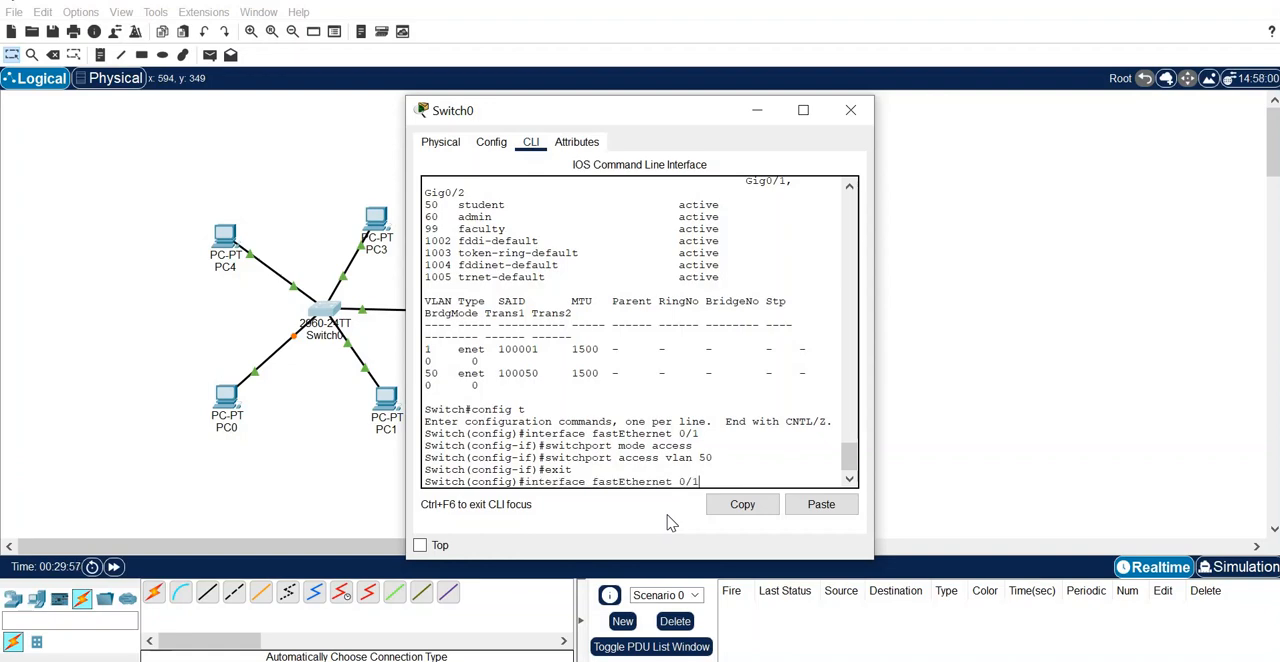
key("BackSpace")
type("3")
key("Return")
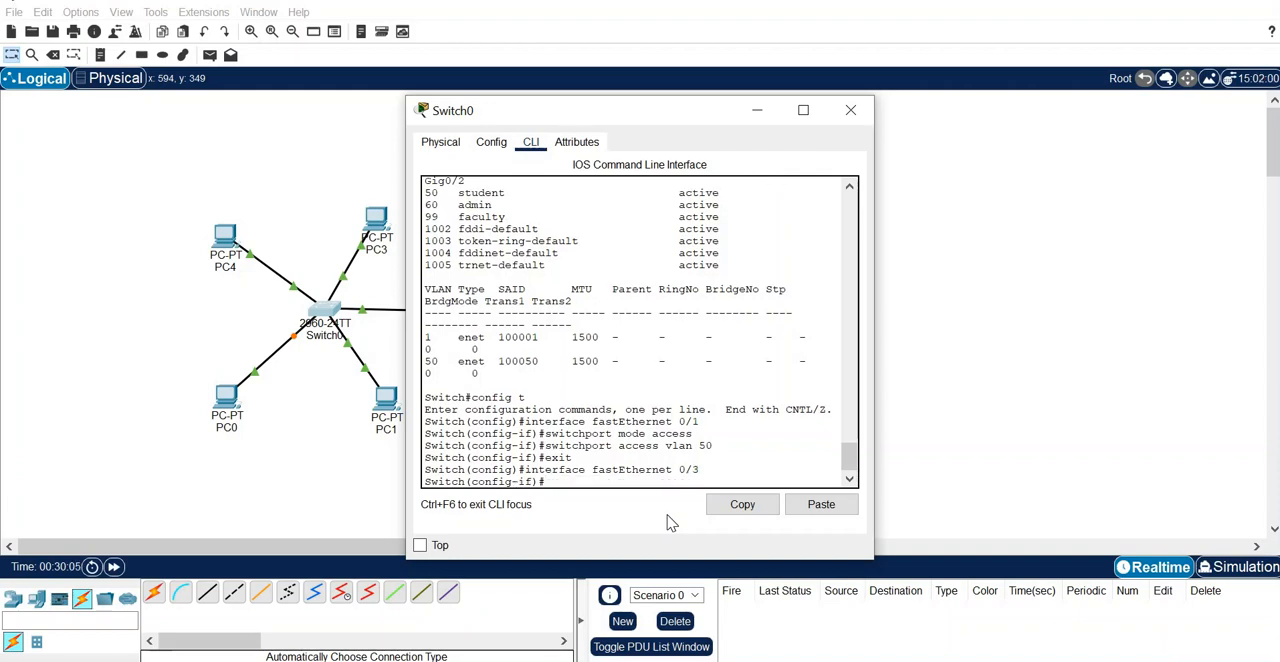
- Set fastEthernet 0/3 to access mode by recalling the switchport mode access command
key("Up")
key("Up")
key("Up")
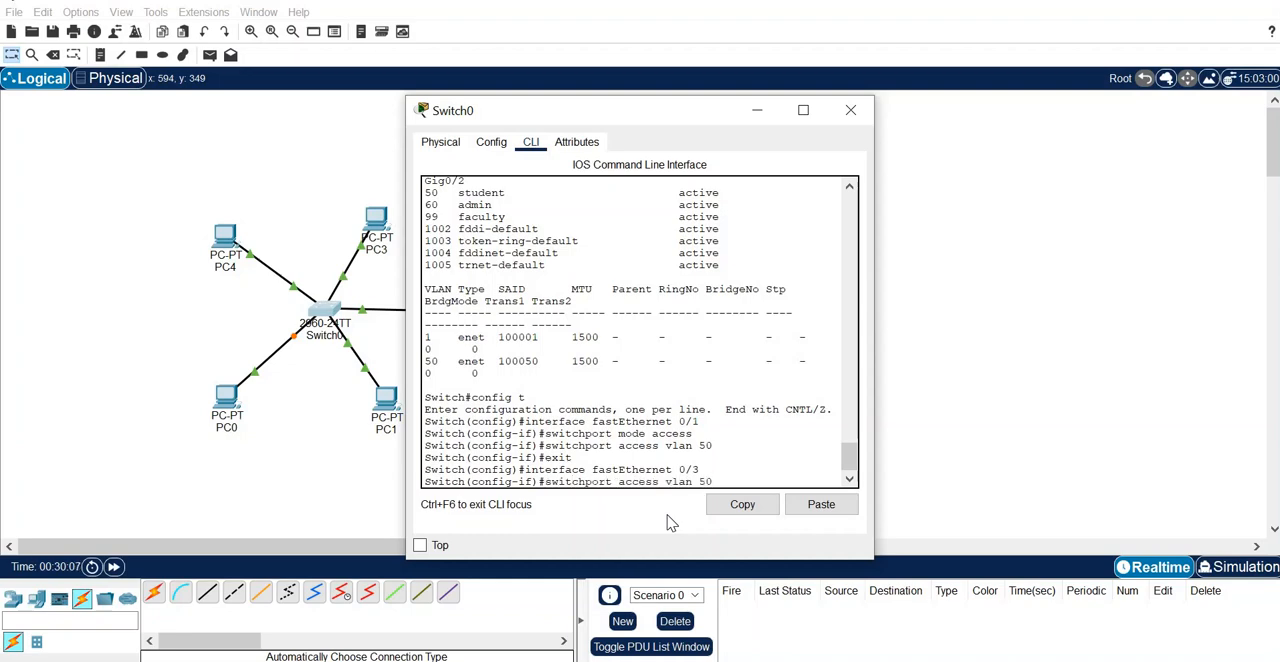
key("Up")
key("Return")
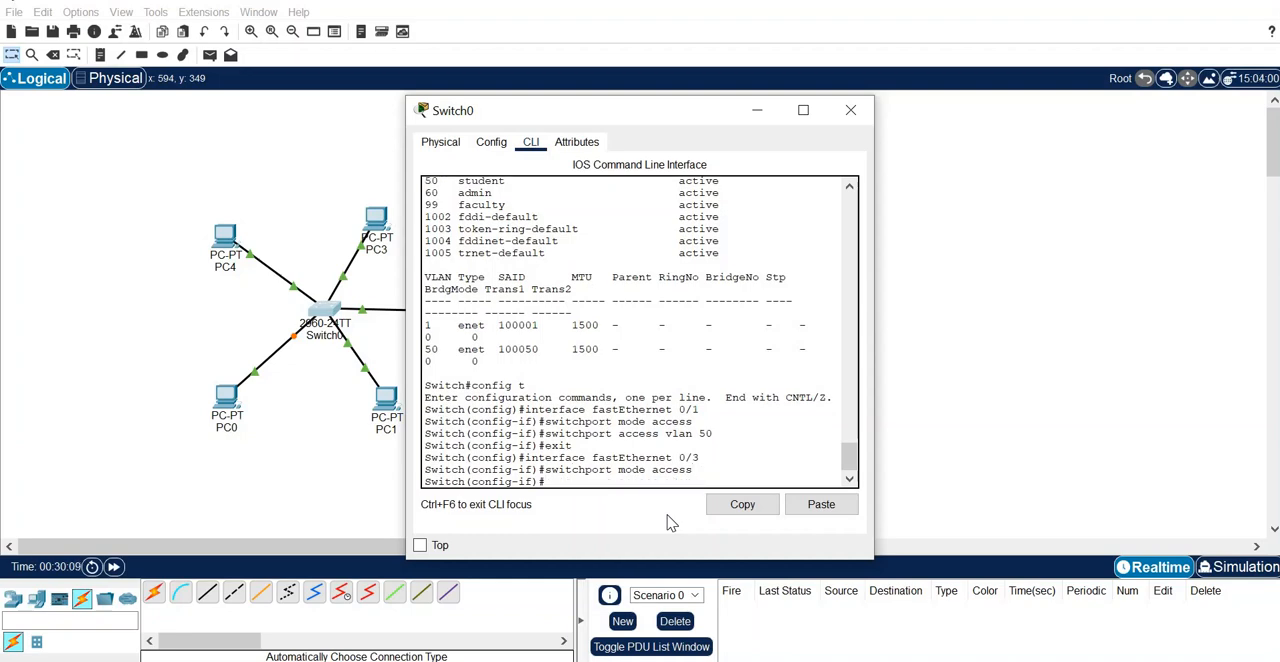
- Assign fastEthernet 0/3 to VLAN 50 with the recalled switchport access vlan 50 command, and exit its interface configuration
key("Up")
key("Up")
key("Up")
key("Up")
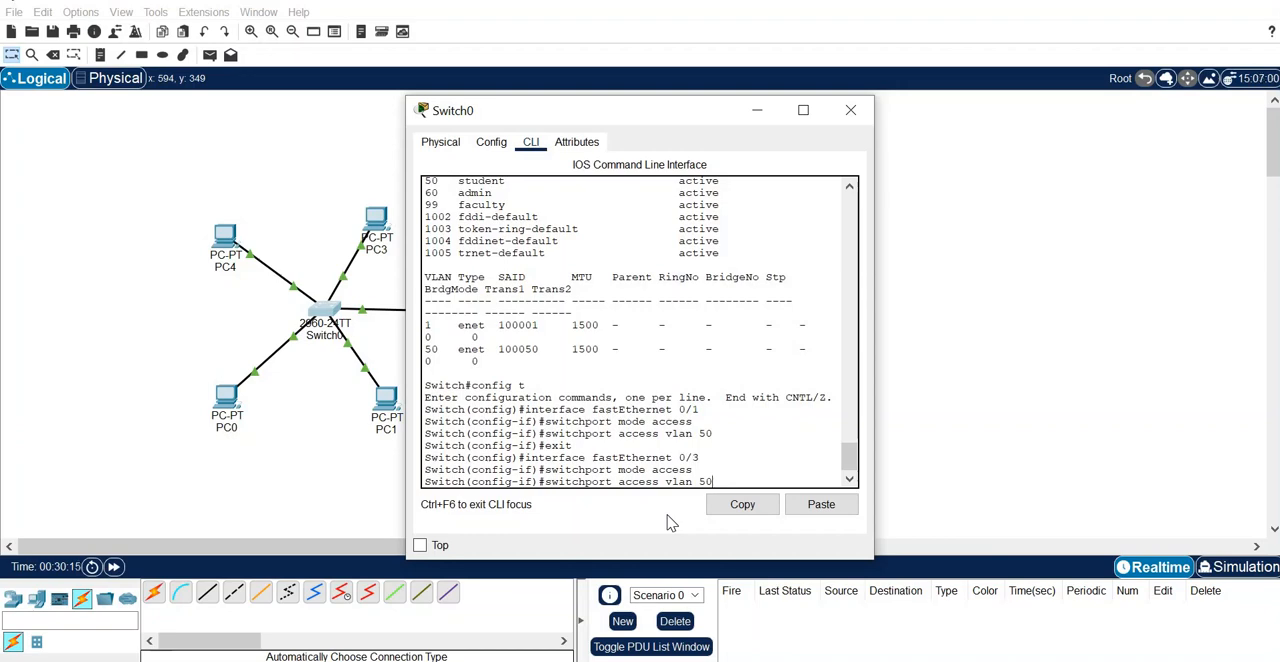
key("Return")
key("Up")
key("Up")
key("Up")
key("Up")
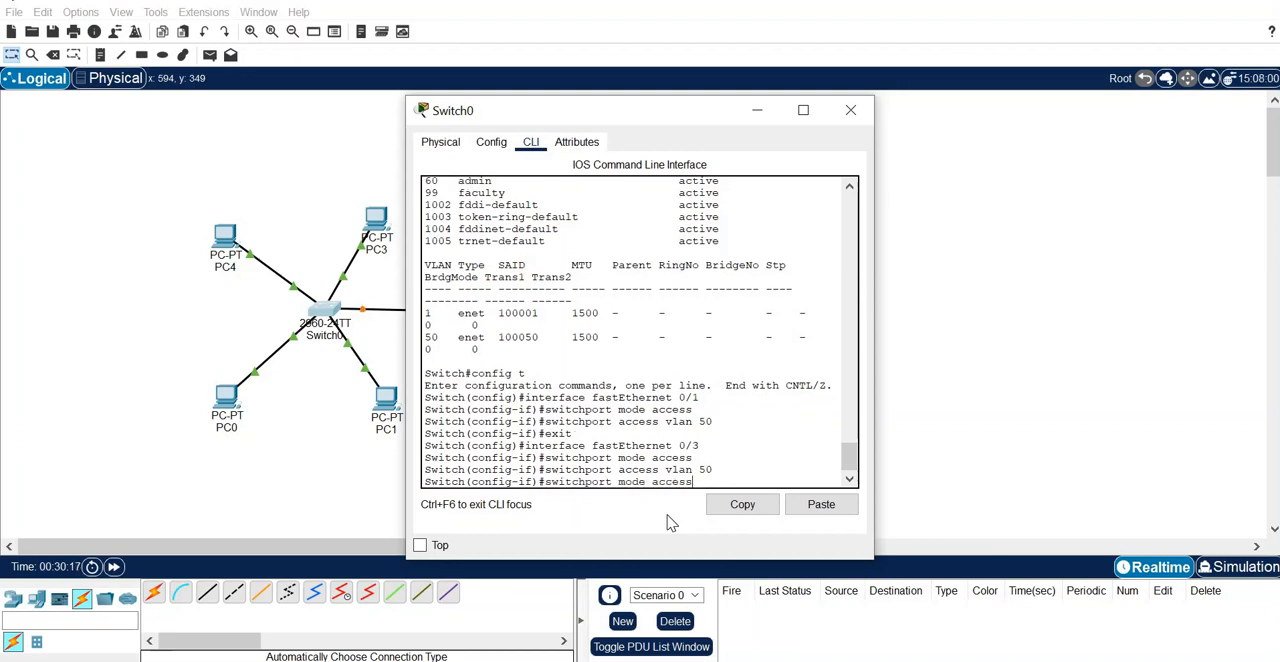
key("Return")
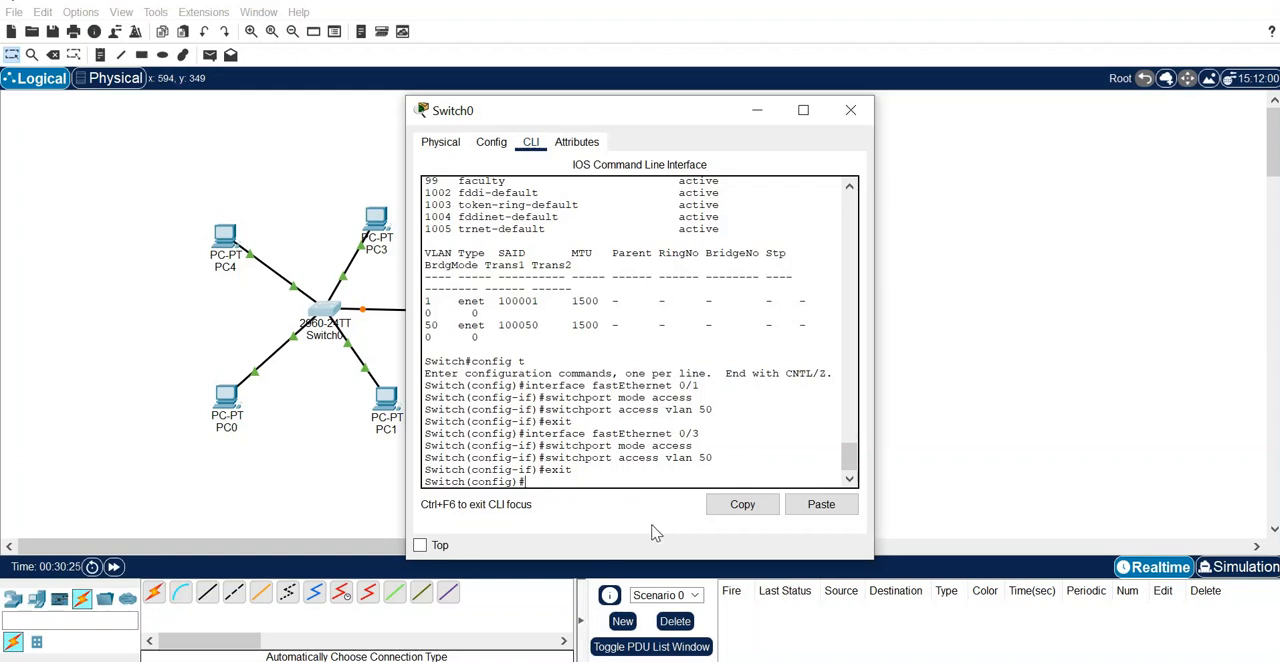
- Enter interface configuration for fastEthernet 0/2 on Switch0 and set it to access mode with switchport mode access
type("interface fastEthernet 0/3")
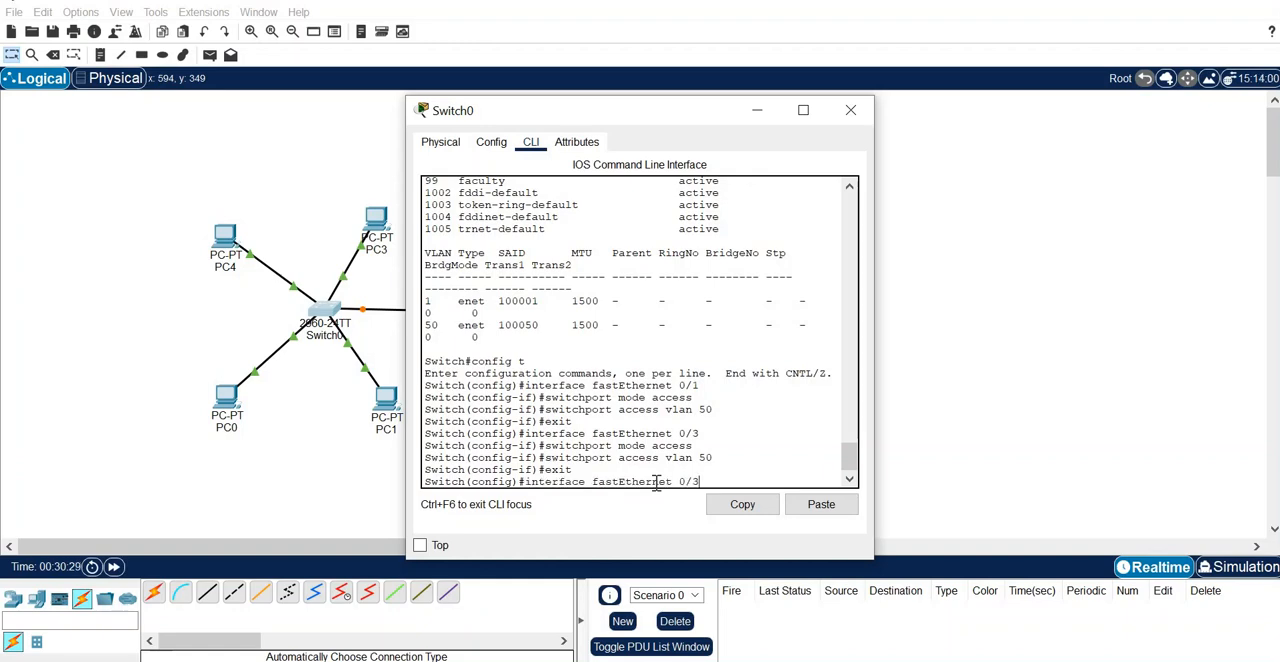
key("BackSpace")
type("2")
key("Return")
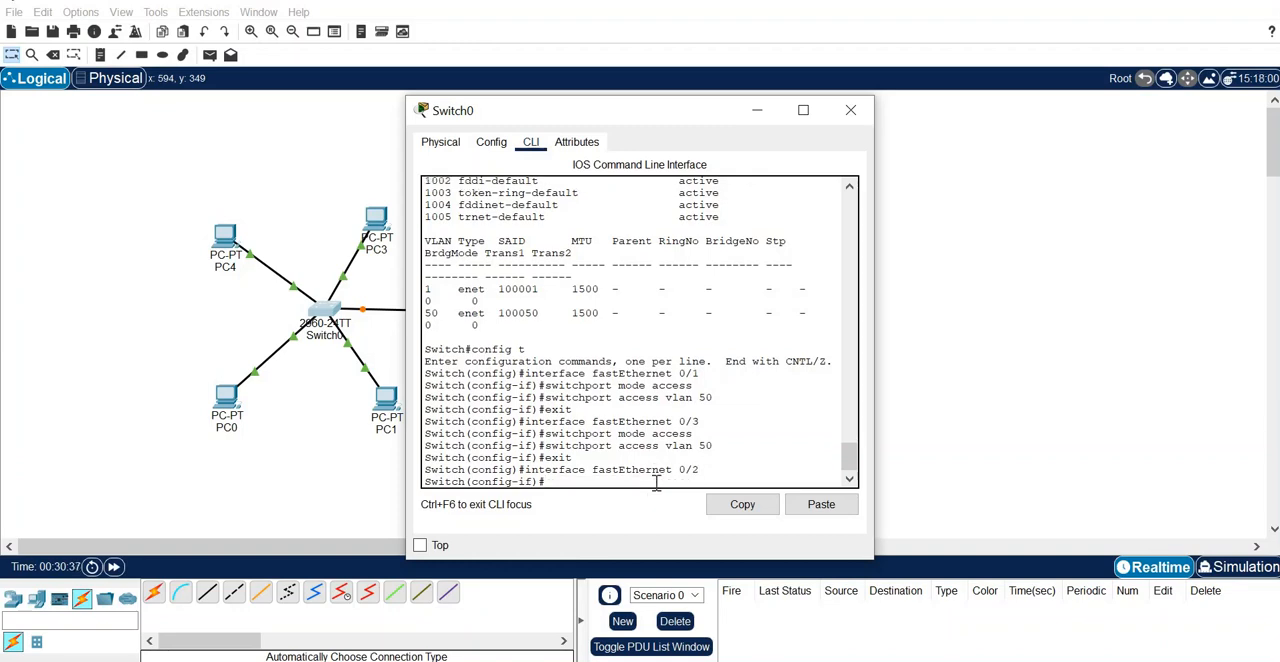
type("exit")
key("Up")
key("Up")
key("Up")
key("Up")
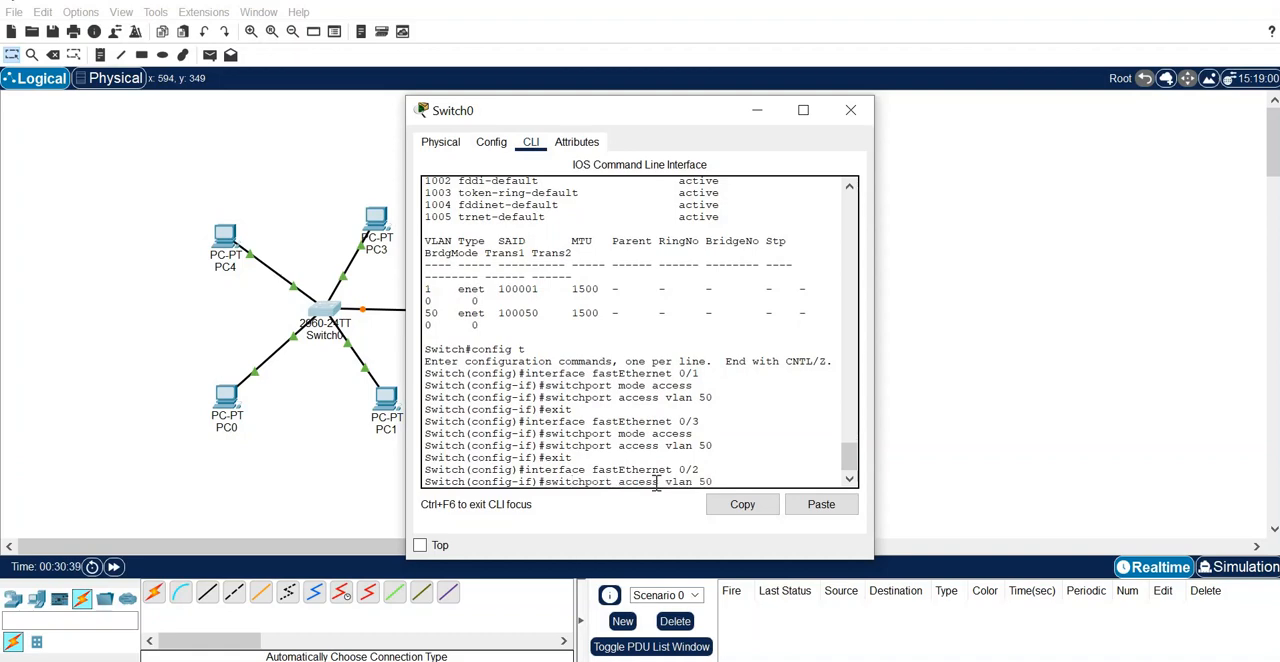
key("Return")
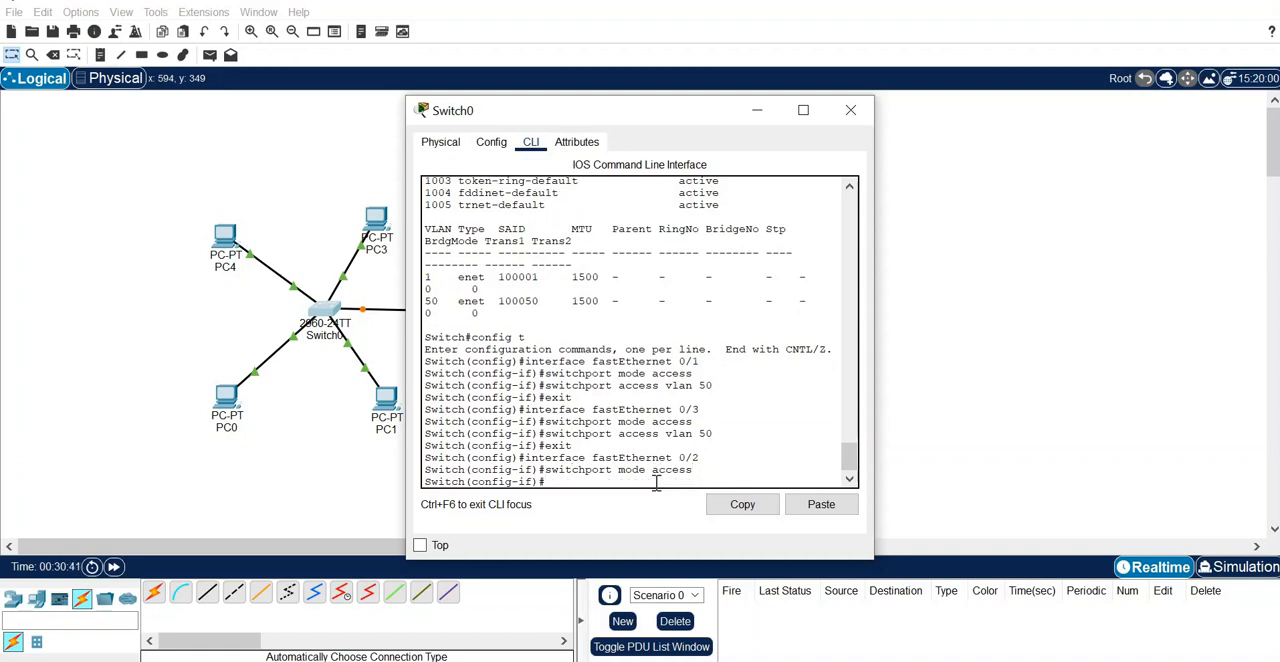
- Assign fastEthernet 0/2 to VLAN 99 with switchport access vlan 99, and exit its interface configuration
key("Up")
key("Up")
key("Up")
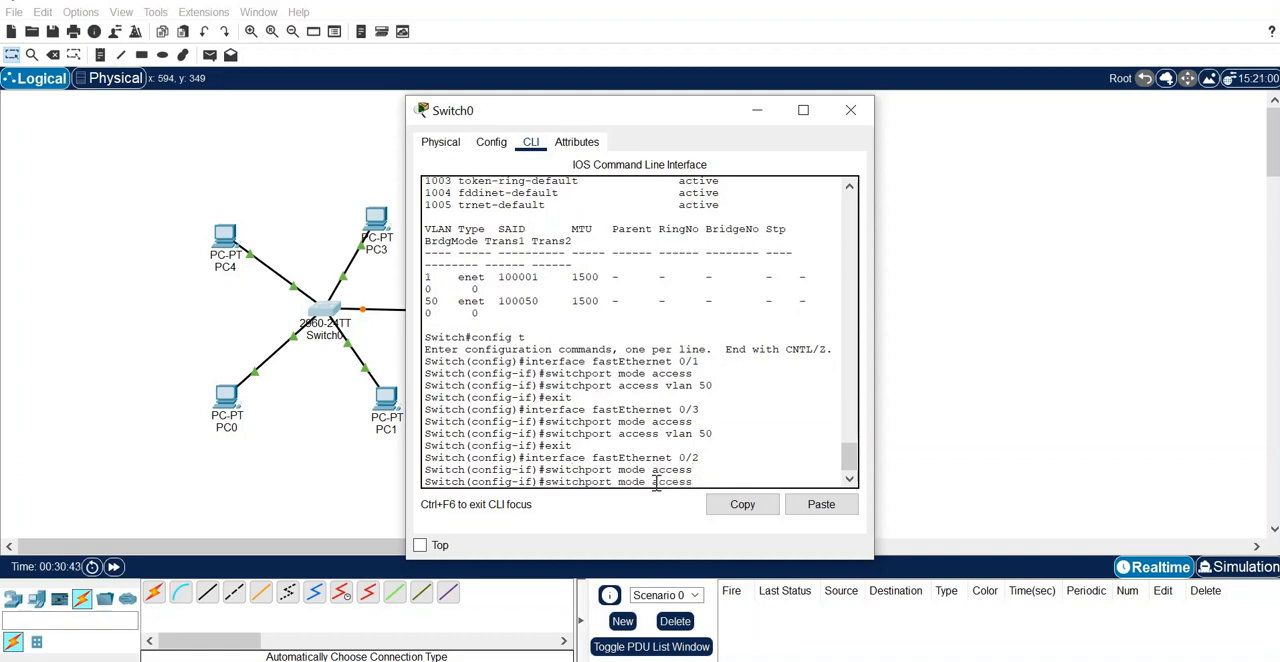
key("Up")
key("BackSpace")
type("99")
key("Return")
type("interface fastEthernet 0/2")
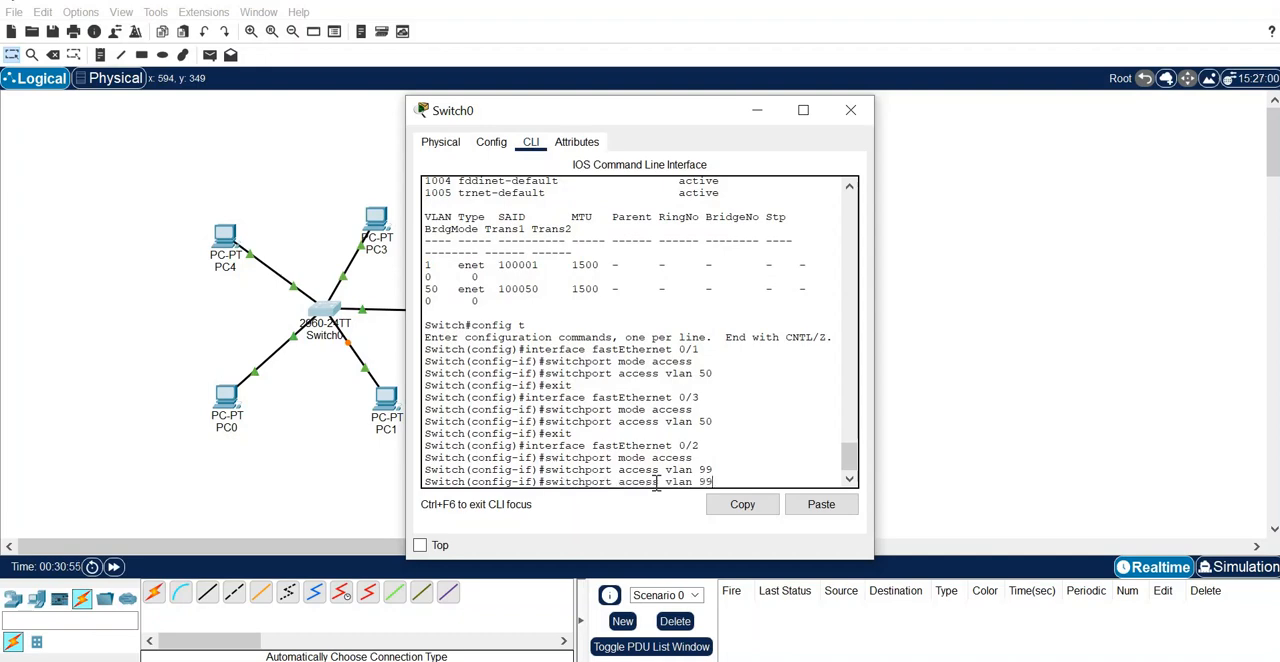
key("Up")
key("Return")
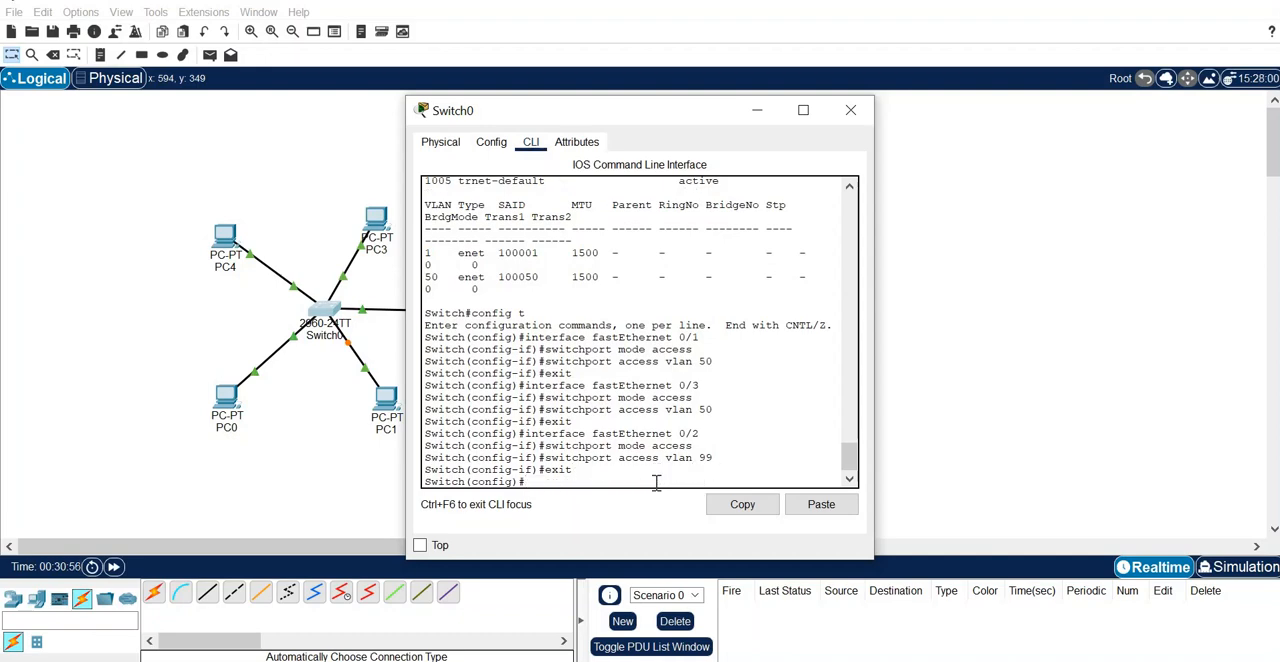
- Enter interface configuration for fastEthernet 0/4 and set it to access mode with switchport mode access
key("Up")
key("Up")
key("Up")
key("Up")
key("BackSpace")
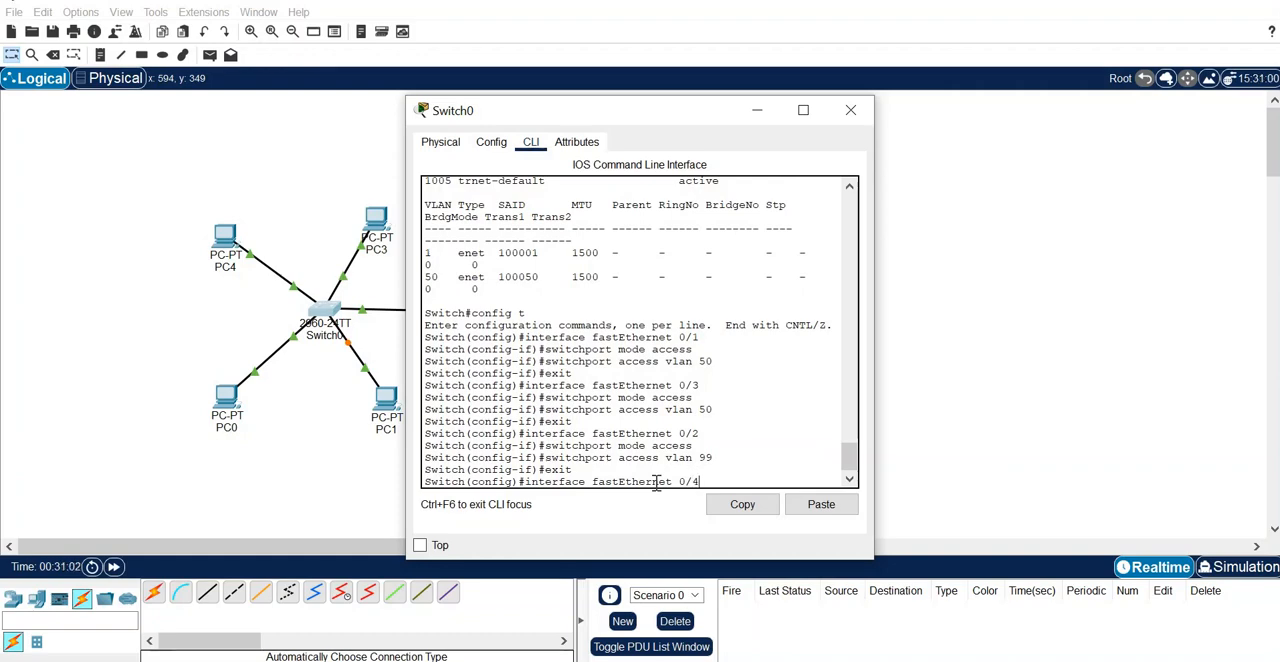
type("4")
key("Return")
key("Up")
key("Up")
key("Up")
key("Up")
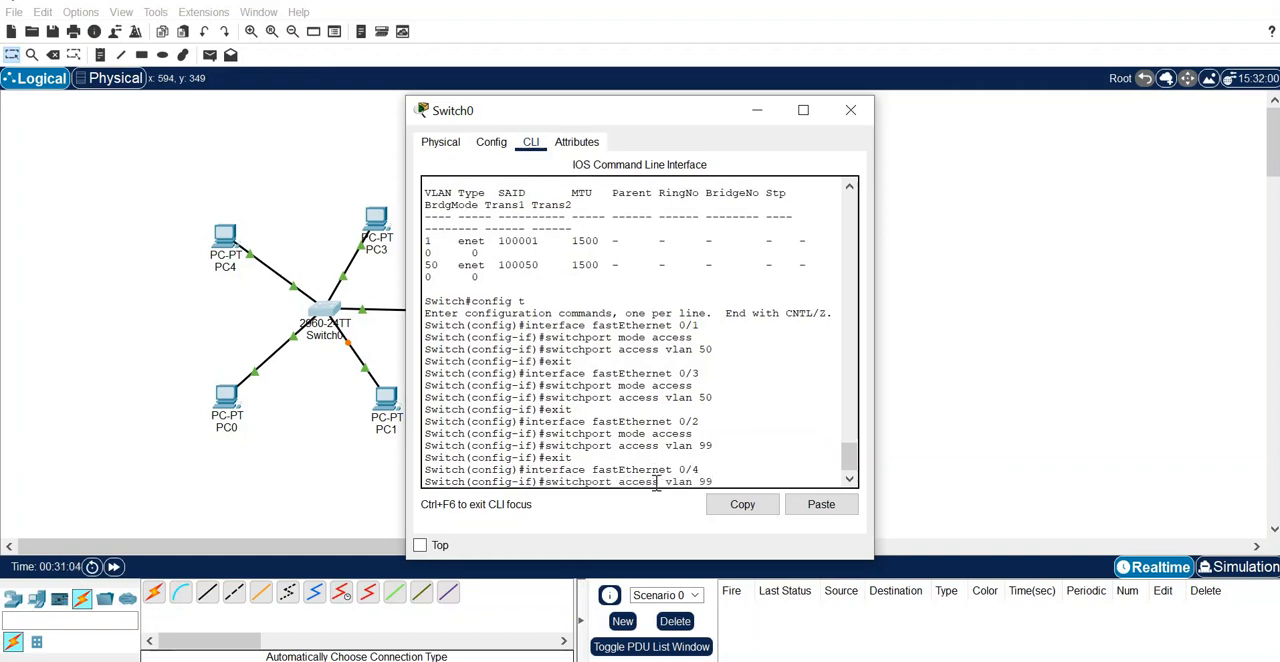
key("Return")
- Assign fastEthernet 0/4 to VLAN 99 with switchport access vlan 99, and exit its interface configuration
key("Up")
key("Up")
key("Up")
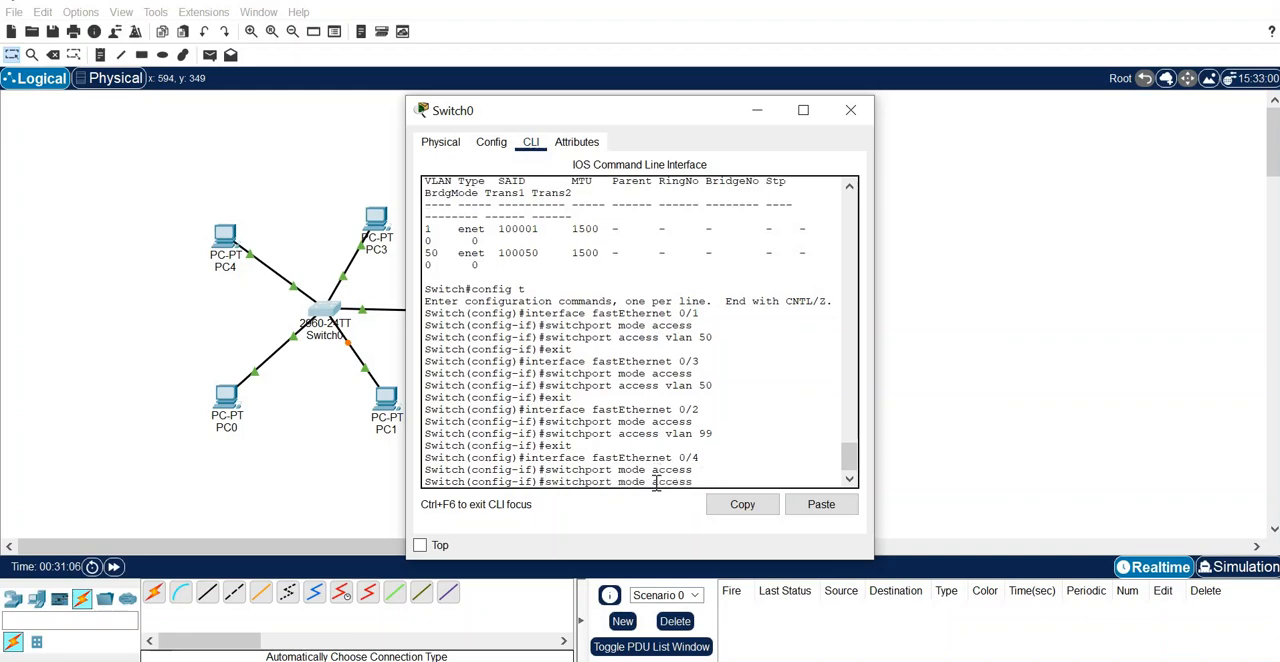
key("Up")
key("Return")
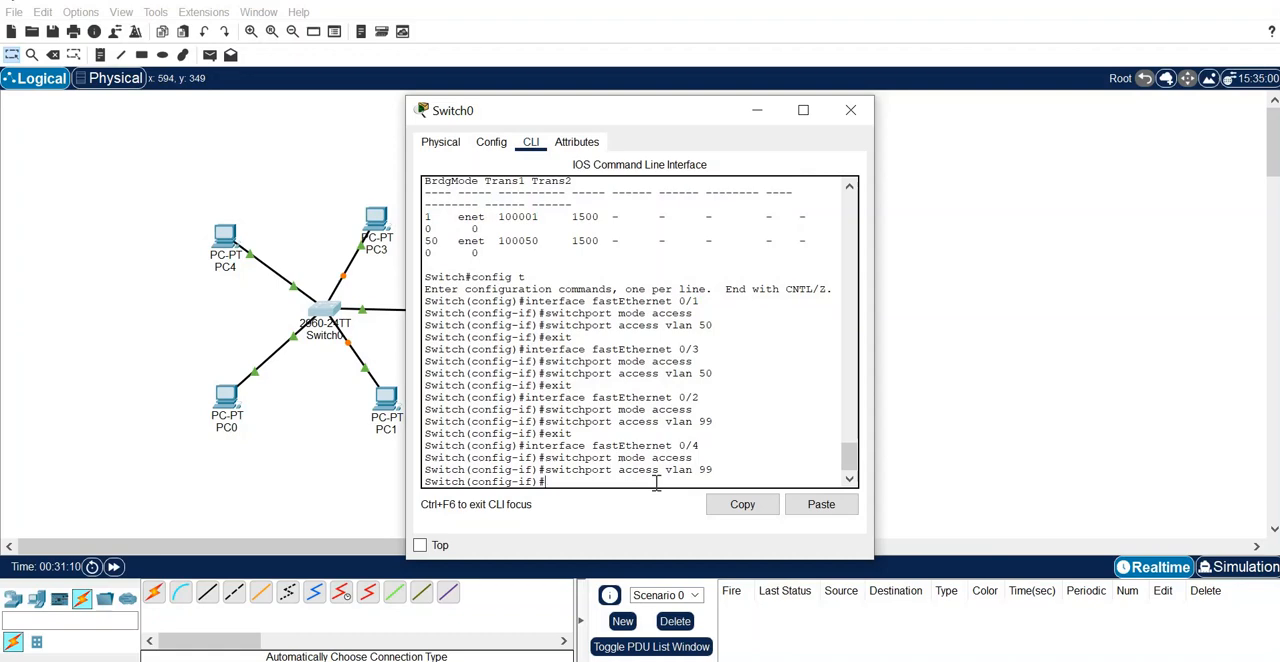
key("Up")
key("Up")
key("Up")
key("Up")
key("Return")
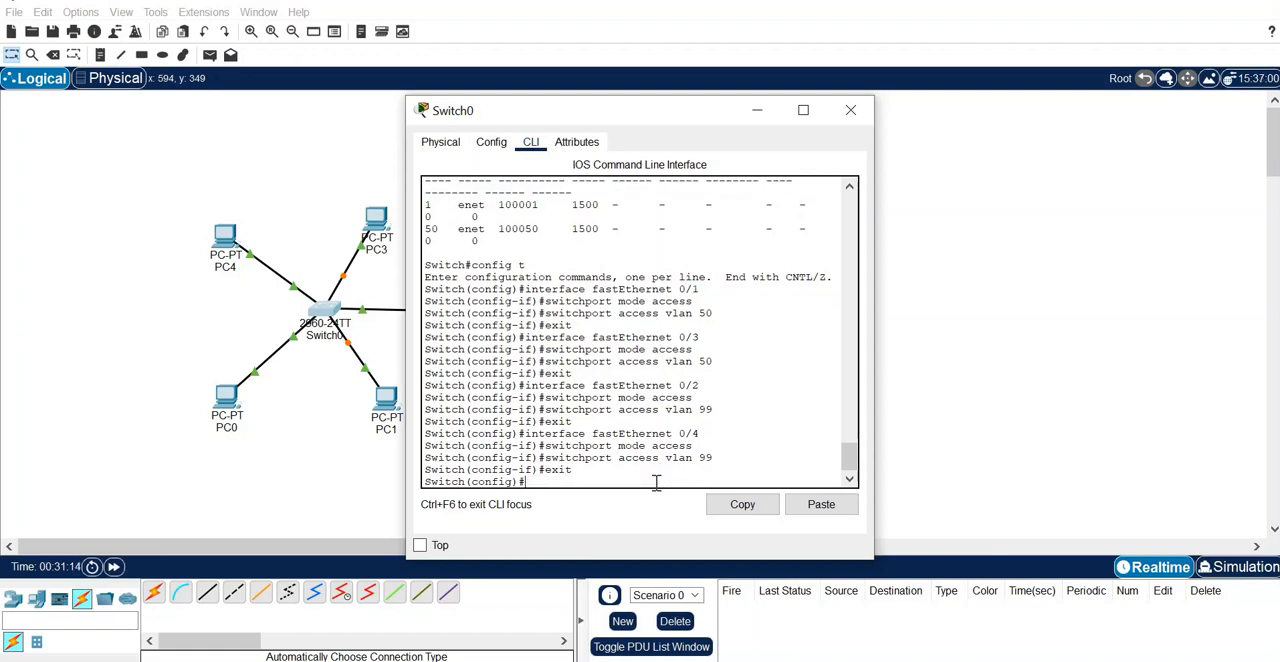
- Enter interface configuration for fastEthernet 0/5 and set it to access mode with switchport mode access
key("Up")
key("Up")
key("Up")
key("Up")
key("BackSpace")
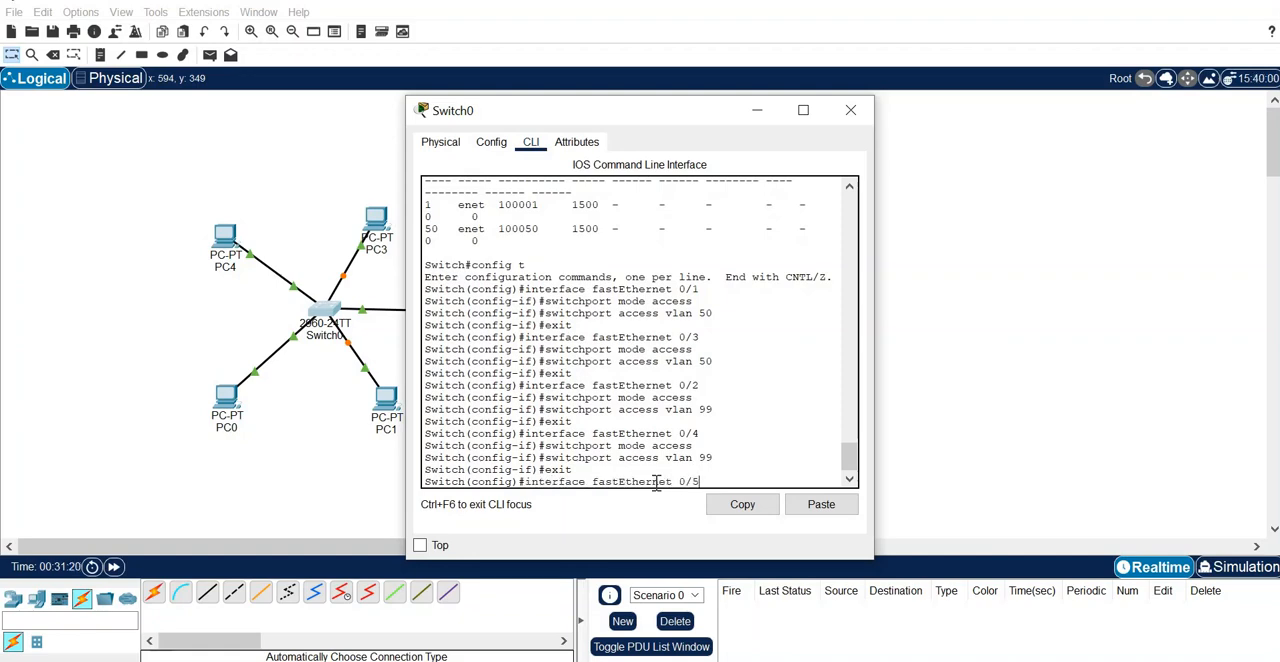
key("Return")
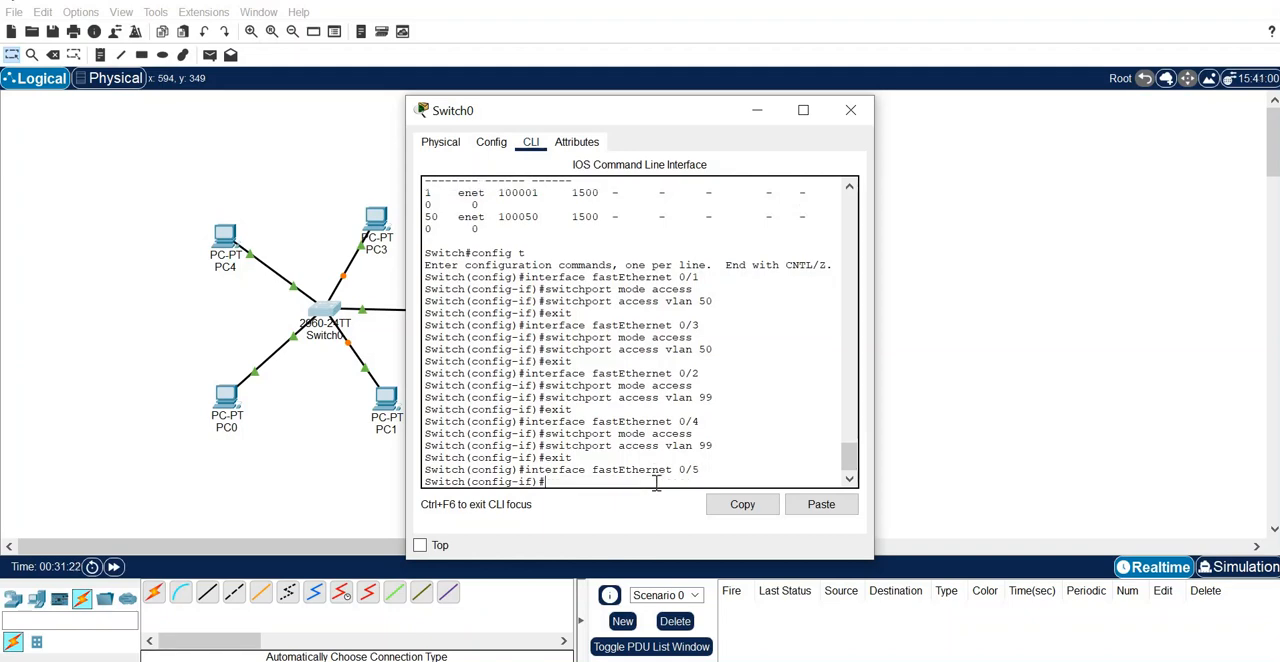
key("Up")
key("Up")
key("Up")
- Assign fastEthernet 0/5 to VLAN 60 by reusing the switchport access vlan command with 60 as the VLAN number
key("Up")
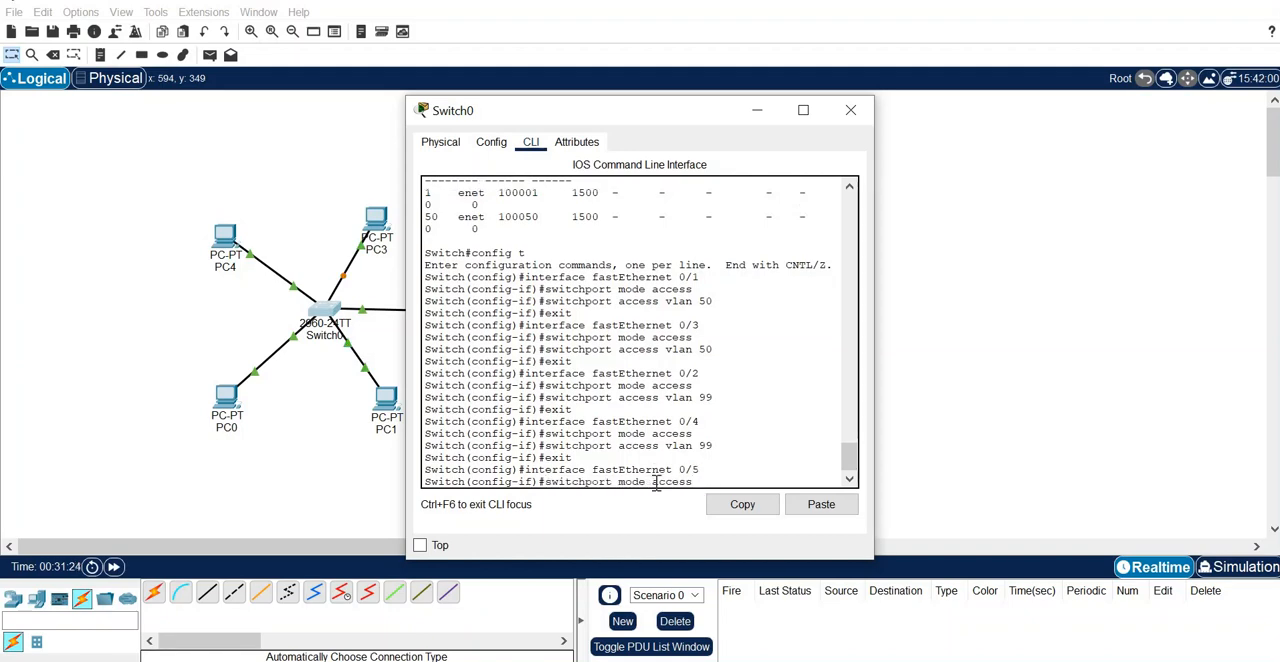
key("Return")
key("Up")
key("Up")
key("Up")
key("Up")
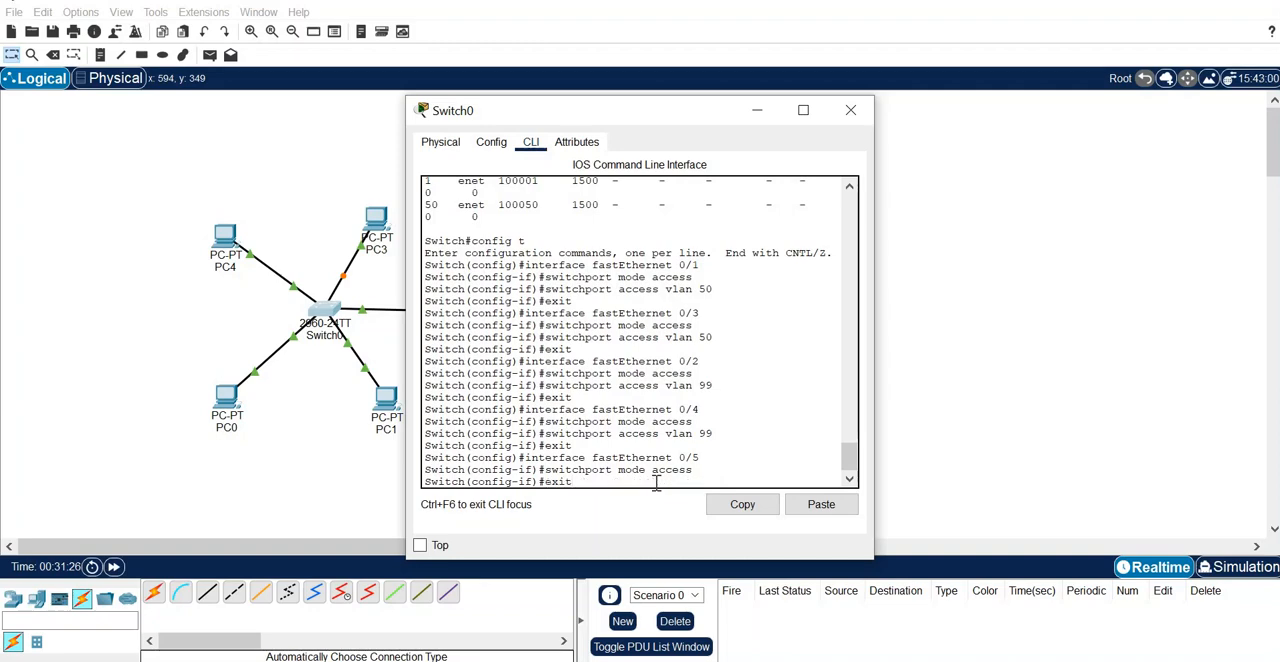
key("BackSpace")
key("BackSpace")
type("60")
key("Return")
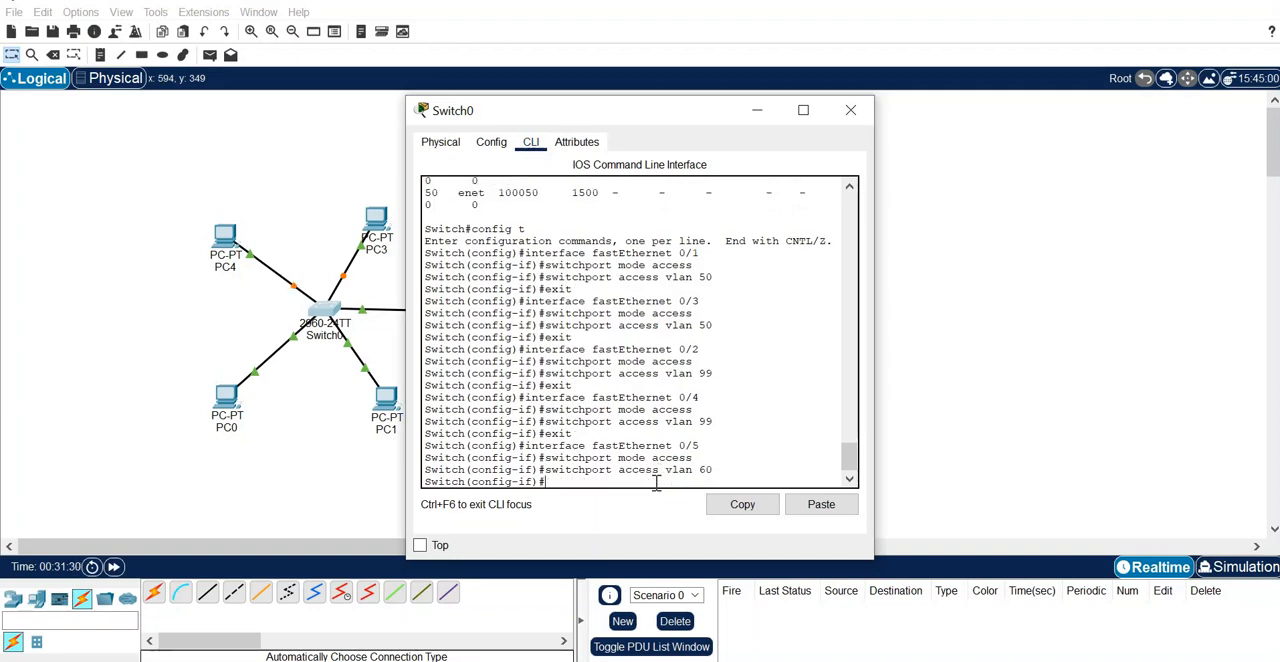
- Exit the fastEthernet 0/5 interface configuration and global configuration mode to return to the privileged prompt
key("Up")
key("Up")
key("Up")
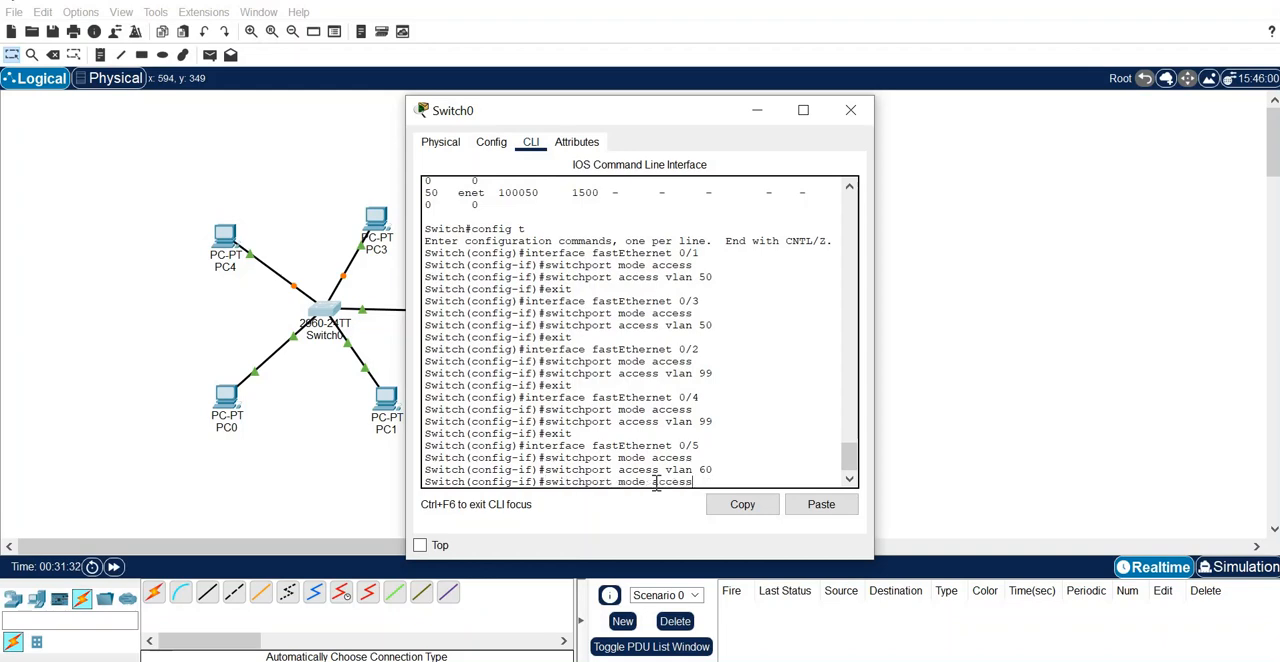
key("Up")
key("Return")
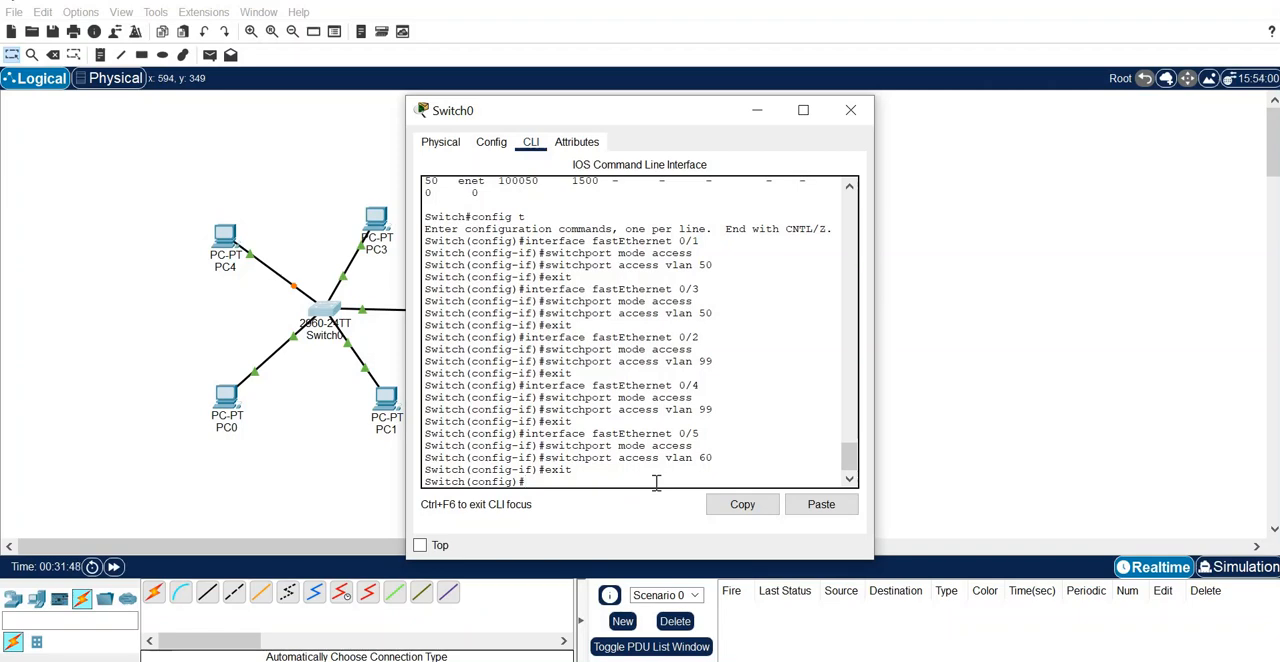
type("exit")
key("Return")
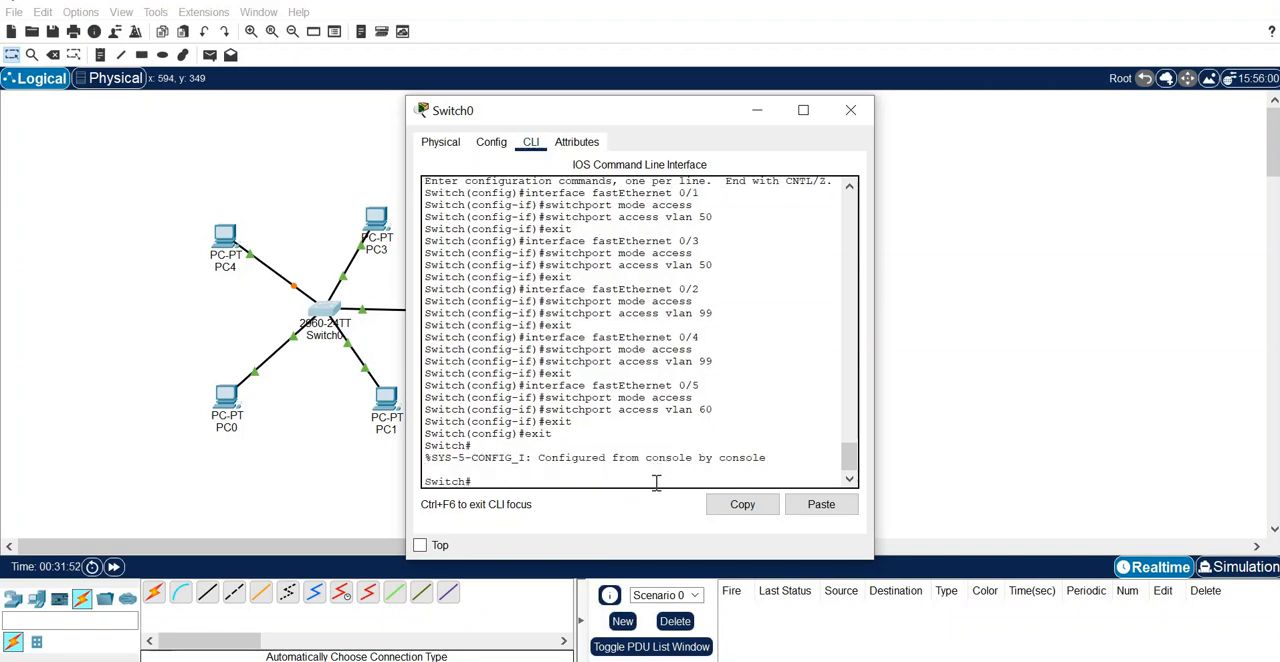
- Run show vlan on Switch0 and examine which ports belong to the student, admin and faculty VLANs
type("show vlan")
key("Return")
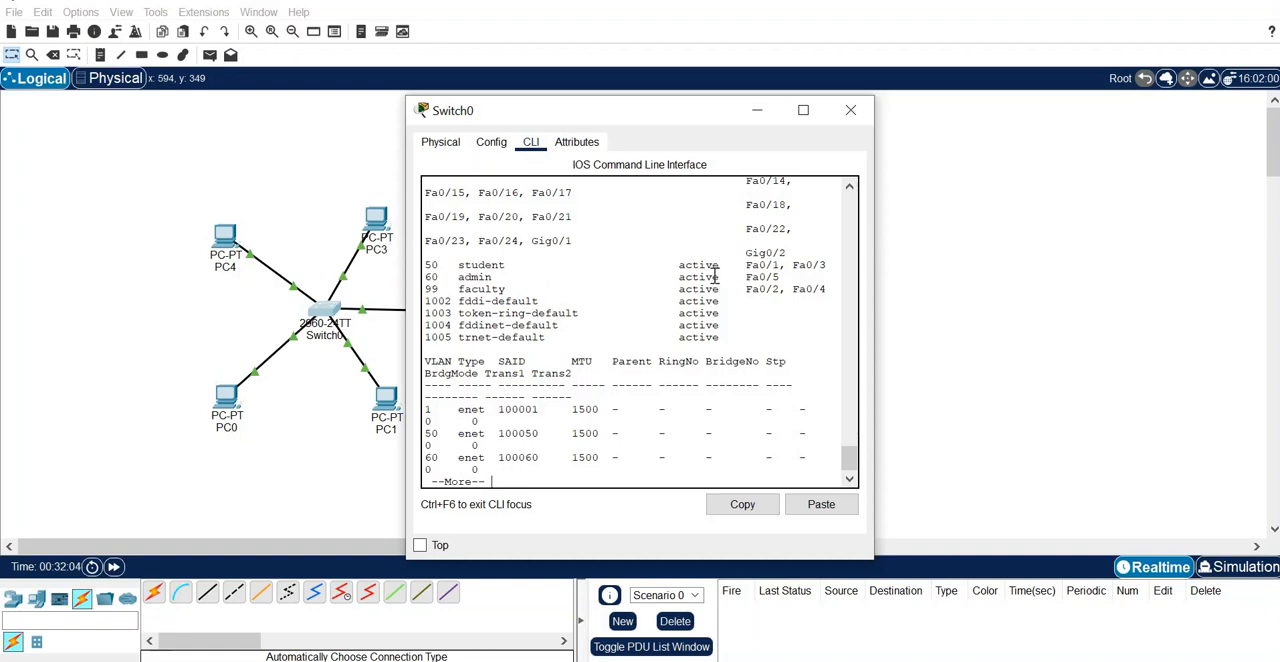
left_click_drag(743, 266, 826, 289)
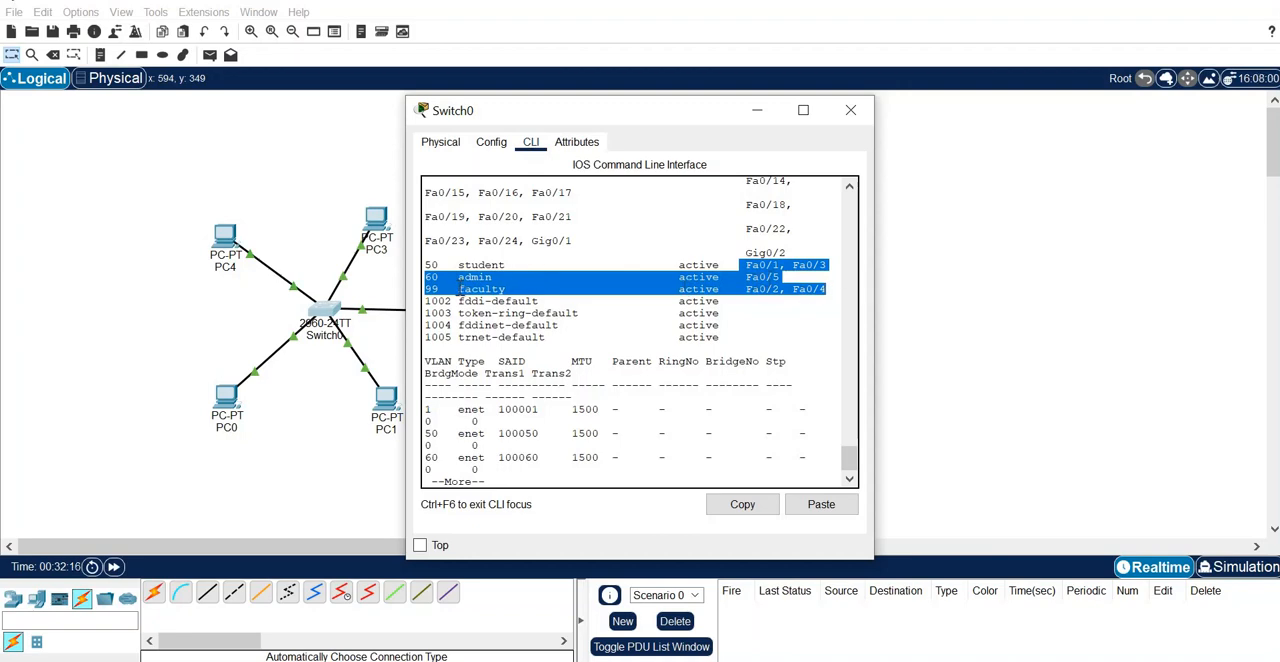
left_click(533, 471)
key("space")
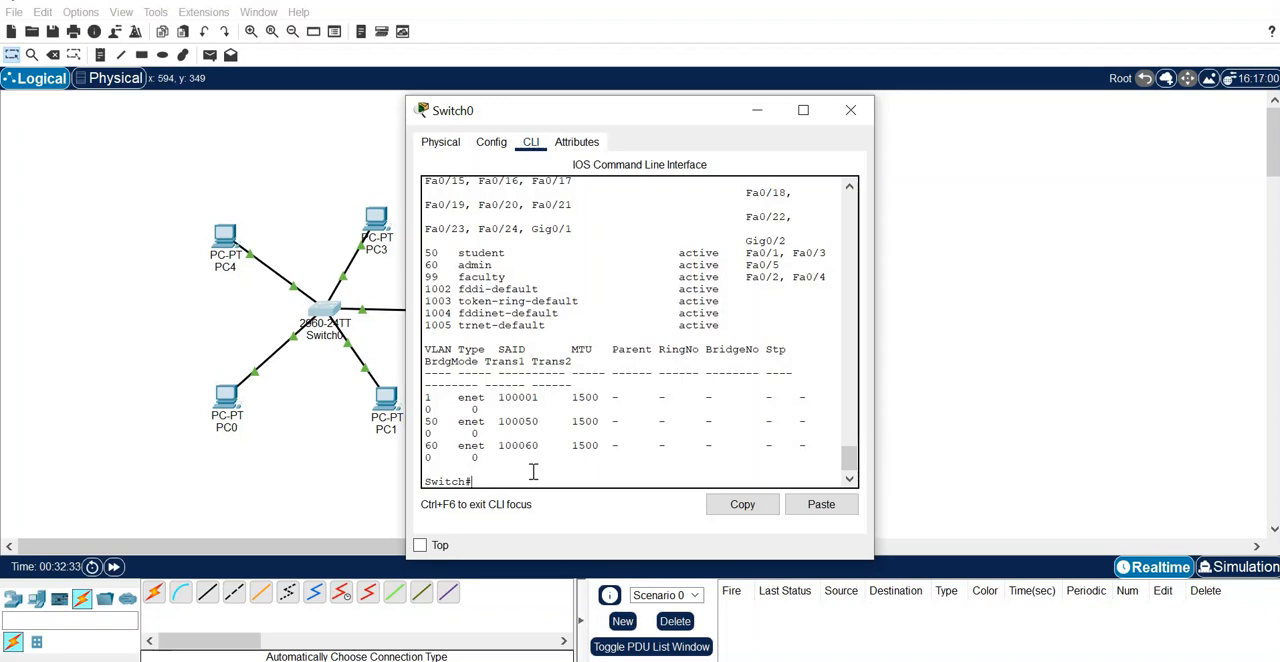
- Enter global configuration mode with config t and start configuring the VLAN 60 interface with interface vlan 60
type("con")
type("fig t")
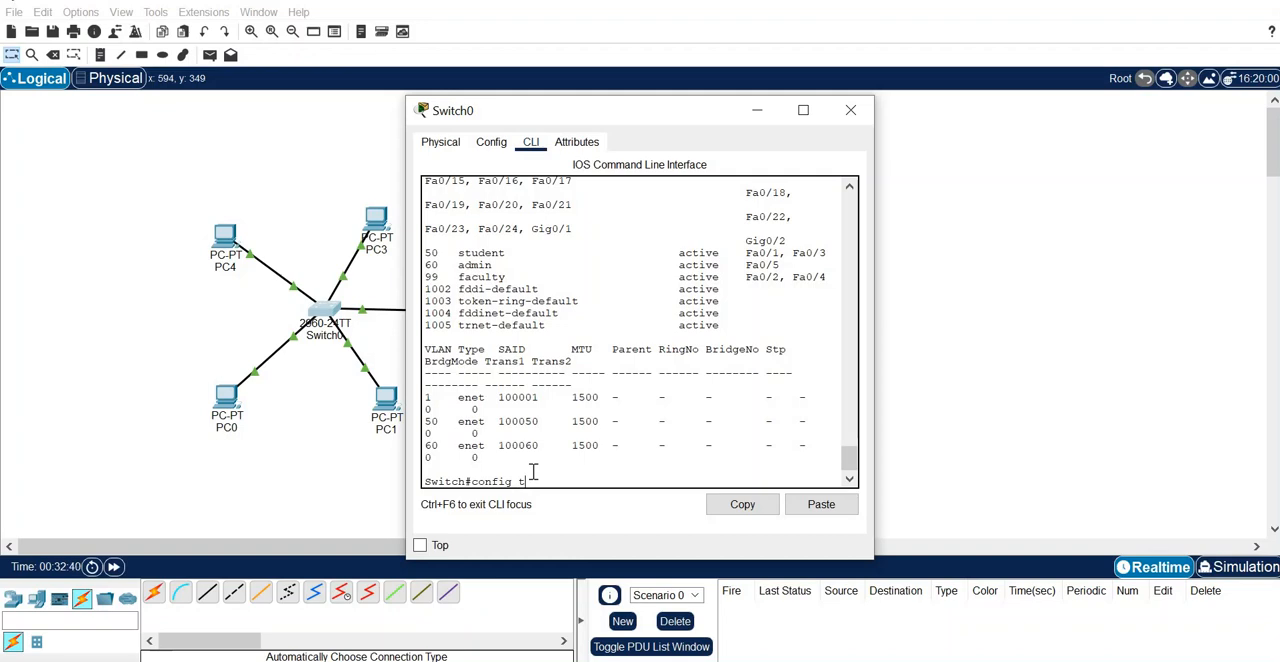
key("Return")
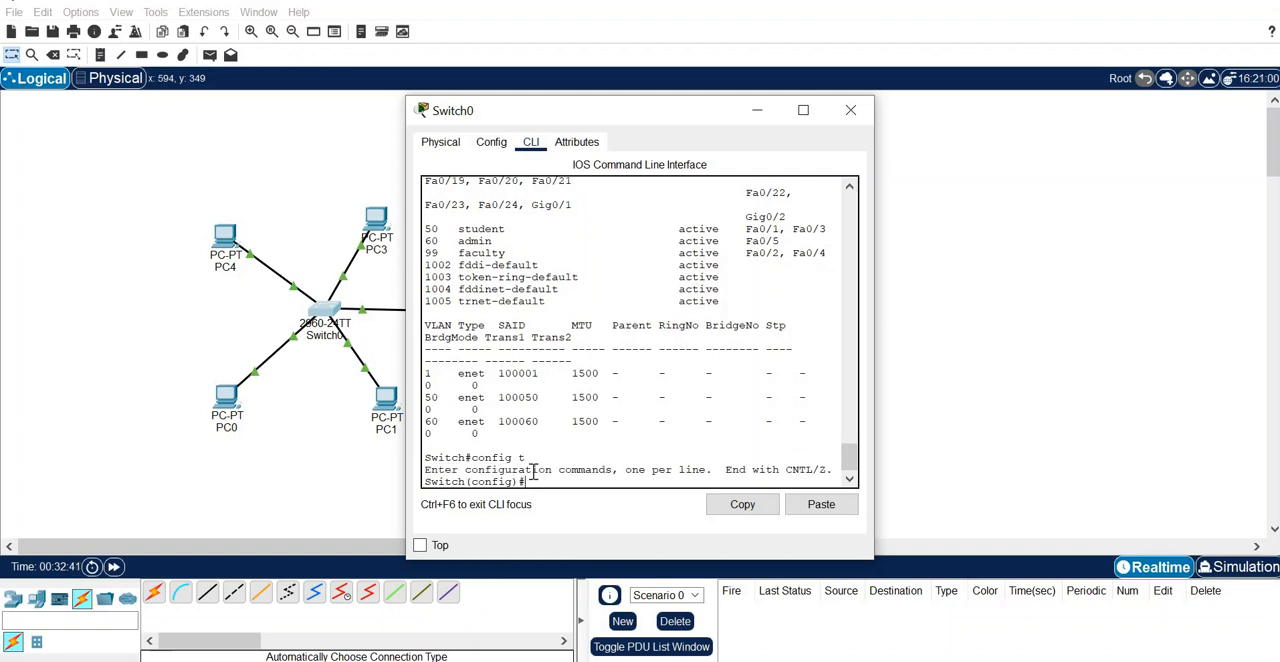
type("rnterface")
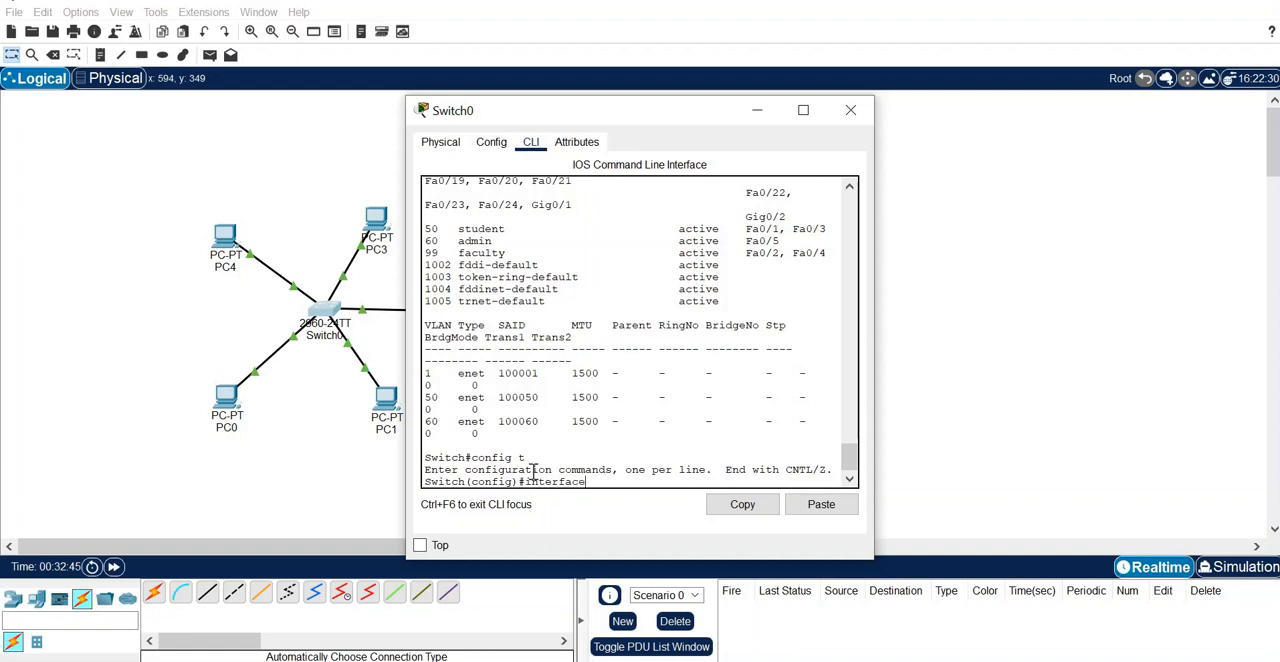
type(" vlan 60")
key("Return")
key("Return")
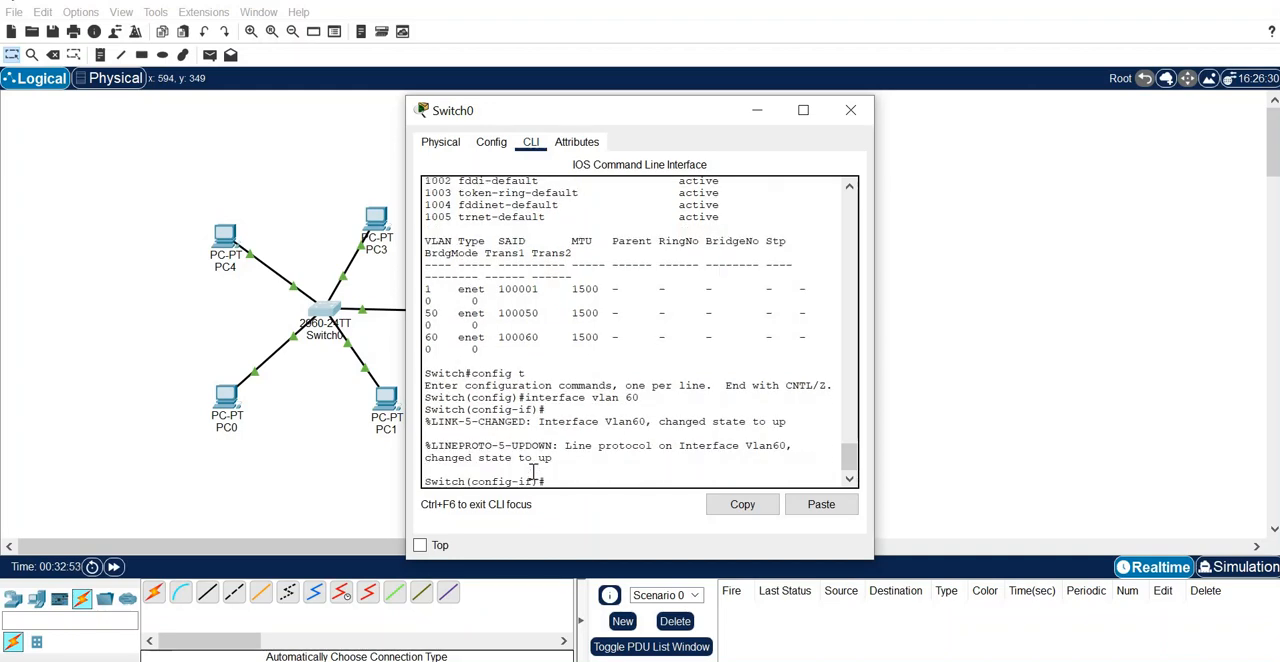
- Give the VLAN 60 interface the IP address 10.0.0.1 with subnet mask 255.0.0.0
type("ip address 10.0.0.1")
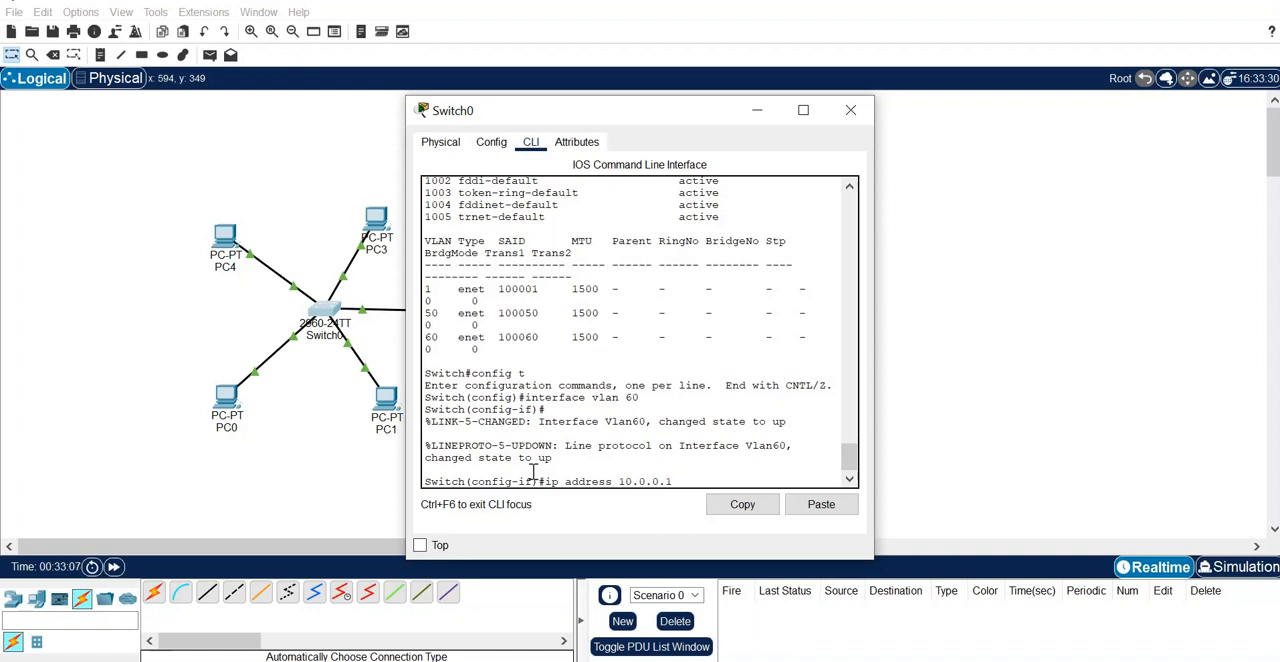
type(" 255.0.0.0")
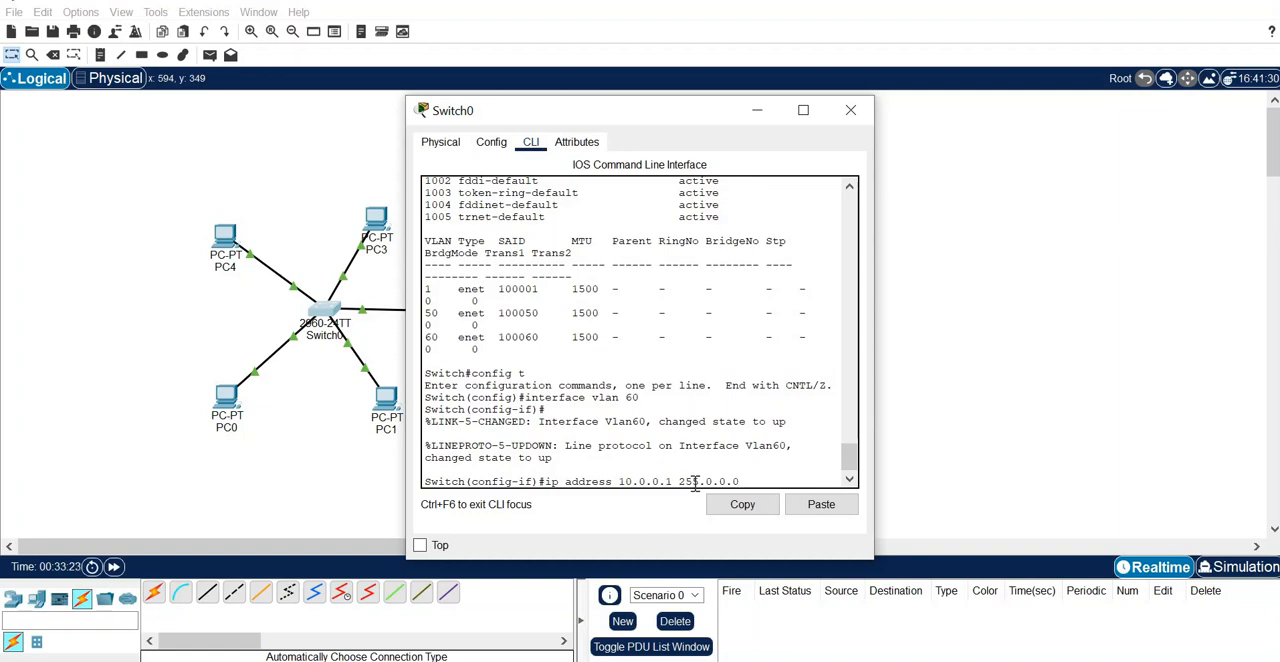
key("Return")
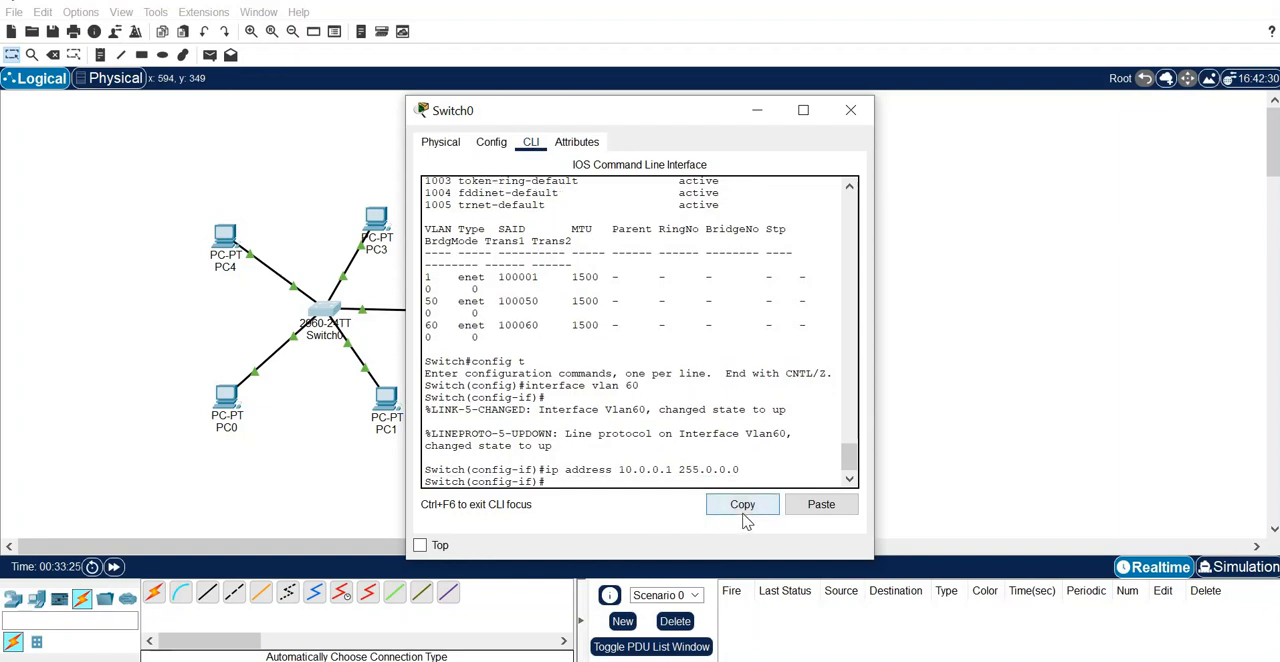
- Enable the VLAN 60 interface with the no shutdown command
type("no shutdown")
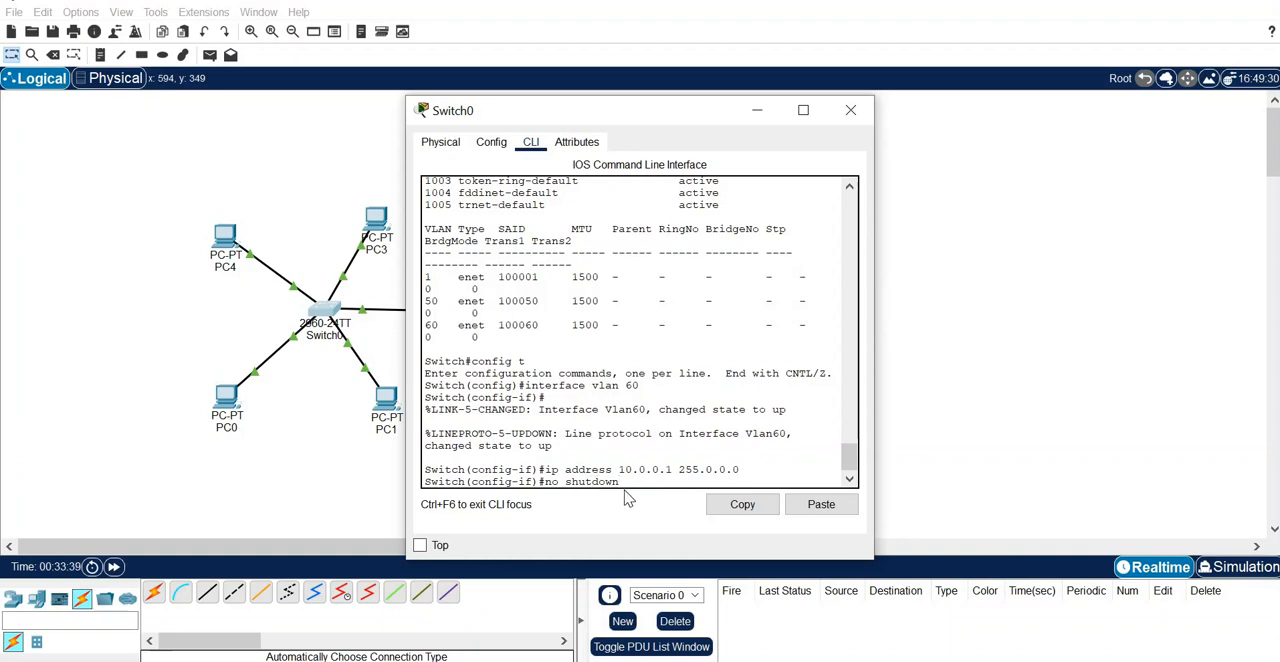
key("Return")
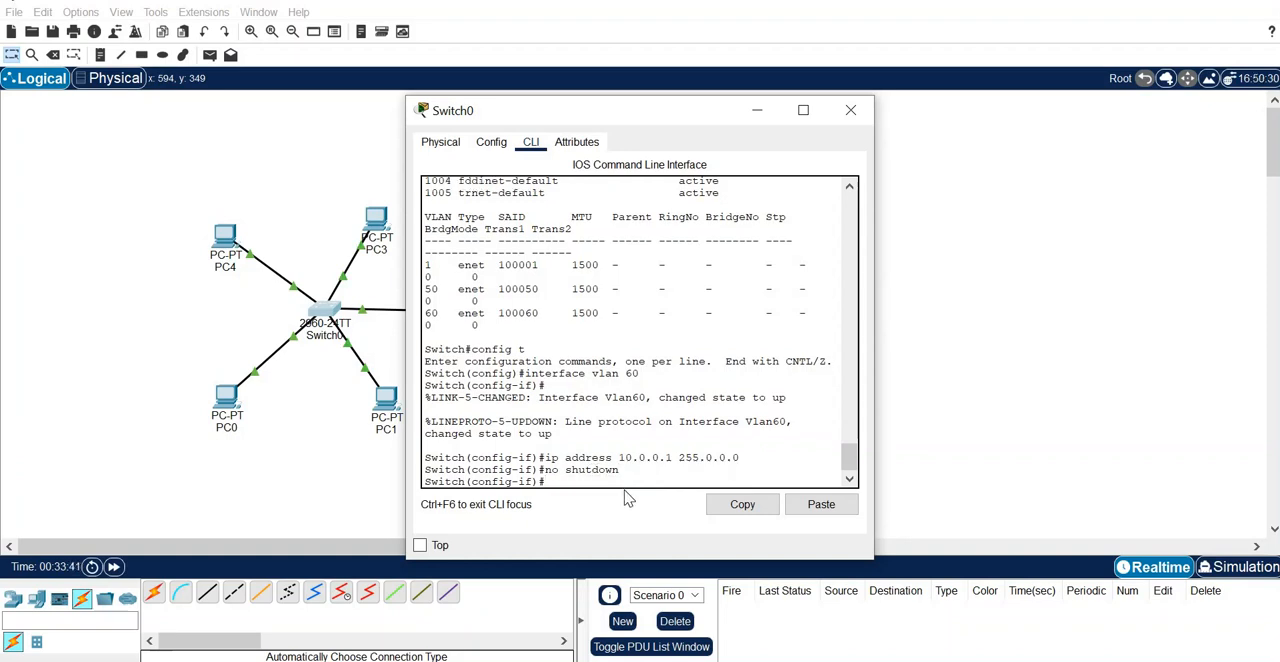
- Exit the VLAN 60 interface configuration and global configuration mode to get back to the Switch# prompt
type("exit")
key("Return")
type("exi")
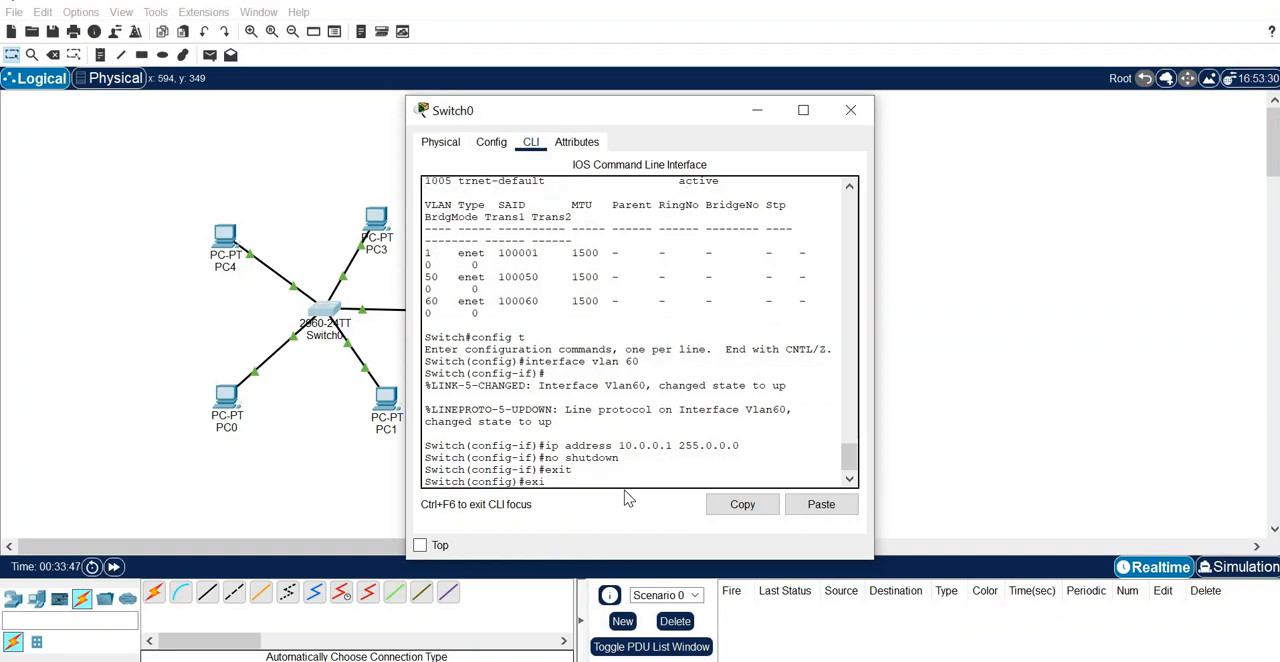
type("t")
key("Return")
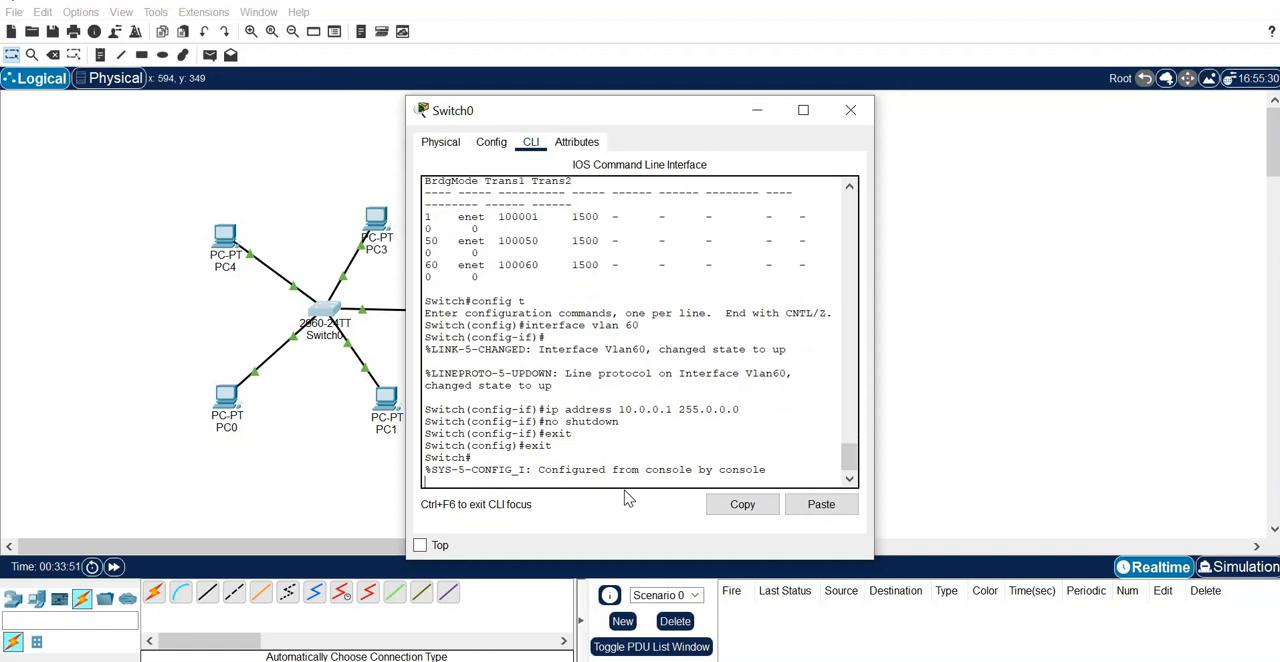
key("Return")
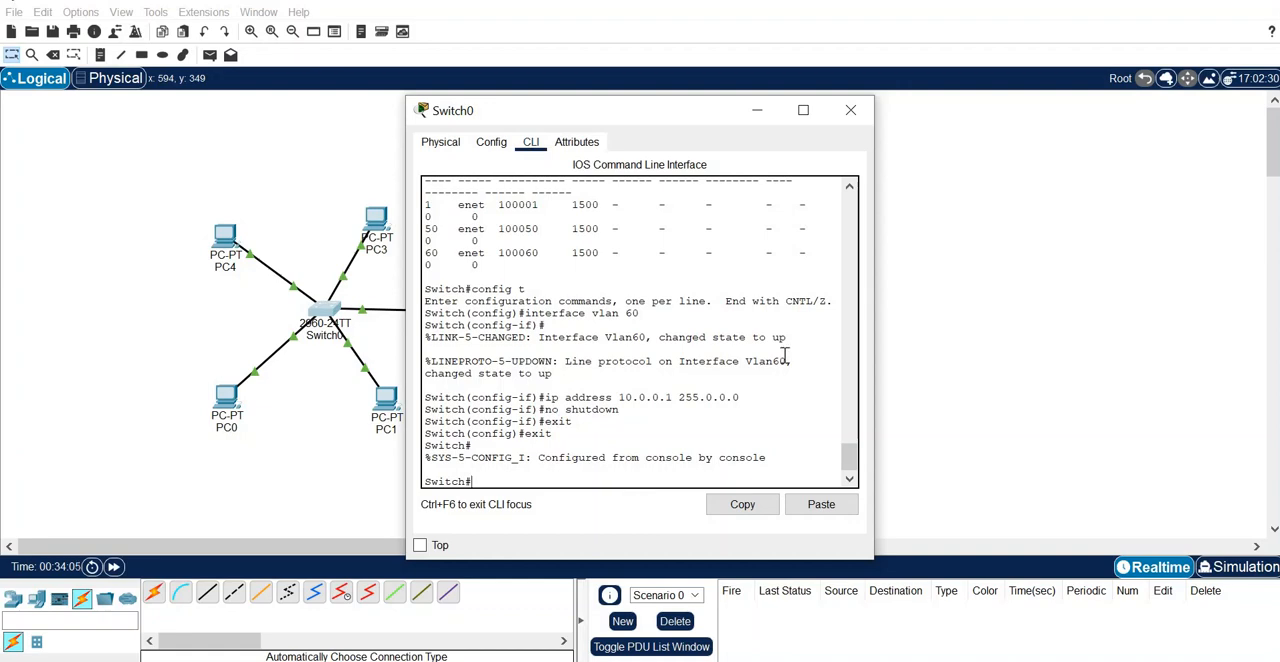
- Close Switch0's window and ping the VLAN 60 address 10.0.0.1 from PC4's command prompt
left_click(849, 116)
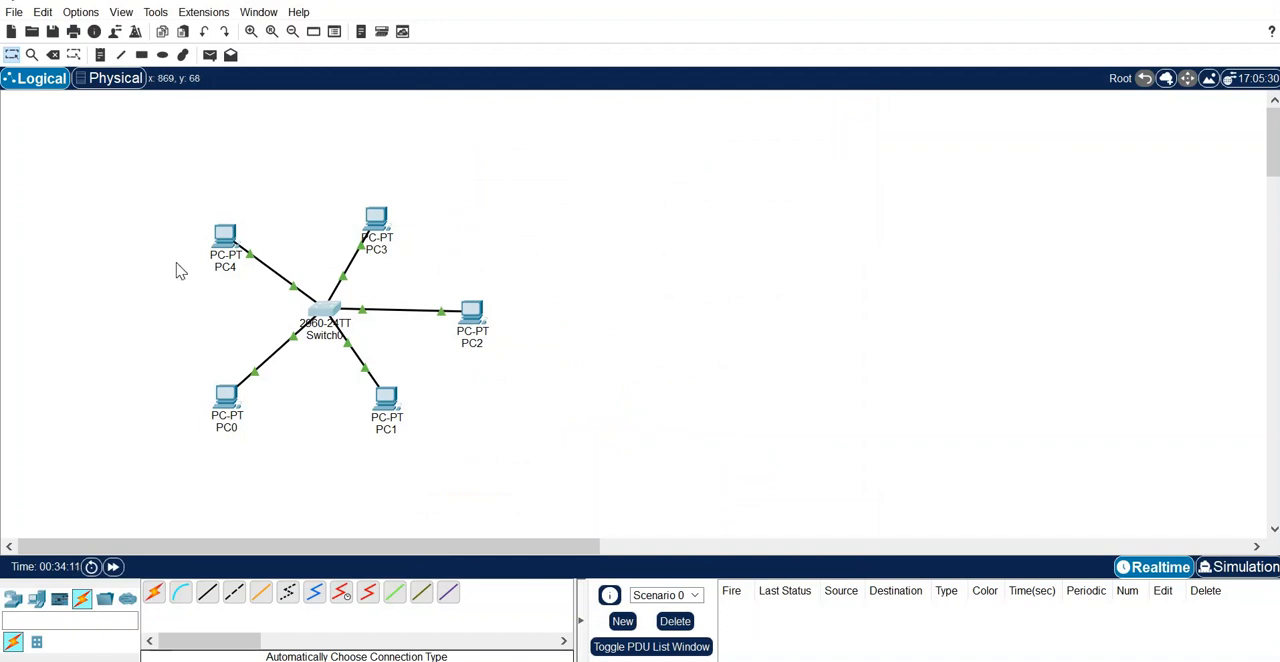
mouse_move(224, 244)
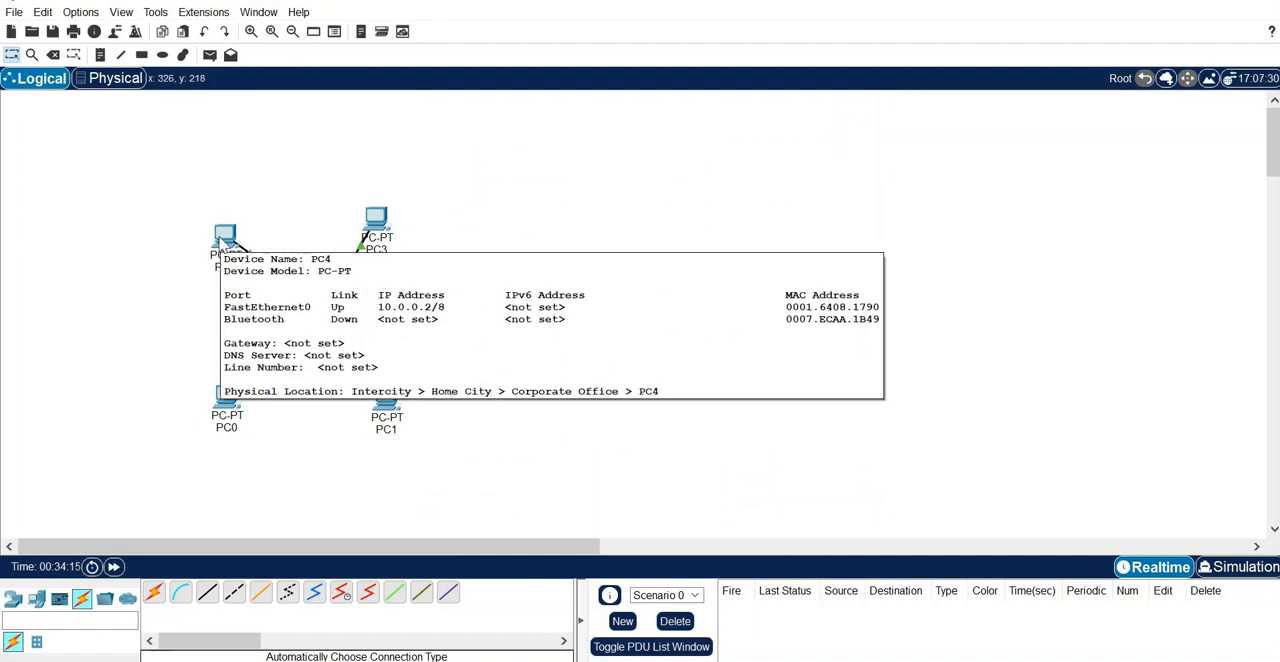
left_click(225, 242)
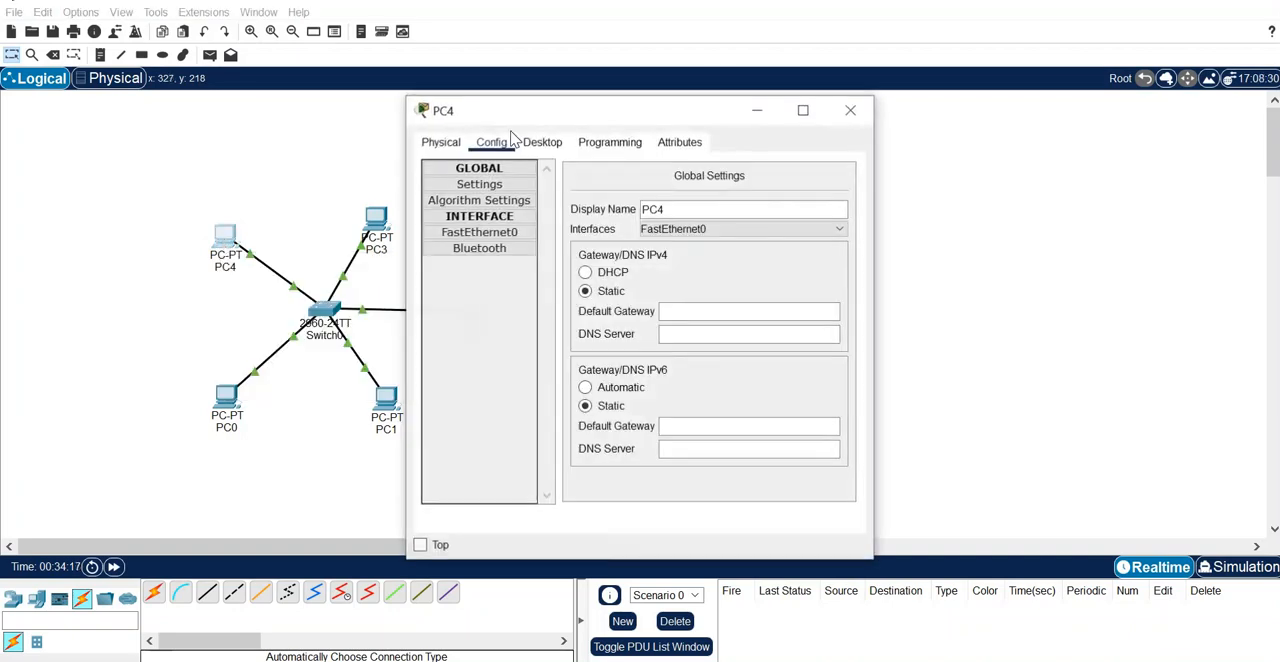
left_click(535, 142)
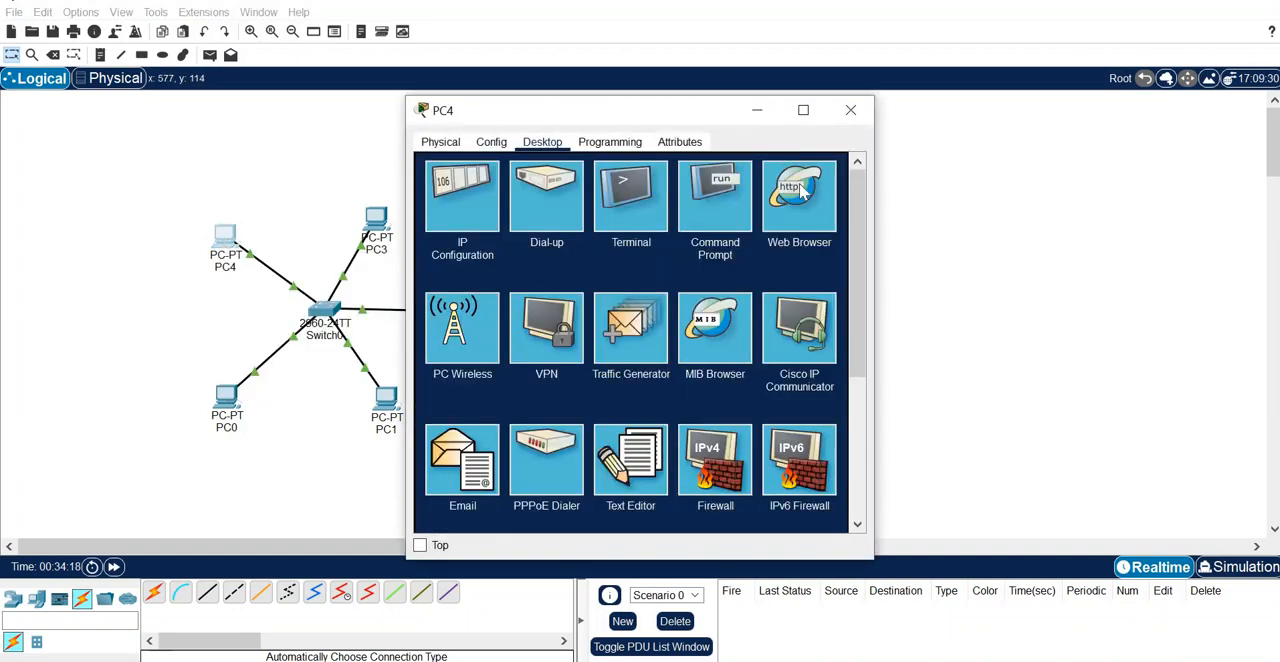
left_click(712, 225)
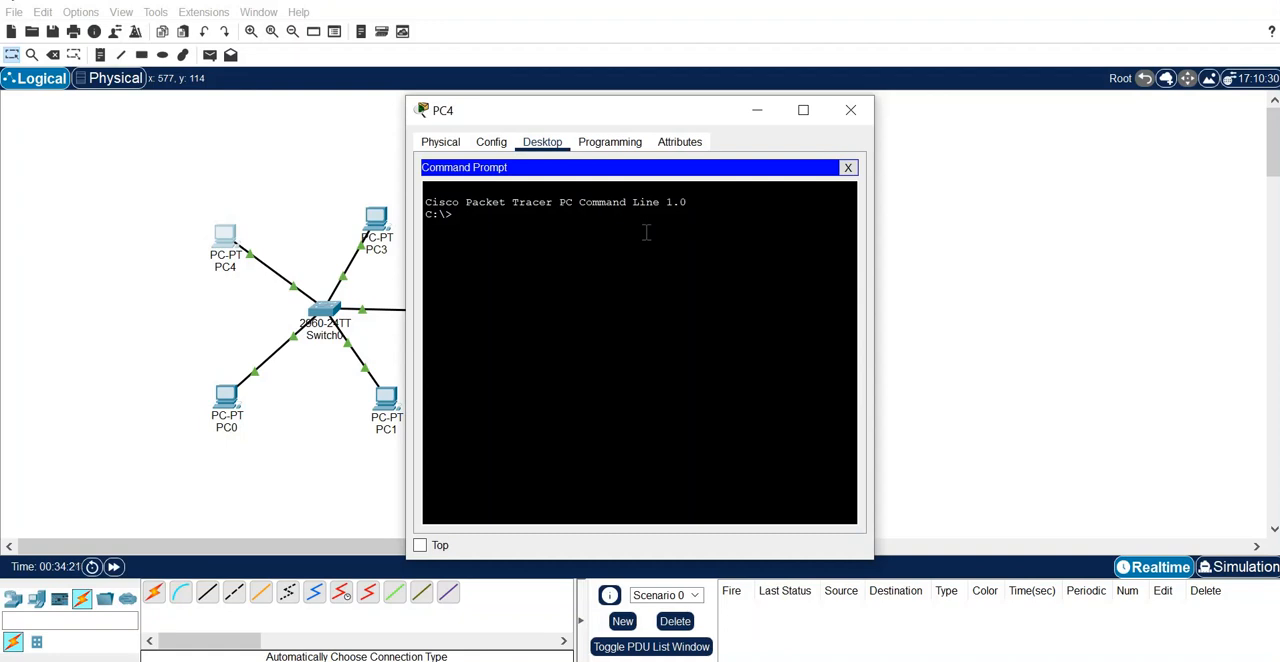
type("pin")
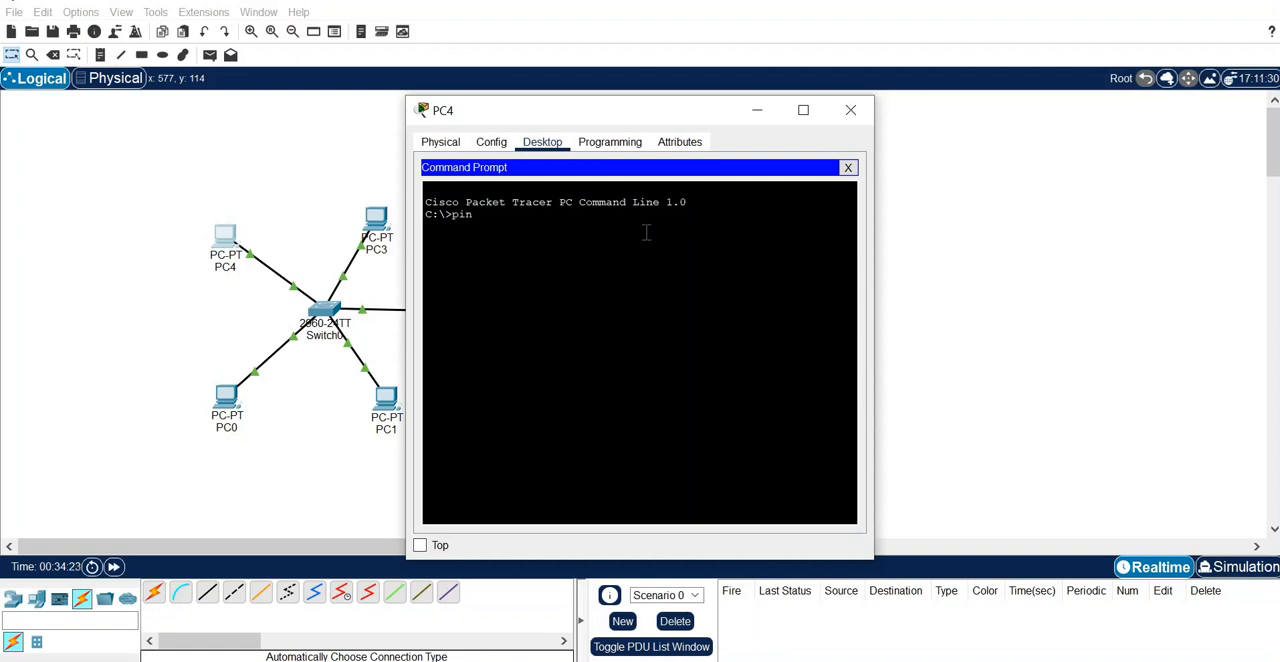
type("g 1")
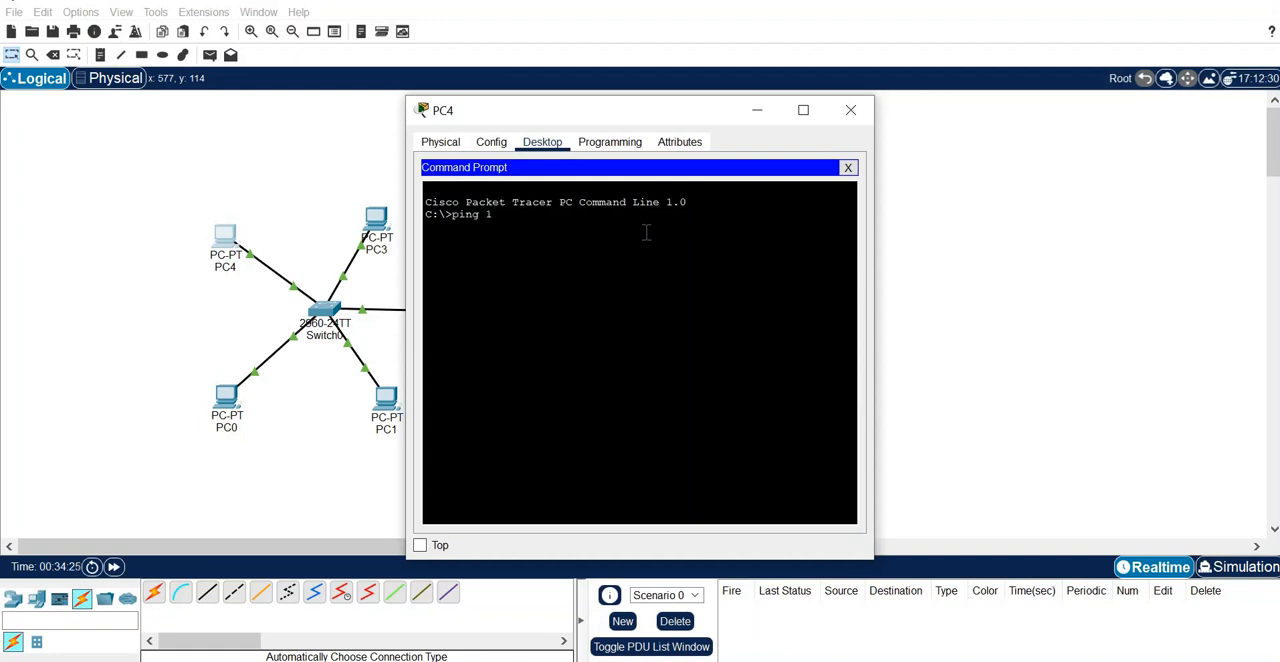
type("0.0.0.1")
key("Return")
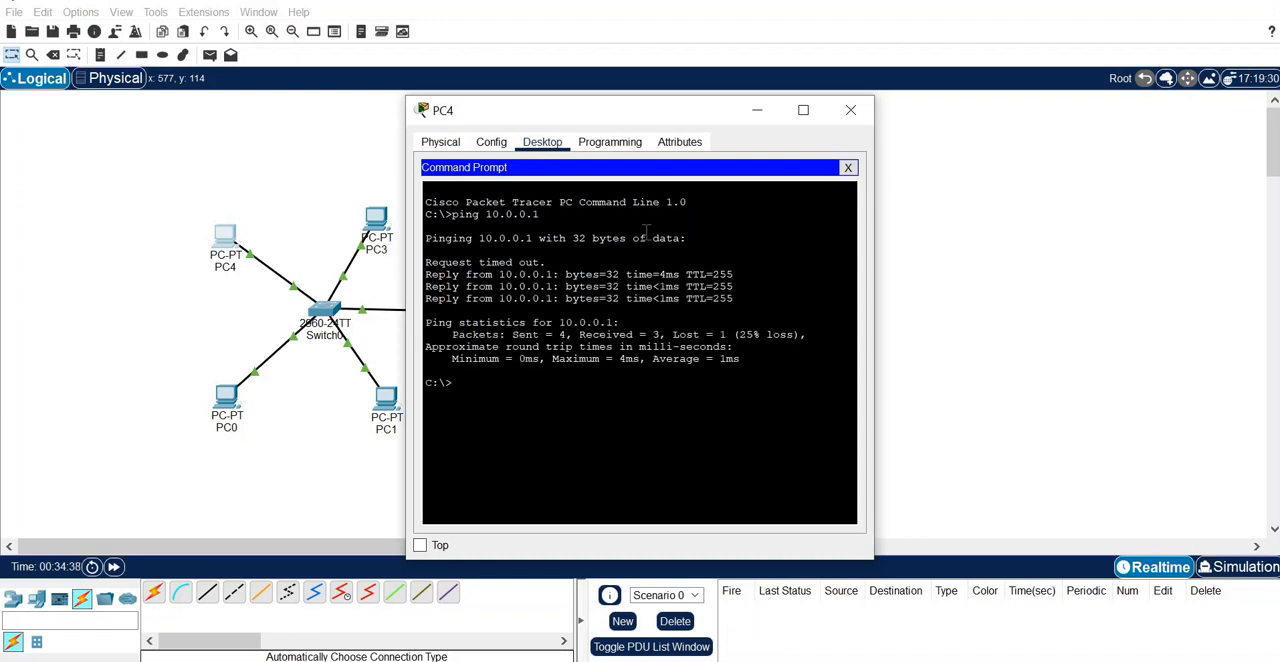
- Repeat the ping to 10.0.0.1 from PC4 and close PC4's window
key("Up")
key("Return")
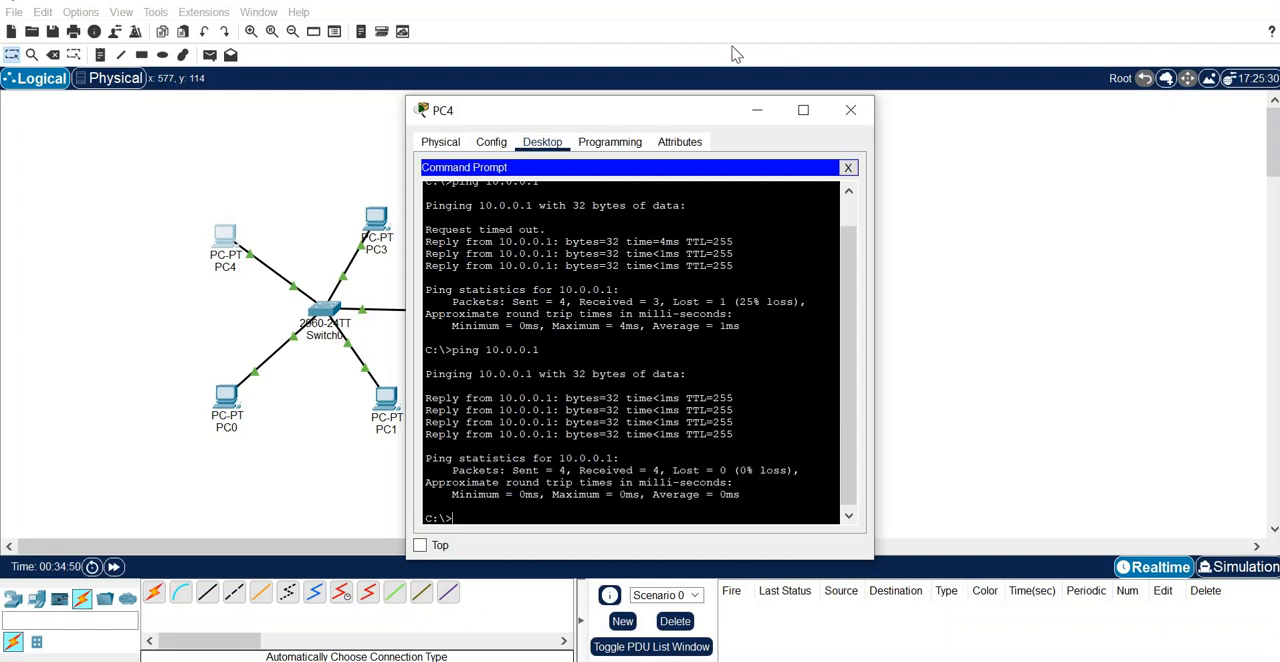
left_click(848, 111)
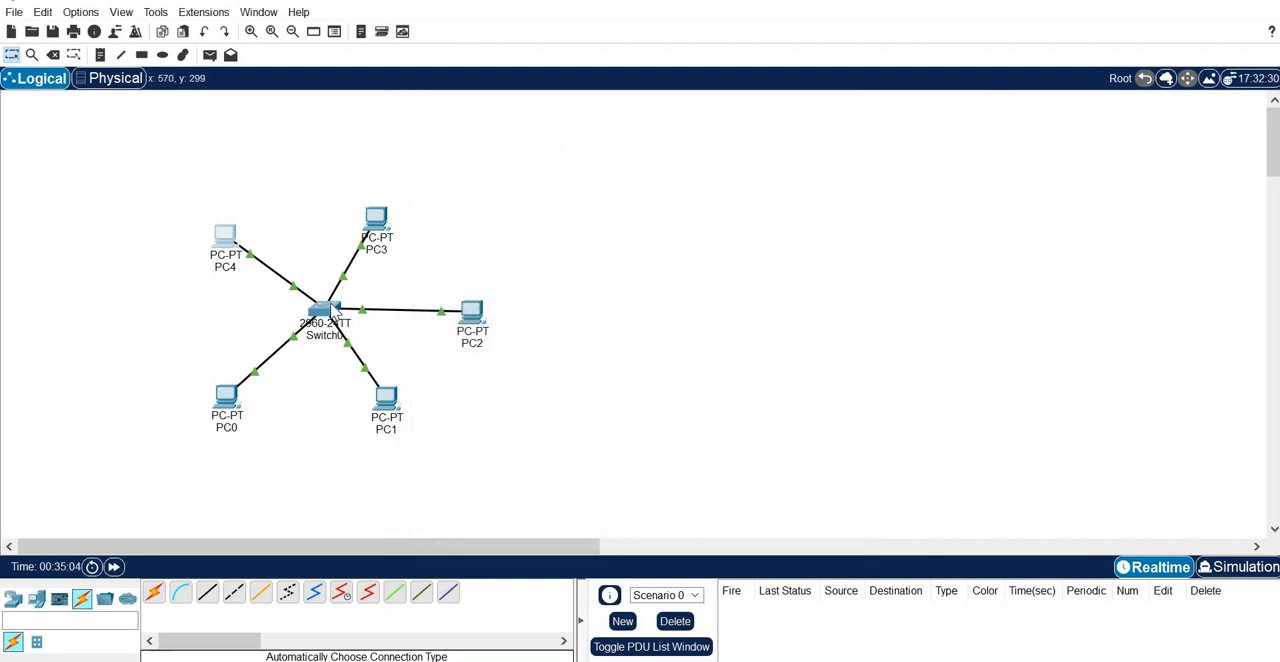
- Reopen Switch0's command line and enter global configuration mode with config t
mouse_move(334, 313)
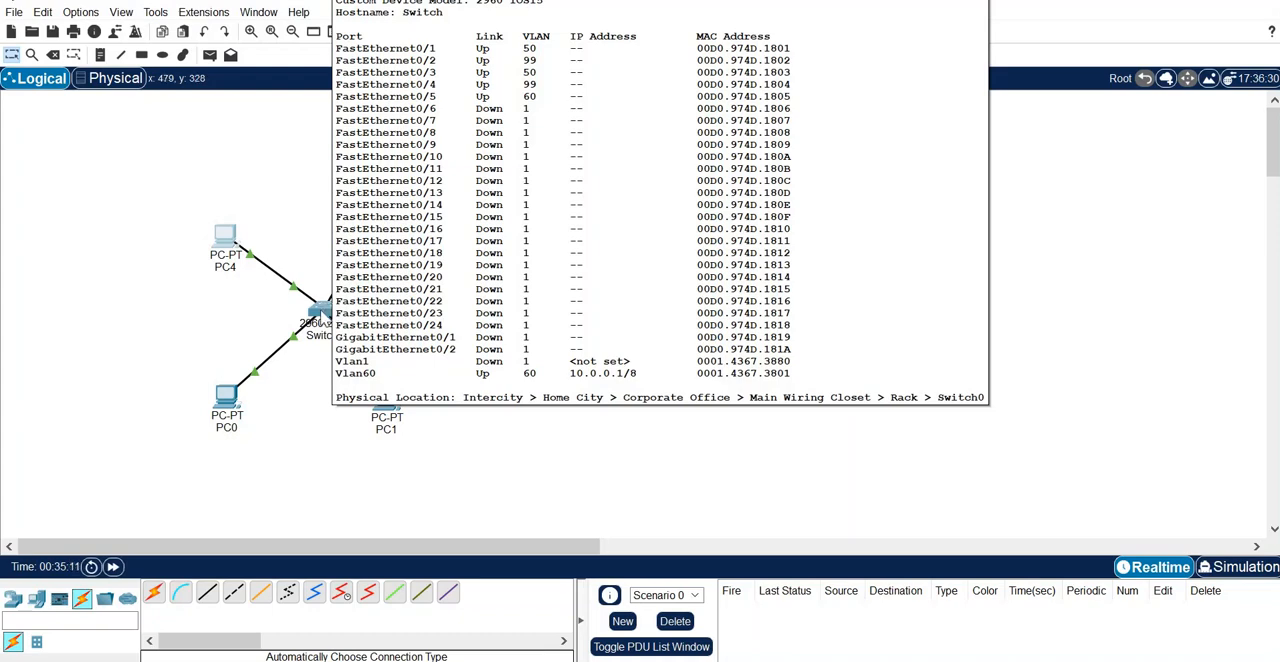
left_click(322, 314)
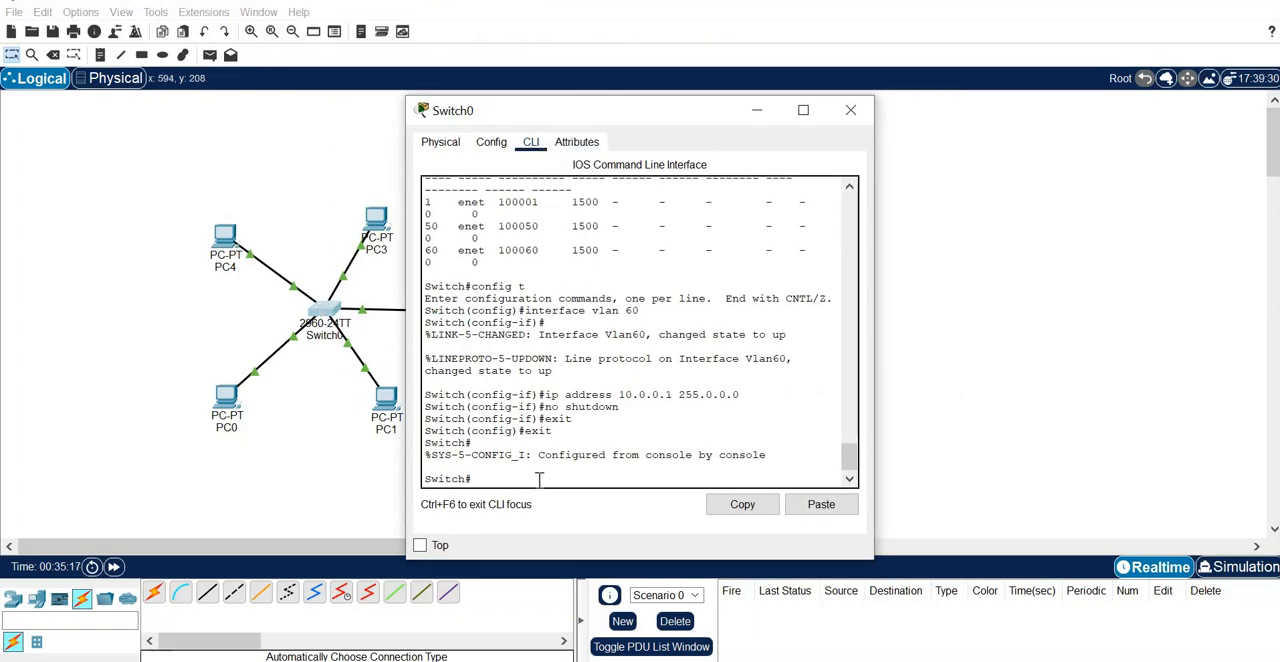
type("config t")
key("Return")
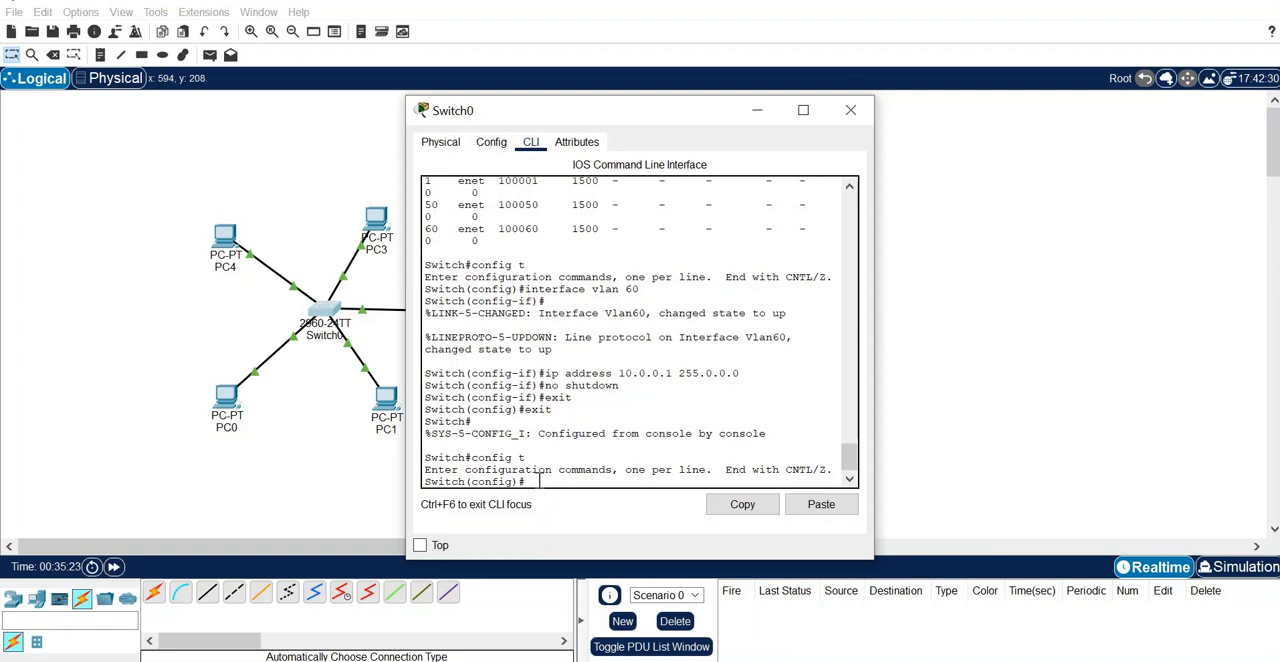
- Start configuring all virtual terminal lines on Switch0 with line vty 0 15
type("line vty 0 15")
key("Return")
- Set the remote access password for the vty lines and require it with the login command
type("p")
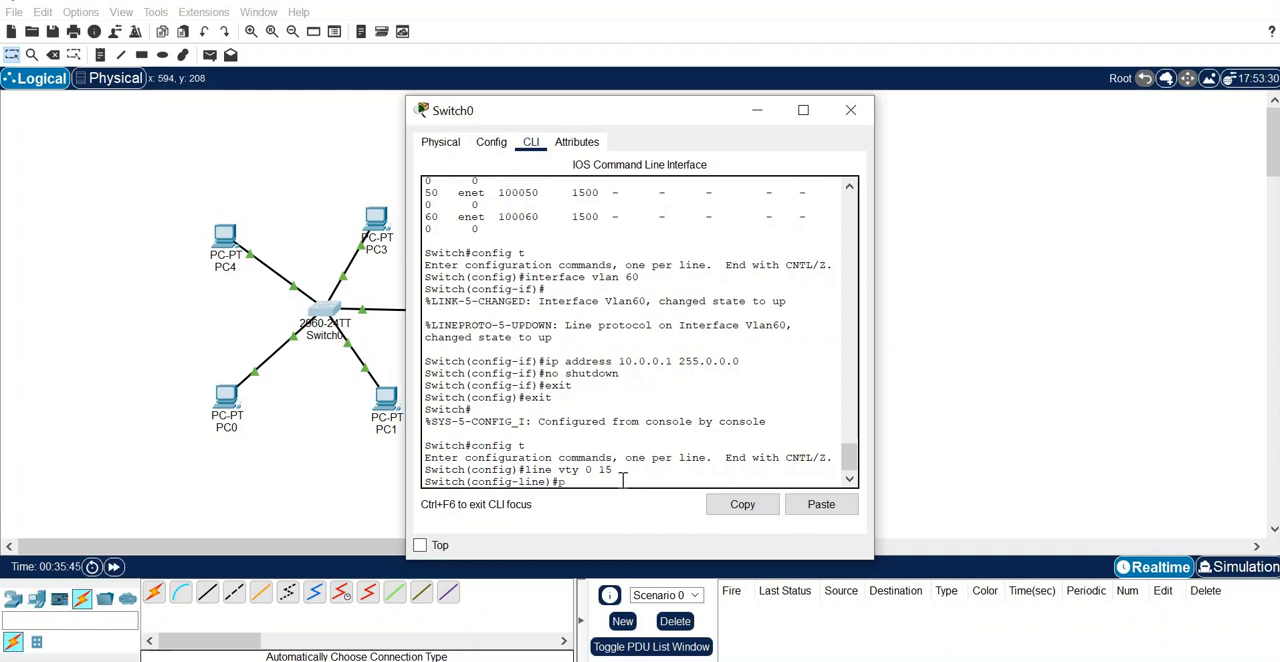
type("assword aa")
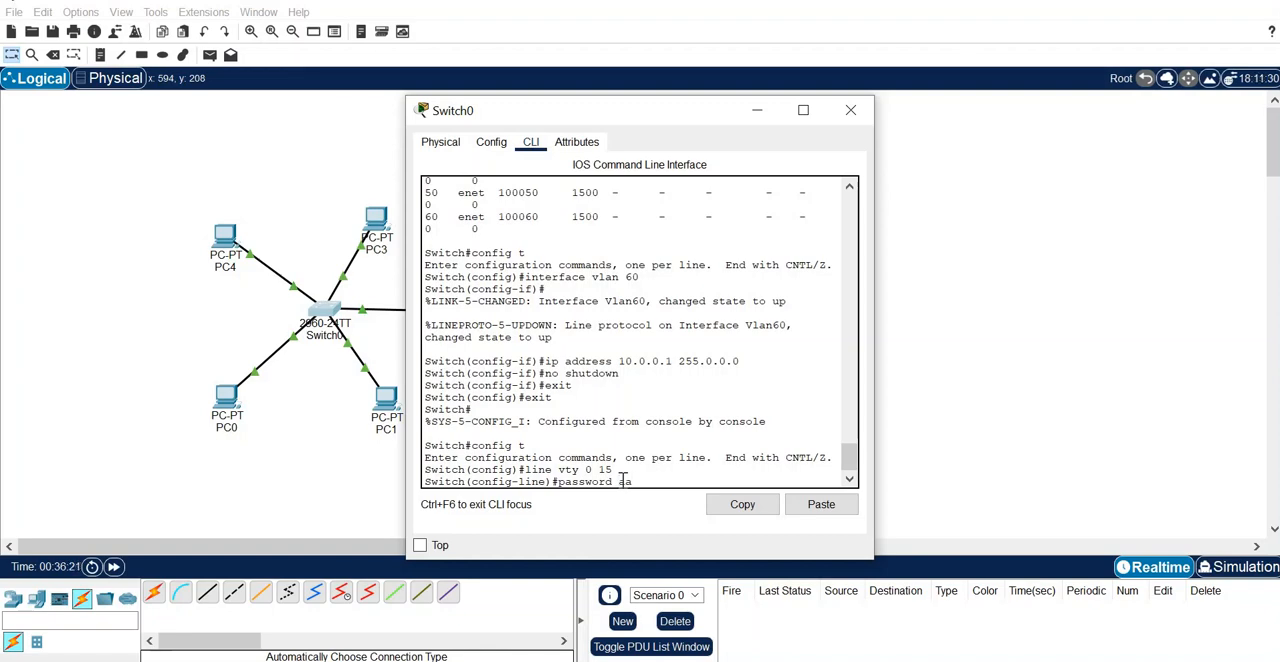
key("Return")
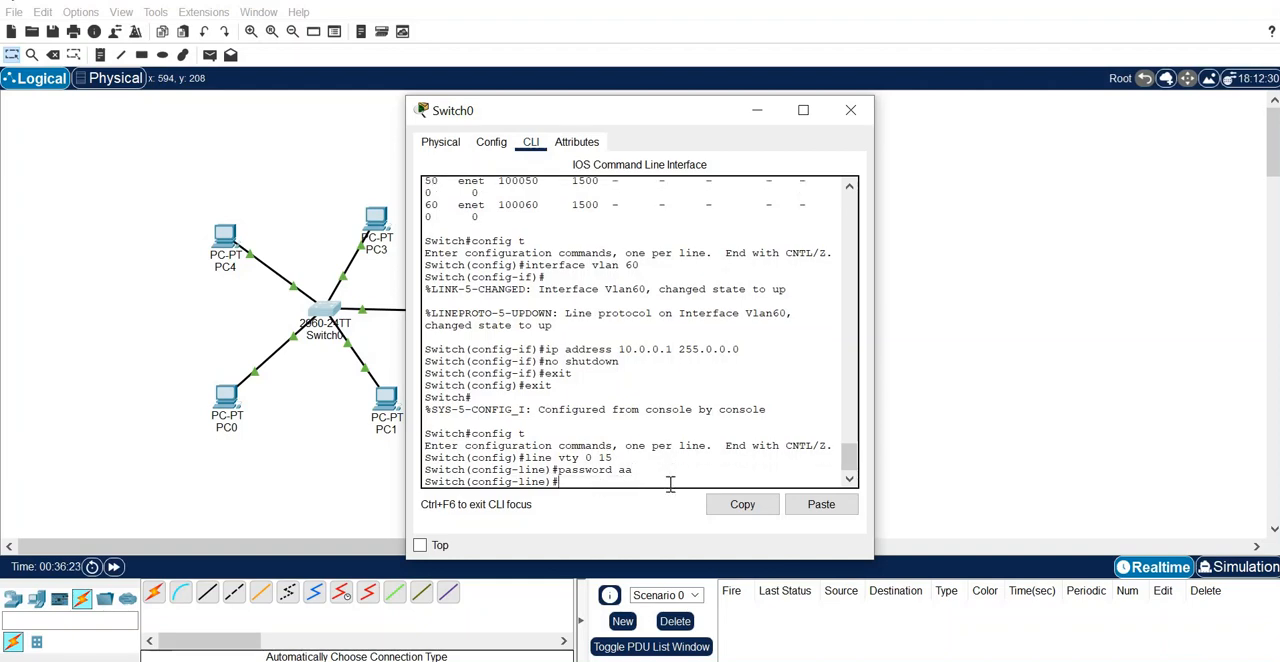
type("login")
key("Return")
- Set the switch's privileged mode password with the enable secret command
type("e")
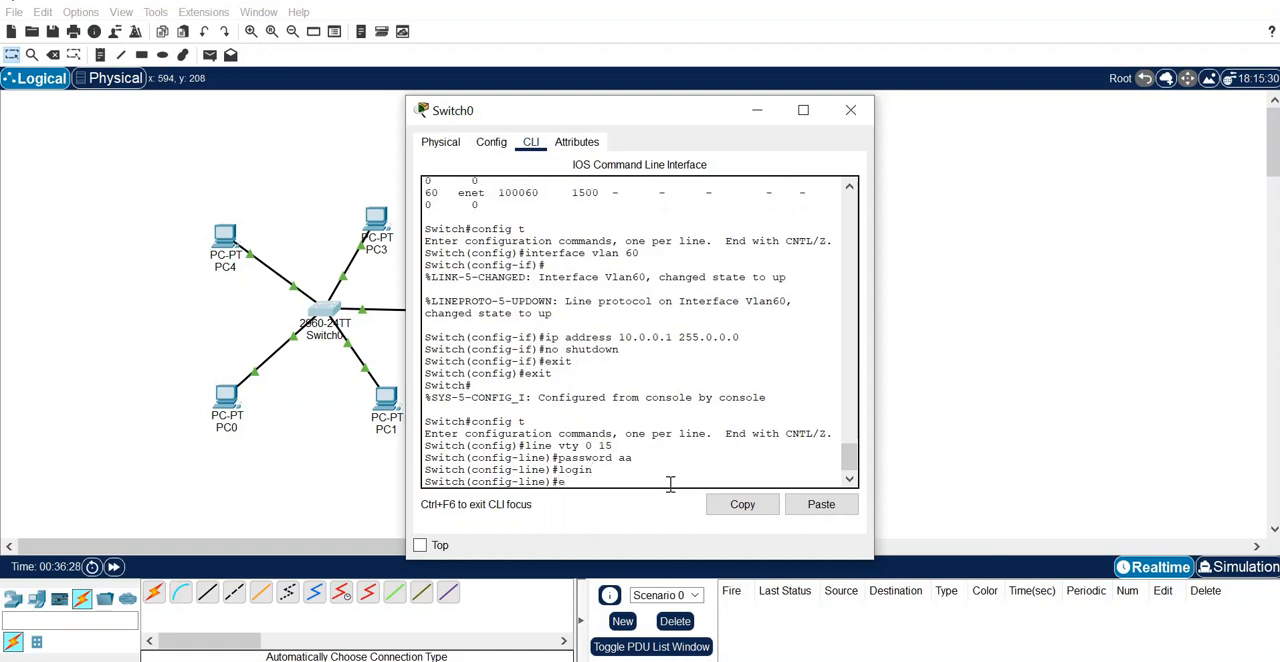
type("nable secret ")
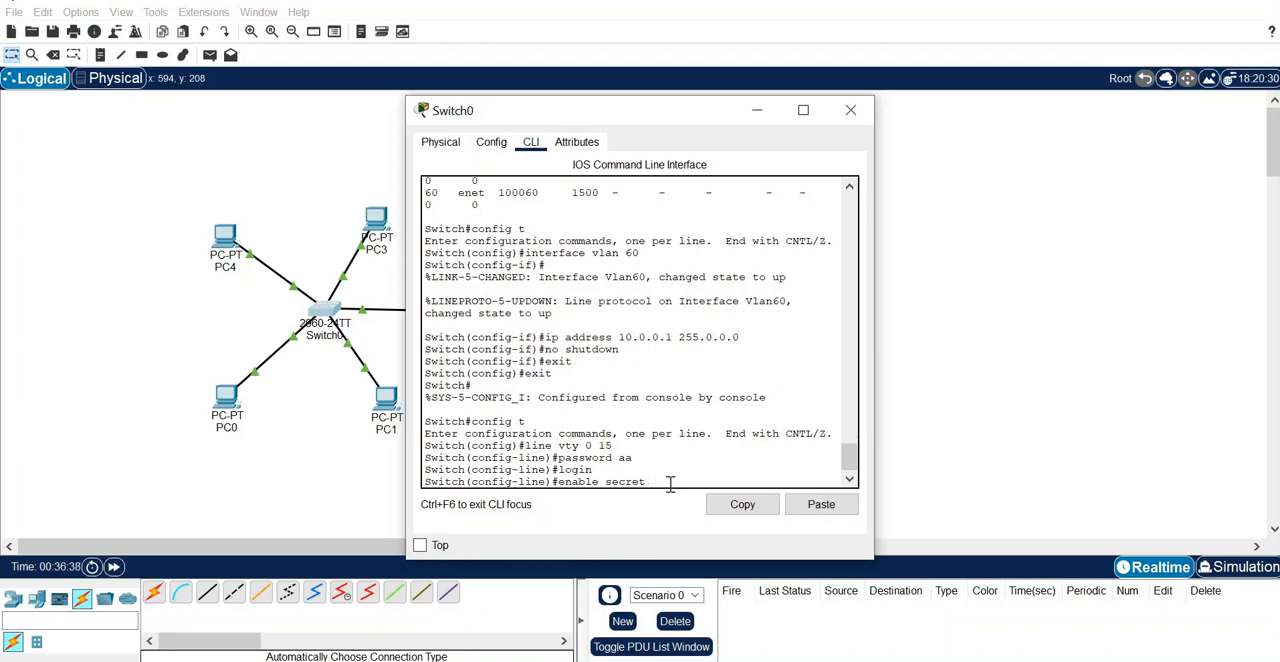
type("bb")
key("Return")
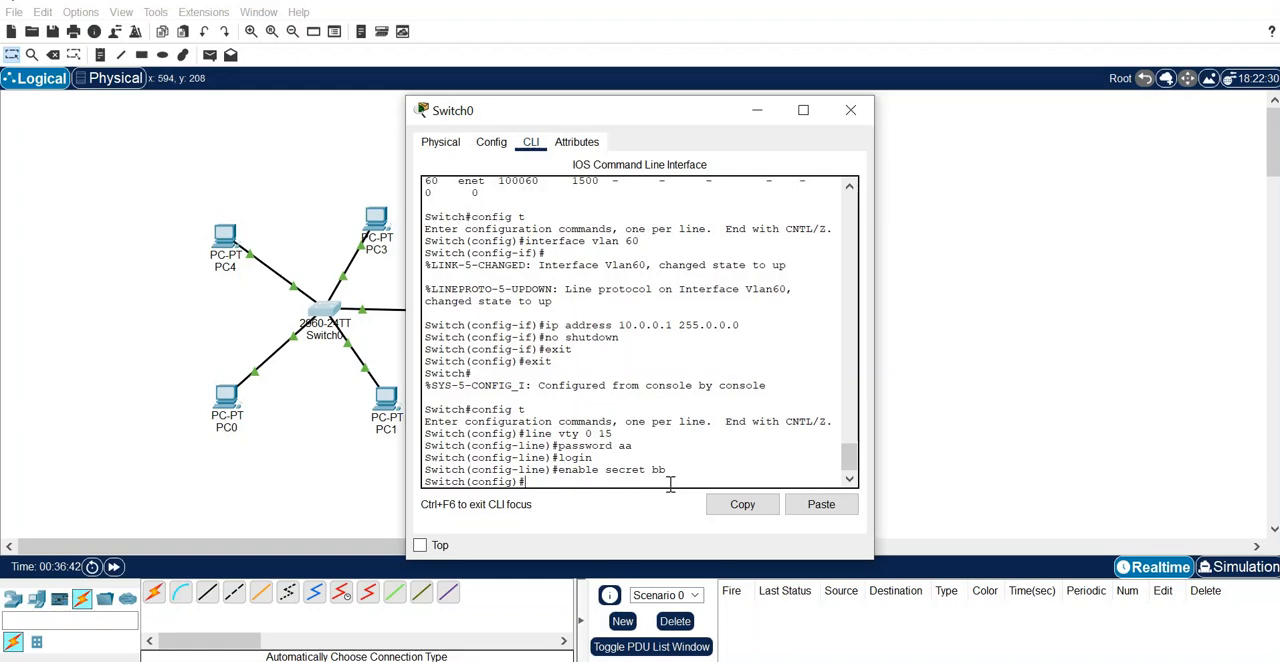
- Exit global configuration mode to the Switch# prompt and close Switch0's window
type("exit")
key("Return")
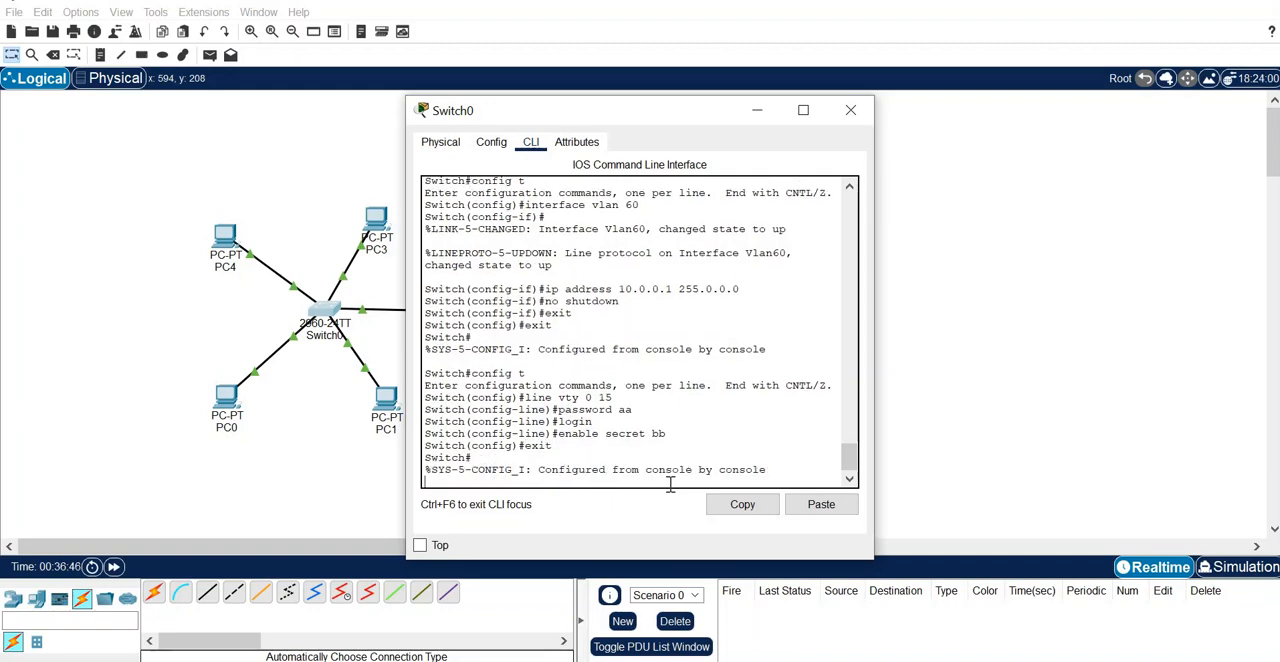
key("Return")
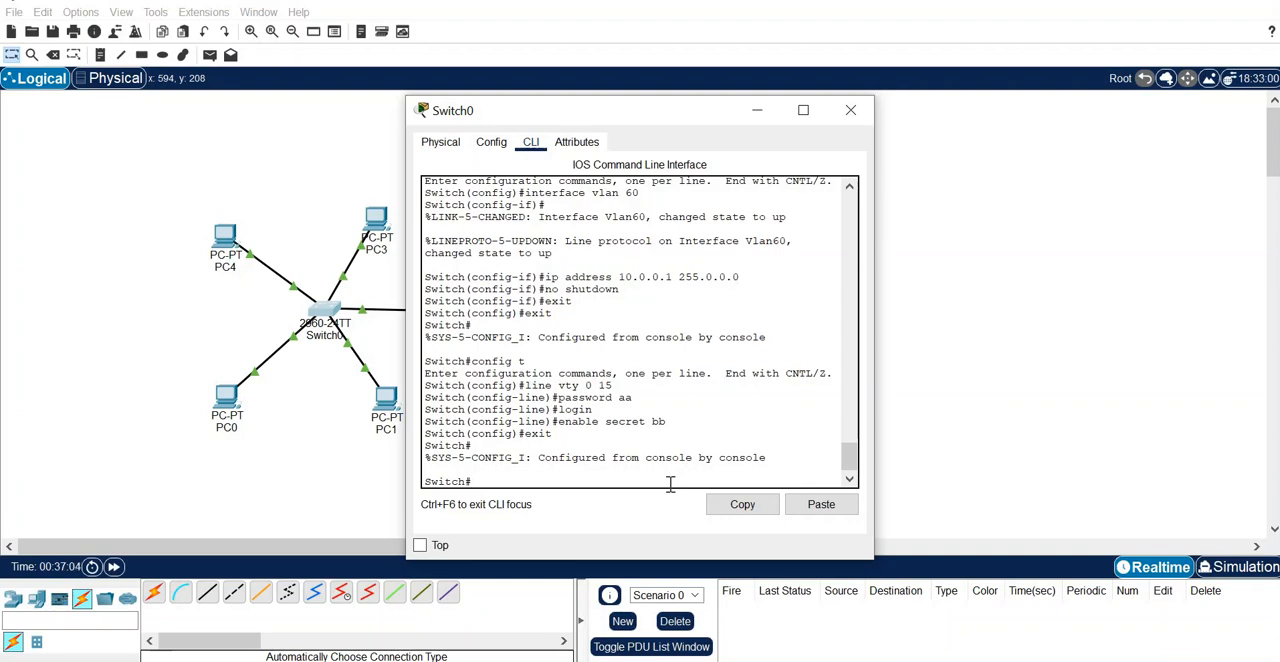
left_click(851, 112)
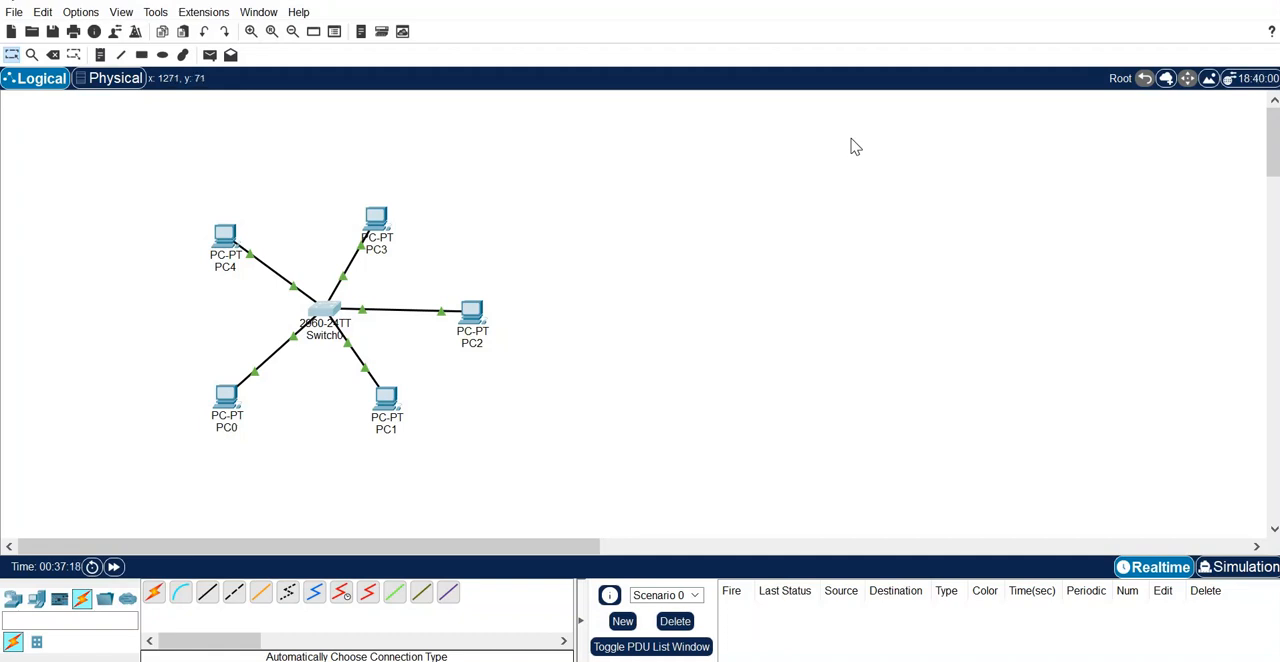
- Open a telnet session to 10.0.0.1 from PC4's command prompt and log in with the vty line password
left_click(228, 243)
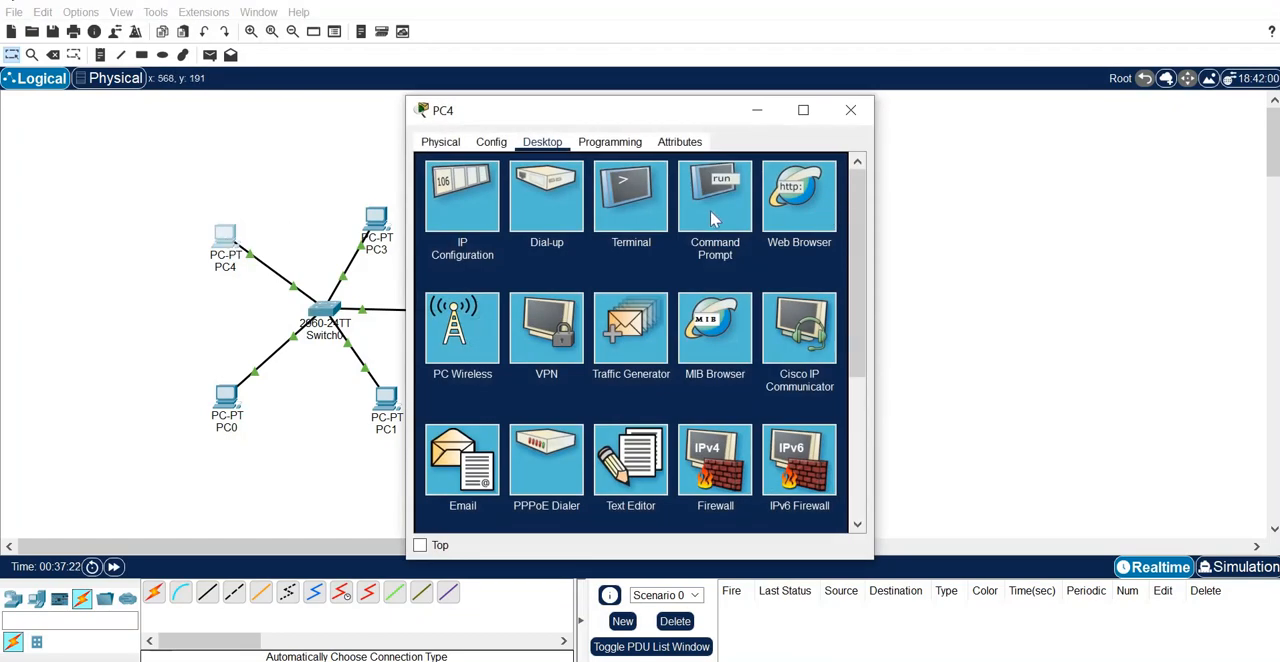
left_click(712, 219)
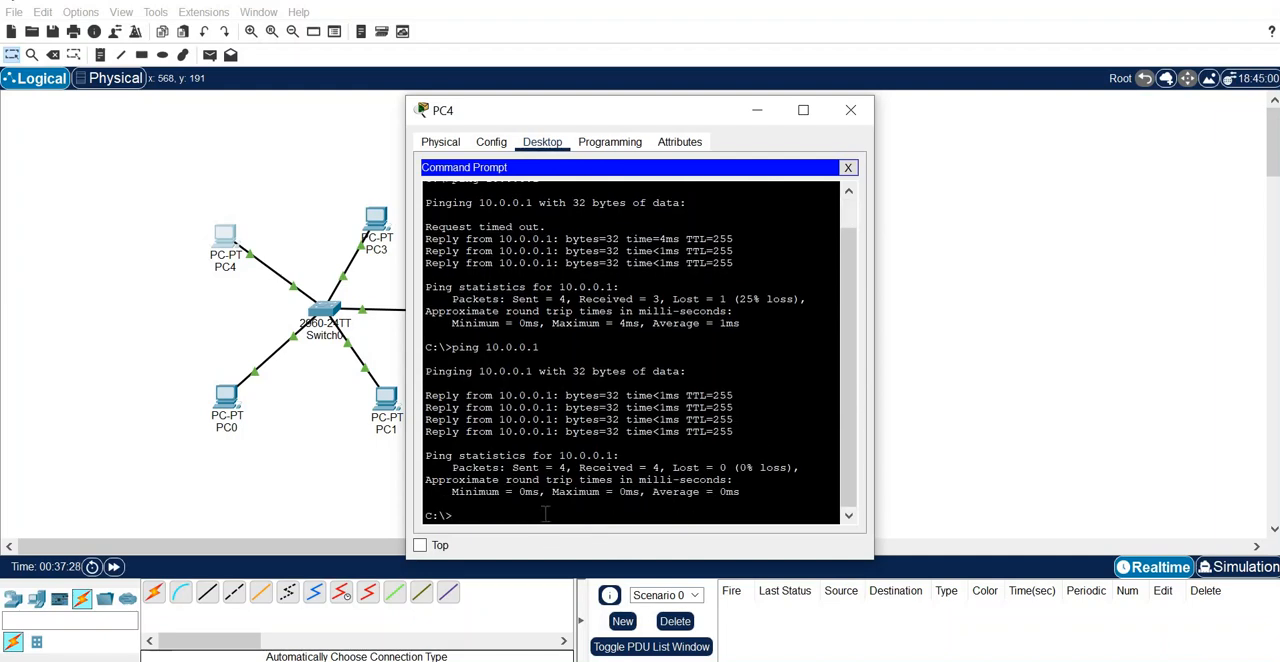
type("telnet 10.0.0.1")
key("Return")
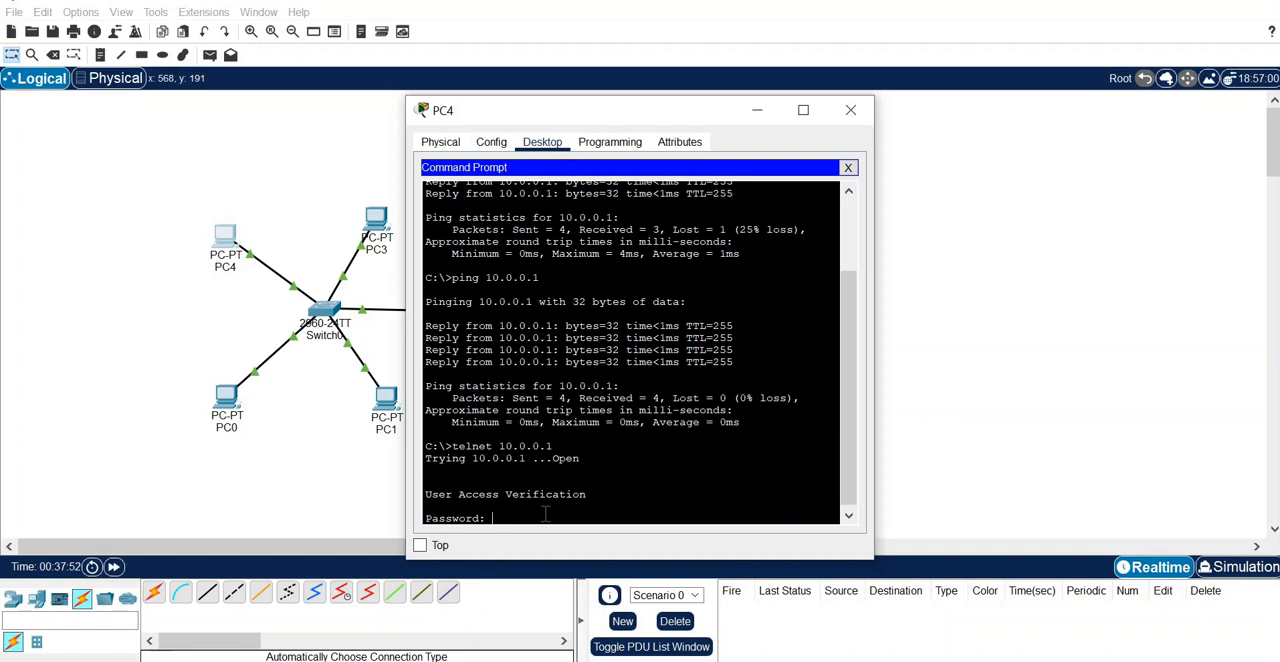
key("Return")
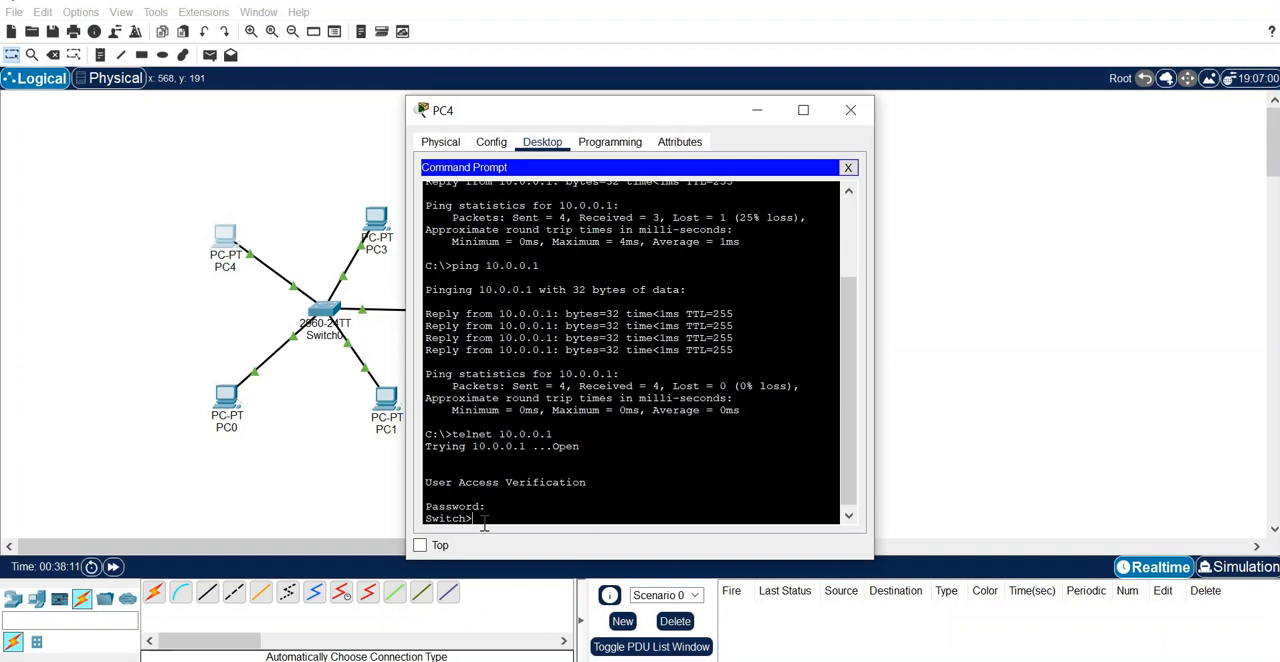
- Enter privileged mode in the telnet session with enable and the enable secret password, and close PC4's window
type("nable")
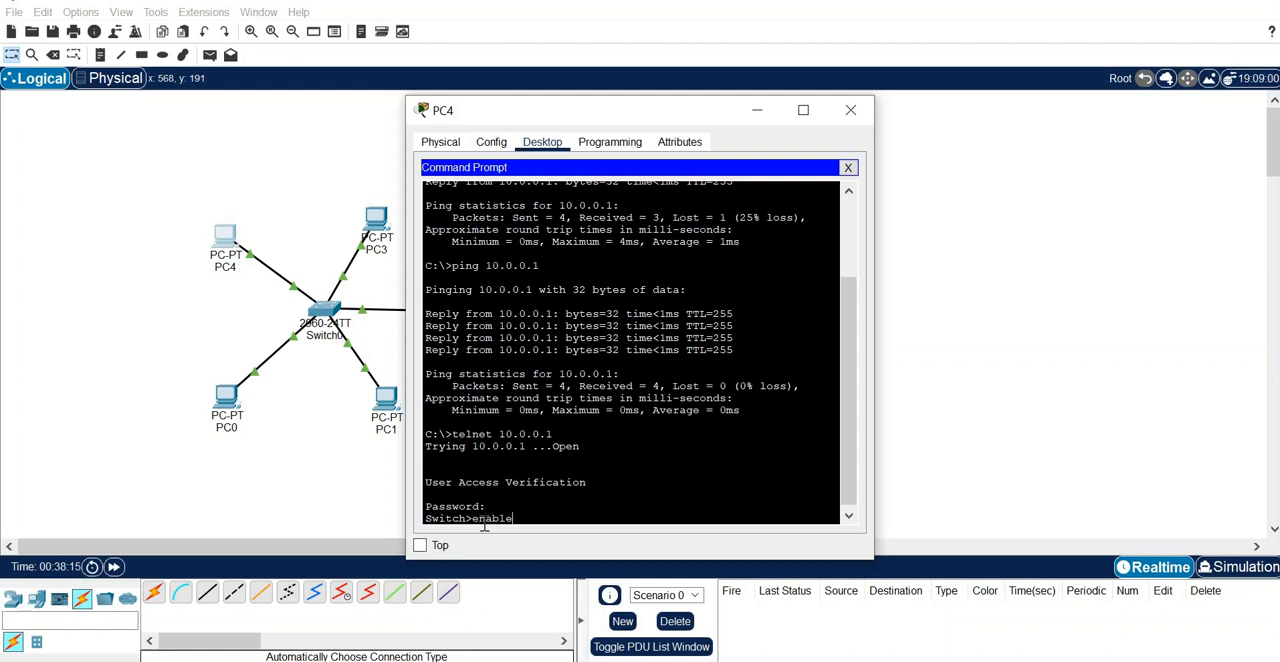
key("Return")
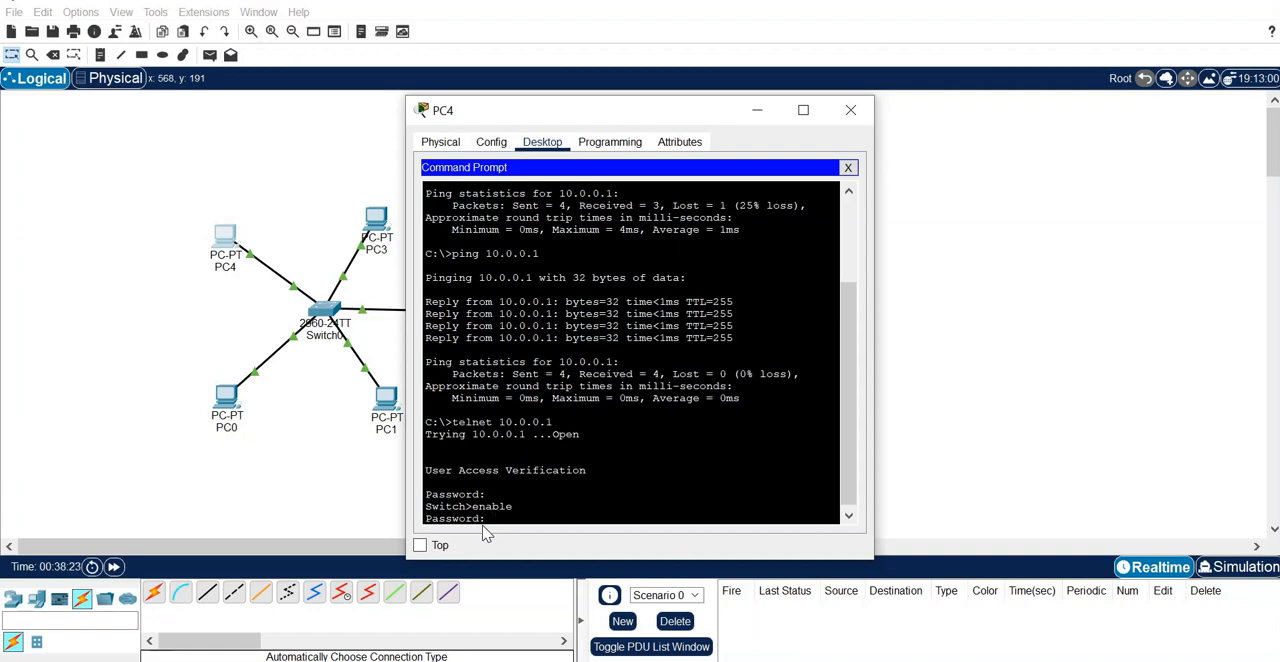
key("Return")
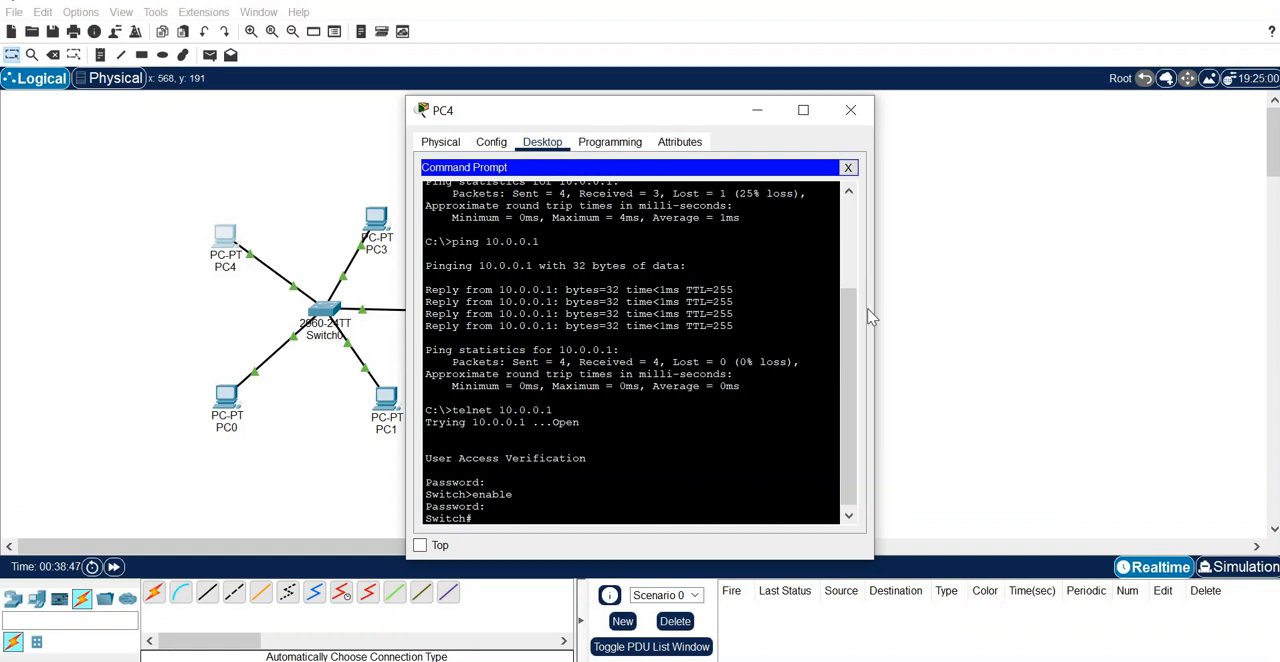
left_click(851, 110)
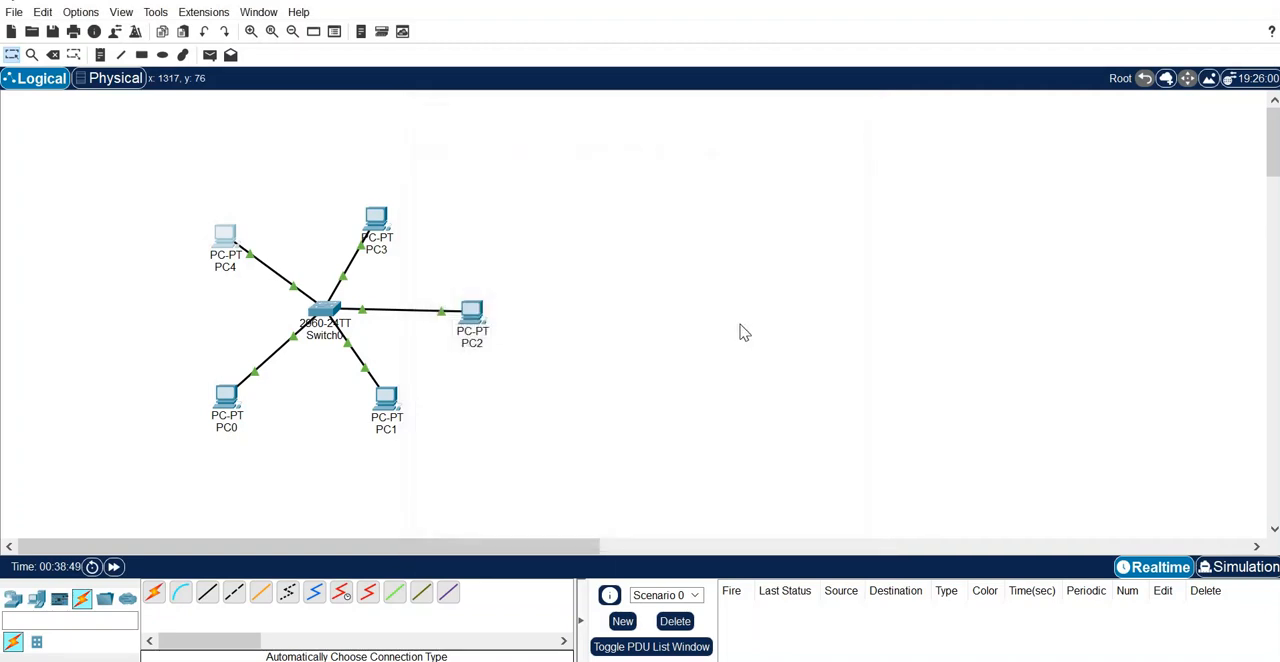
- Send a simple PDU from PC0 to PC2 and select its entry in the PDU list
left_click(209, 55)
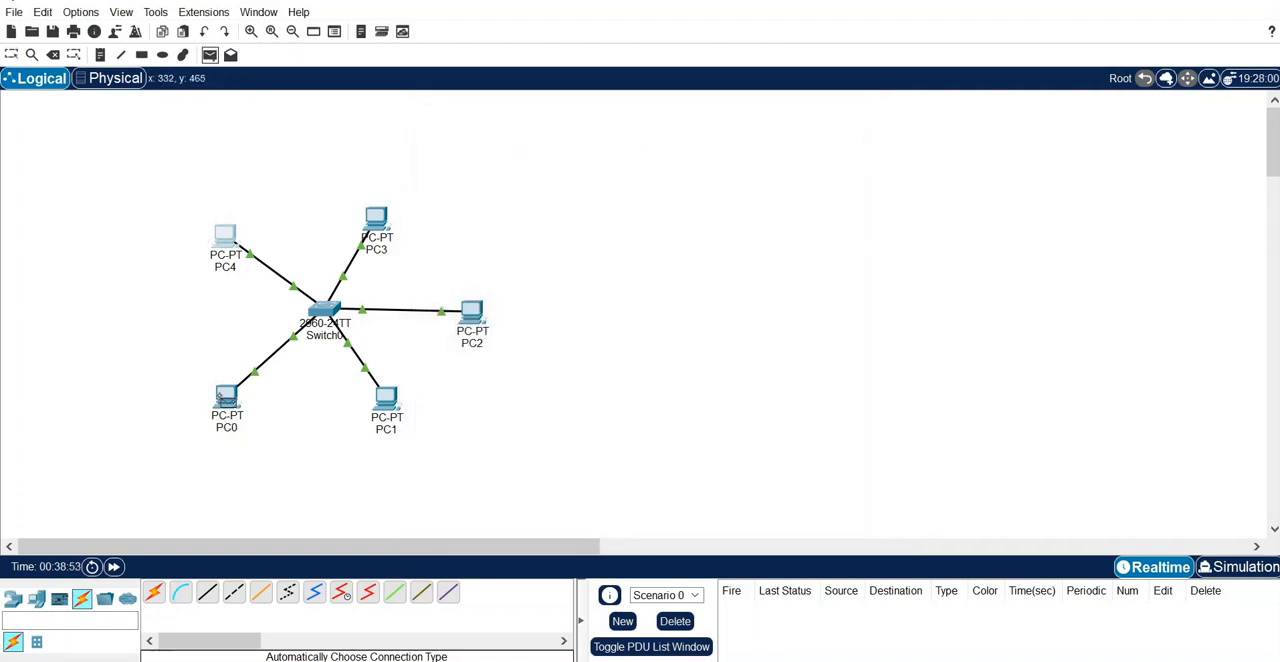
mouse_move(218, 397)
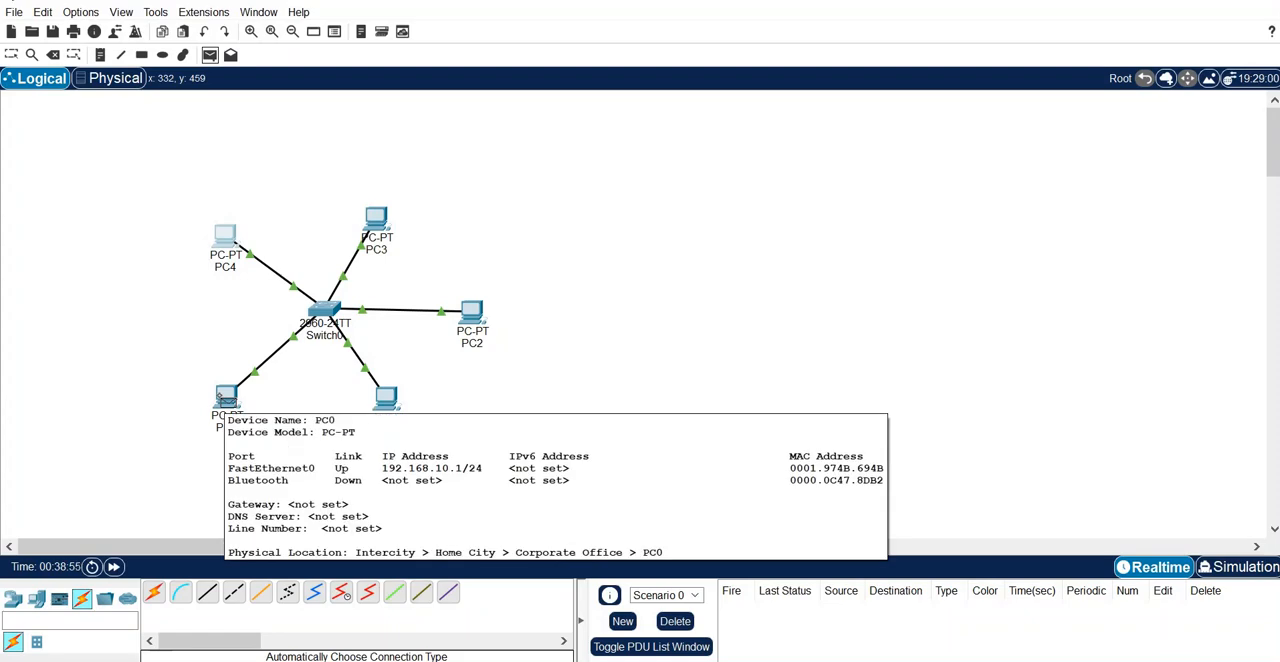
left_click(220, 397)
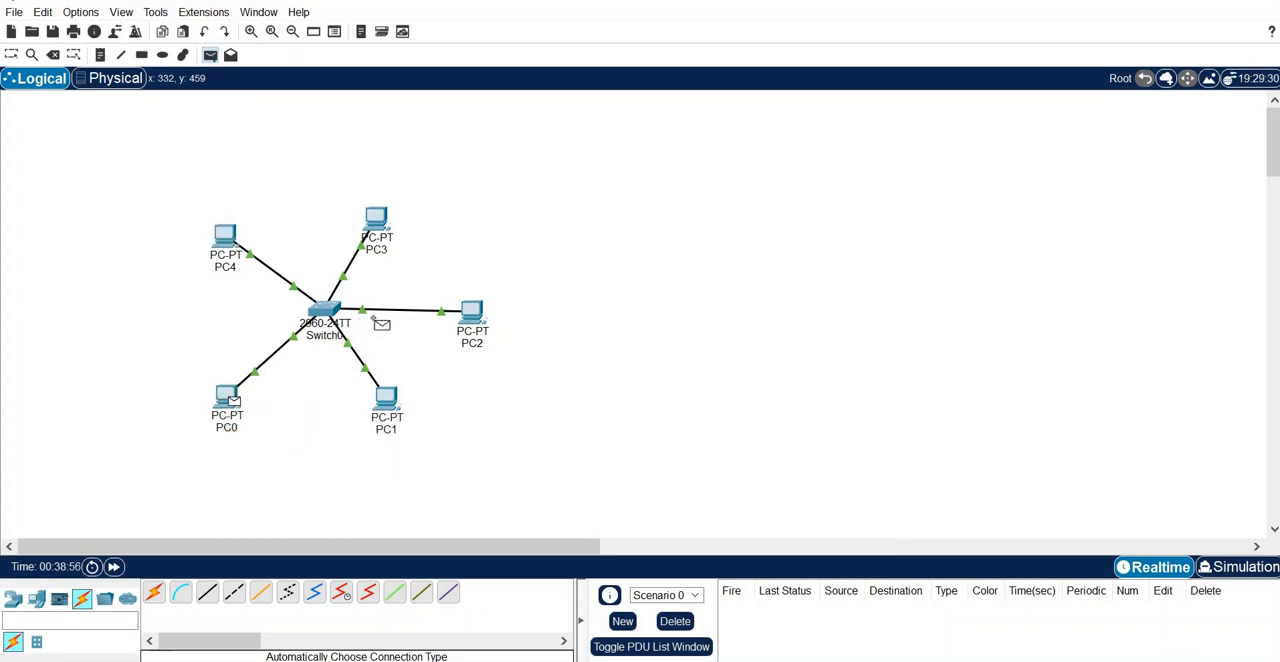
left_click(472, 313)
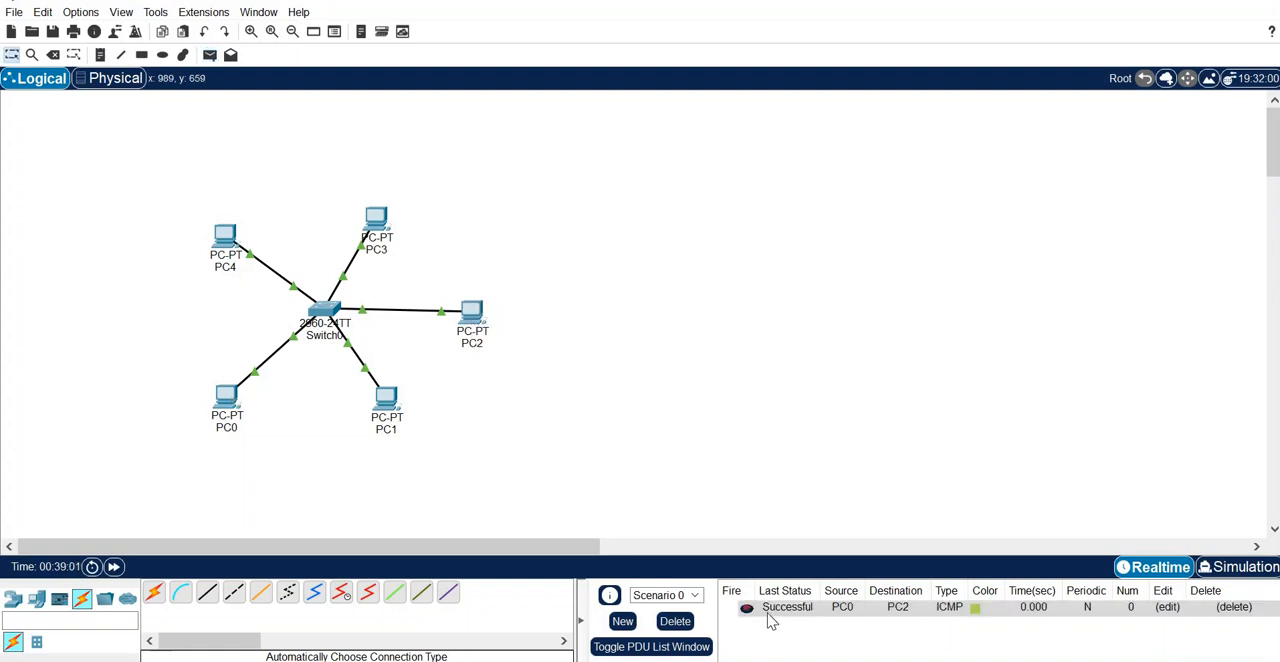
left_click(855, 613)
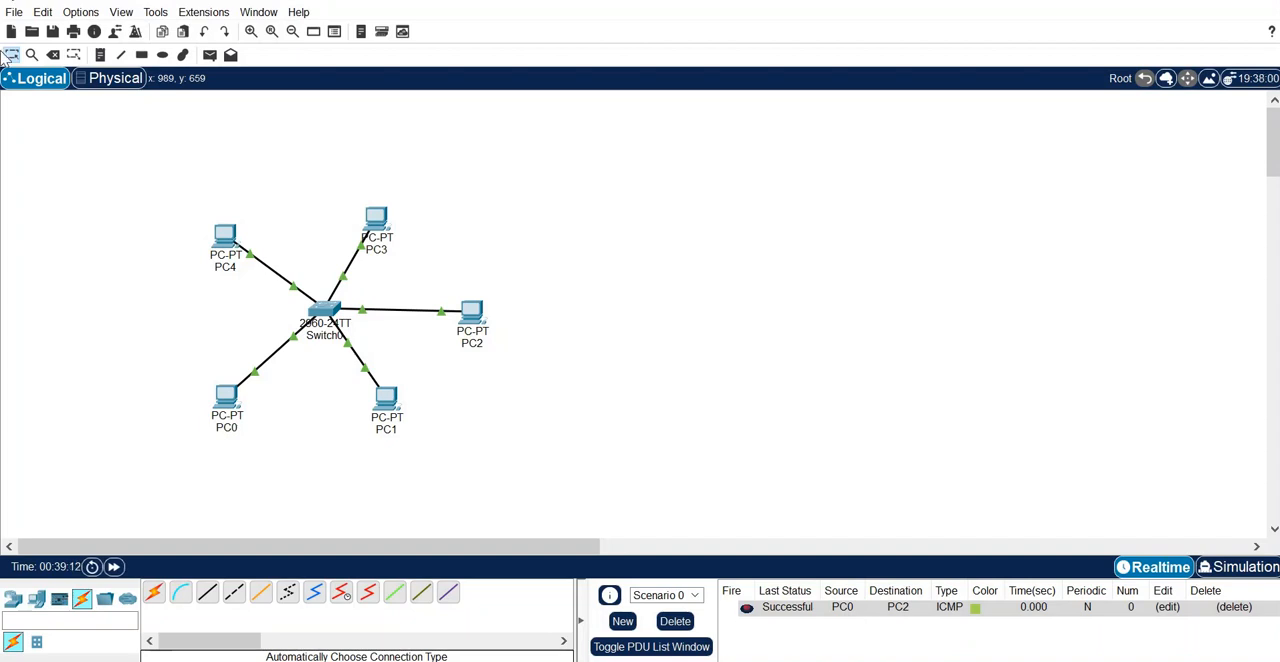
- Send a simple PDU from PC1 to PC3
left_click(209, 54)
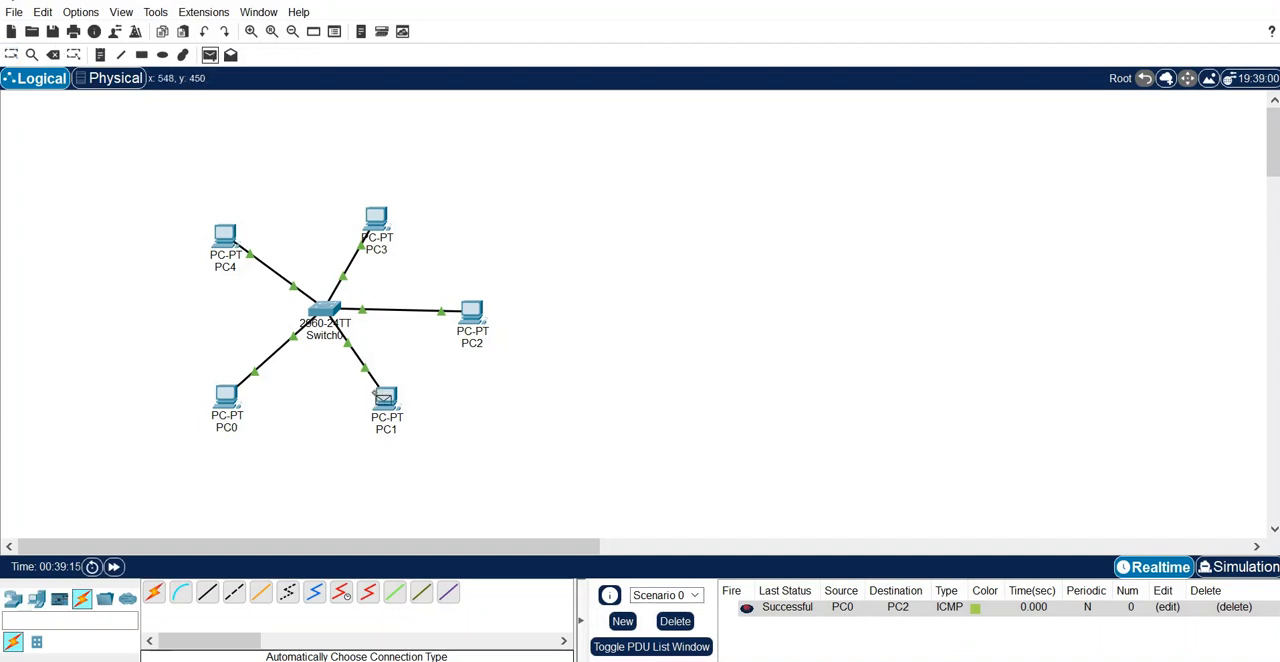
left_click(384, 398)
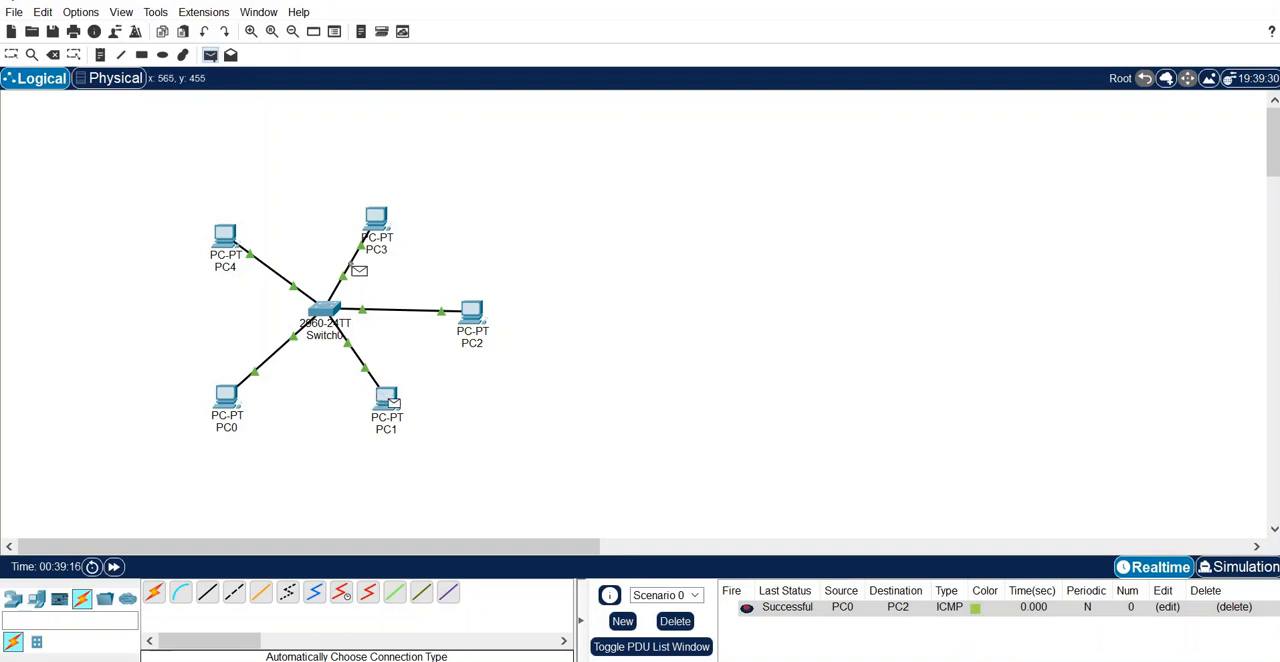
left_click(371, 221)
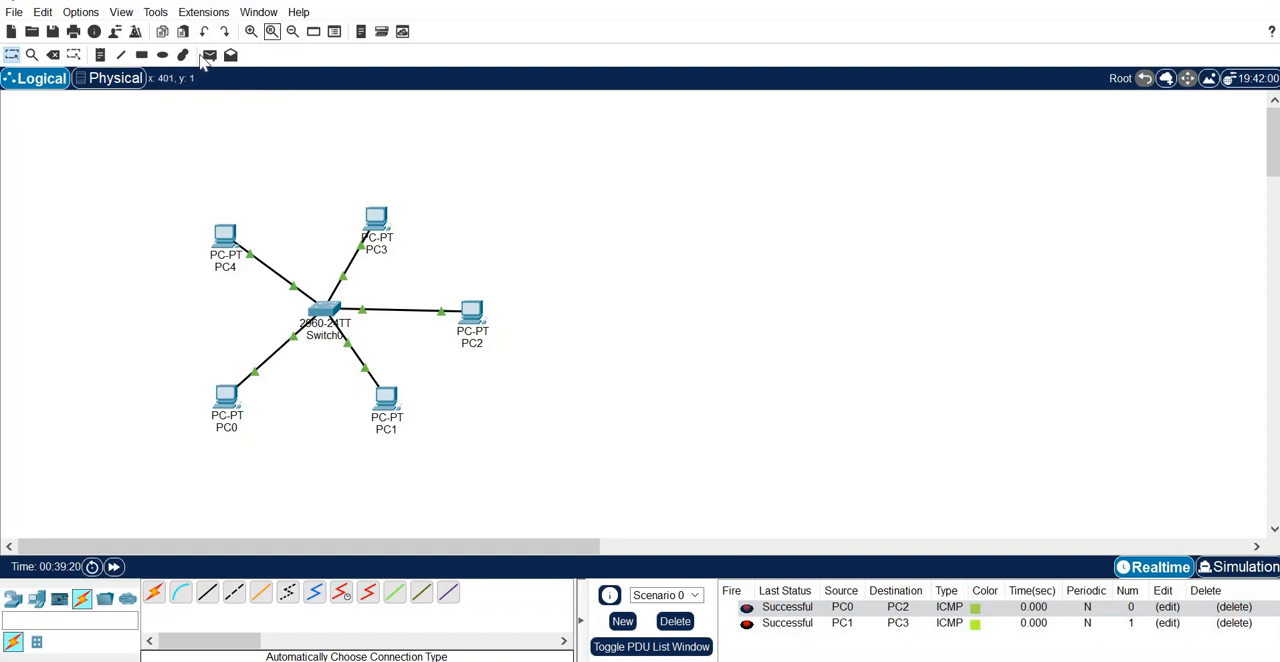
- Send a simple PDU from PC4 to Switch0
left_click(209, 55)
left_click(225, 236)
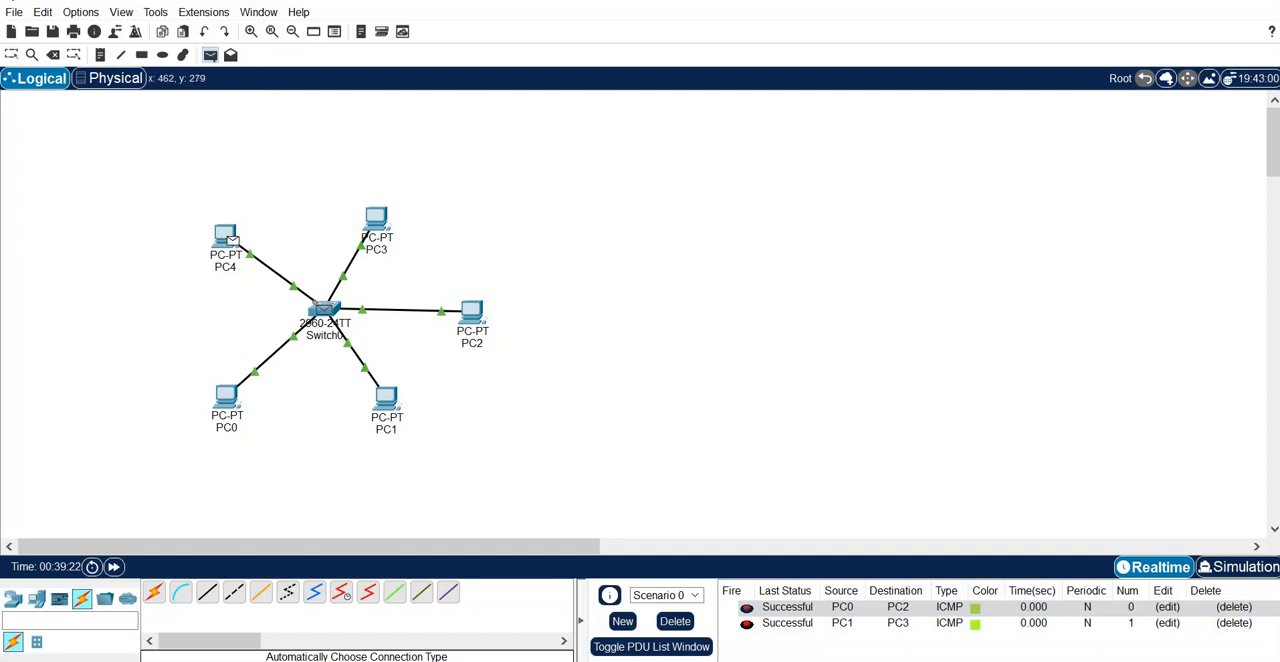
left_click(322, 313)
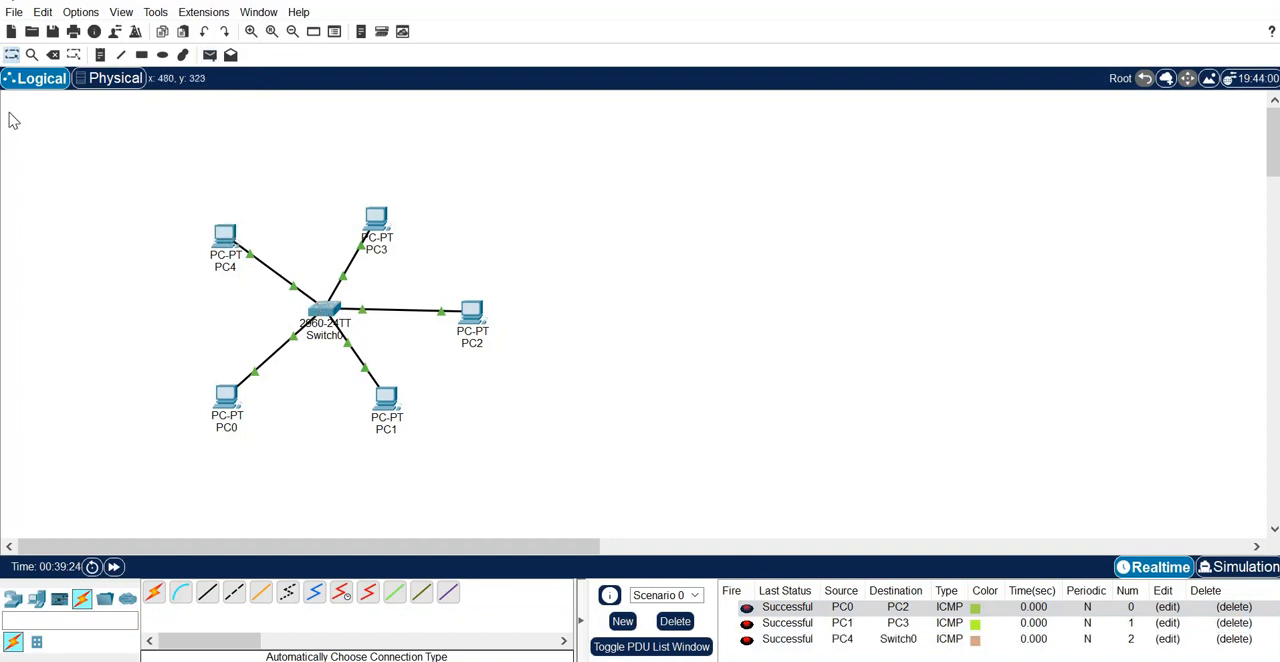